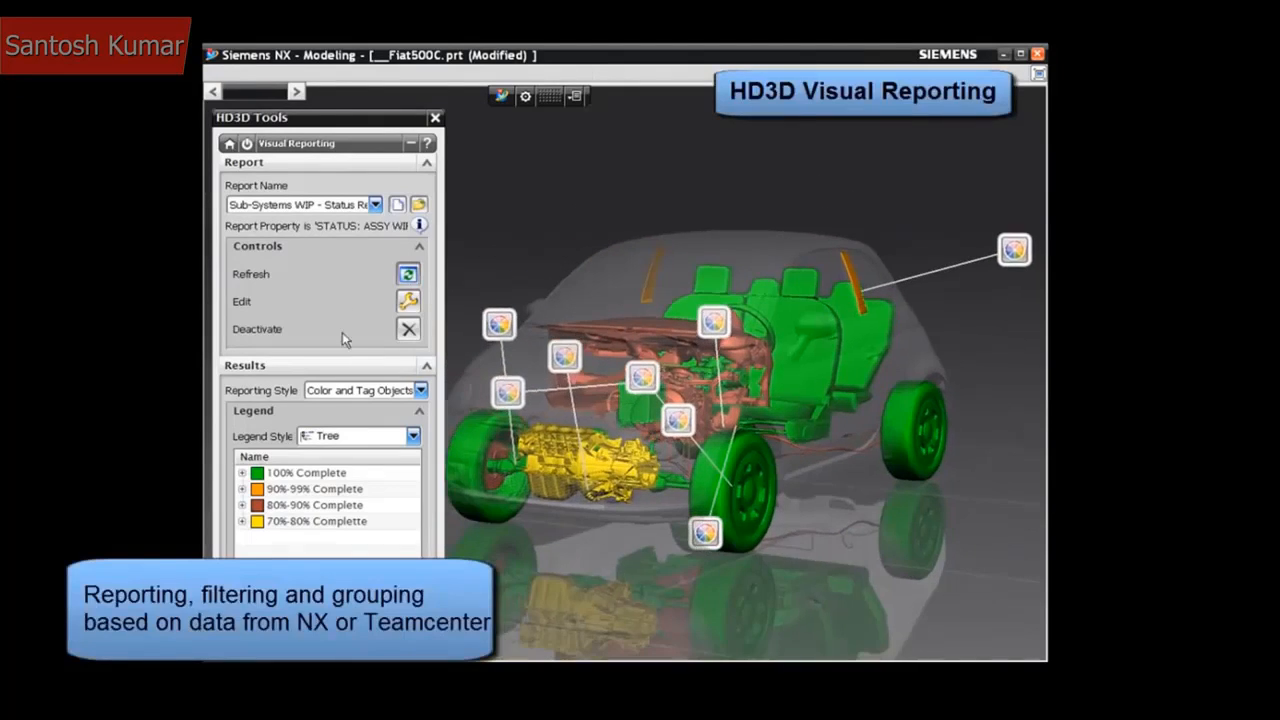
Examine the 100% Complete group and the component tags of the sub-systems status report on the car.
left_click(242, 473)
left_click(242, 474)
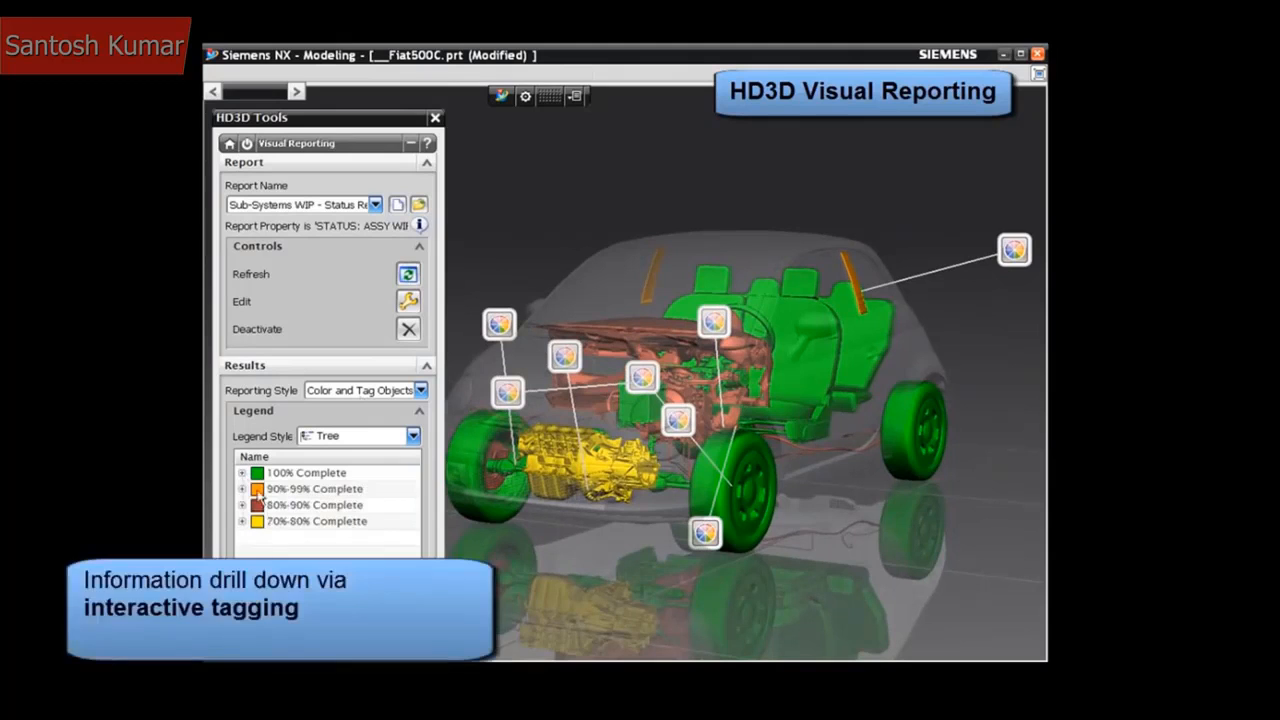
mouse_move(705, 532)
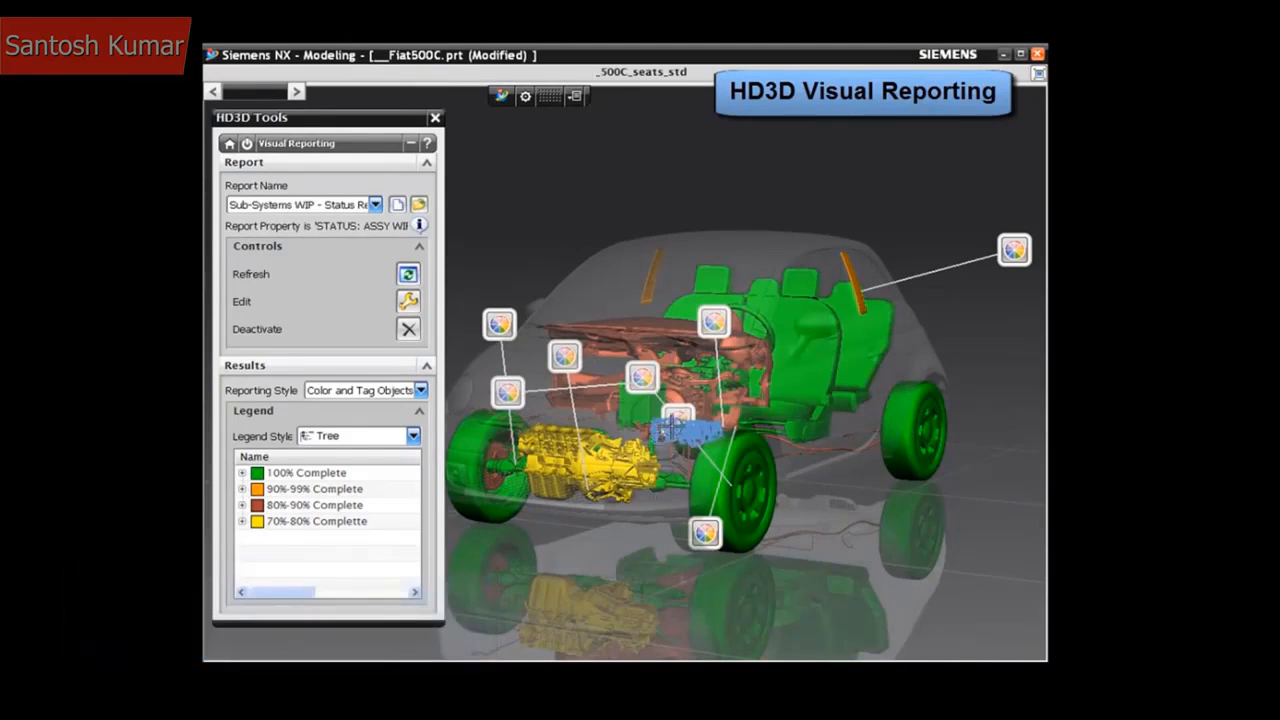
mouse_move(676, 420)
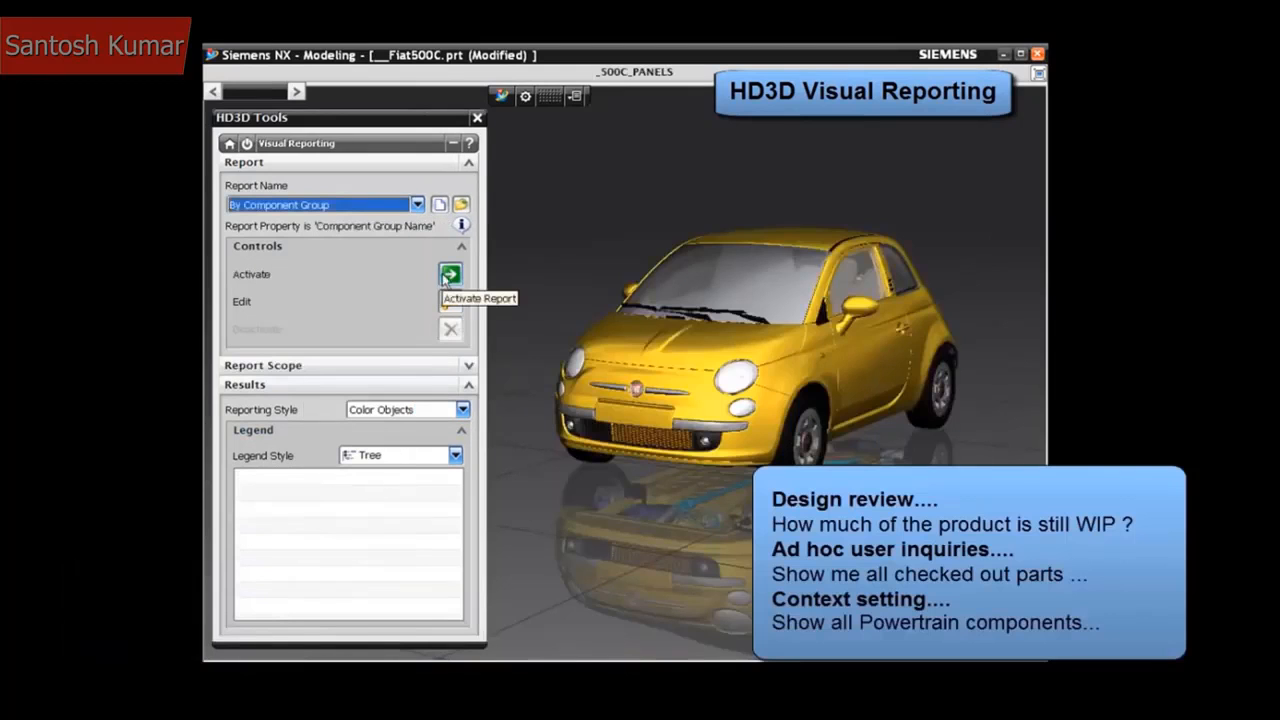
Activate the By Component Group visual report on the car assembly.
left_click(449, 275)
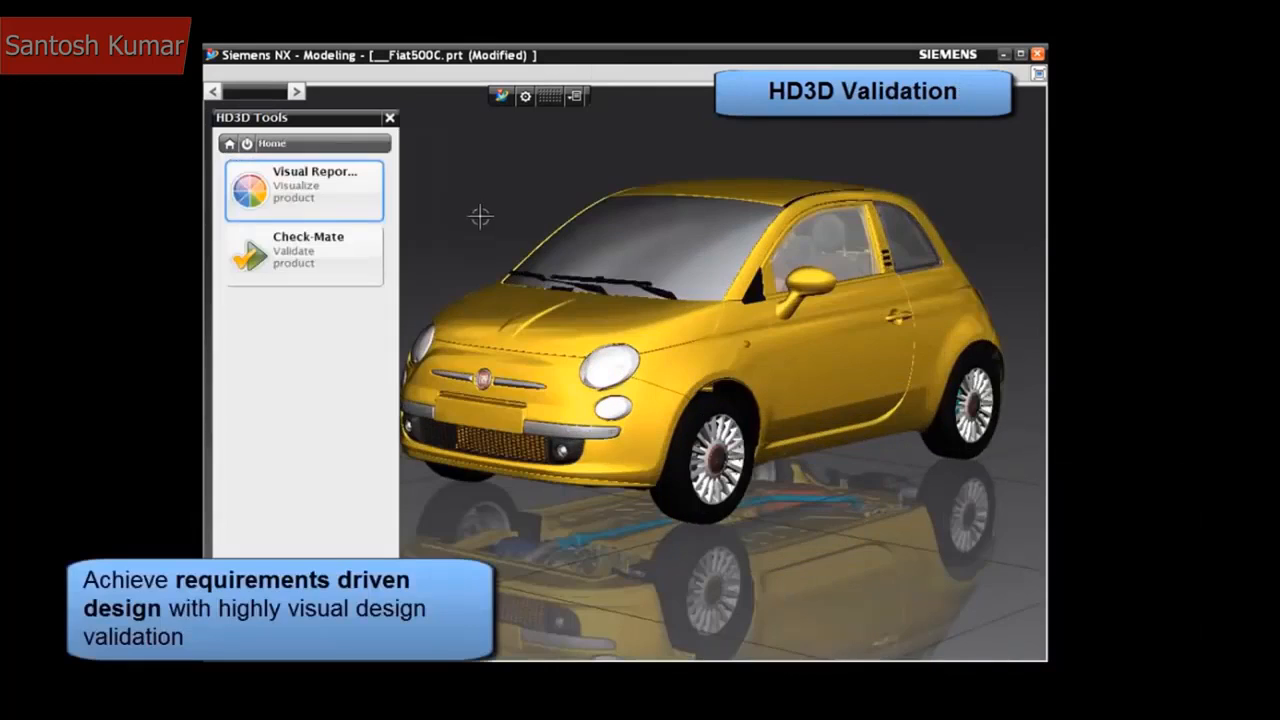
Open the Check-Mate validation tool and browse through the test result thumbnails.
left_click(314, 251)
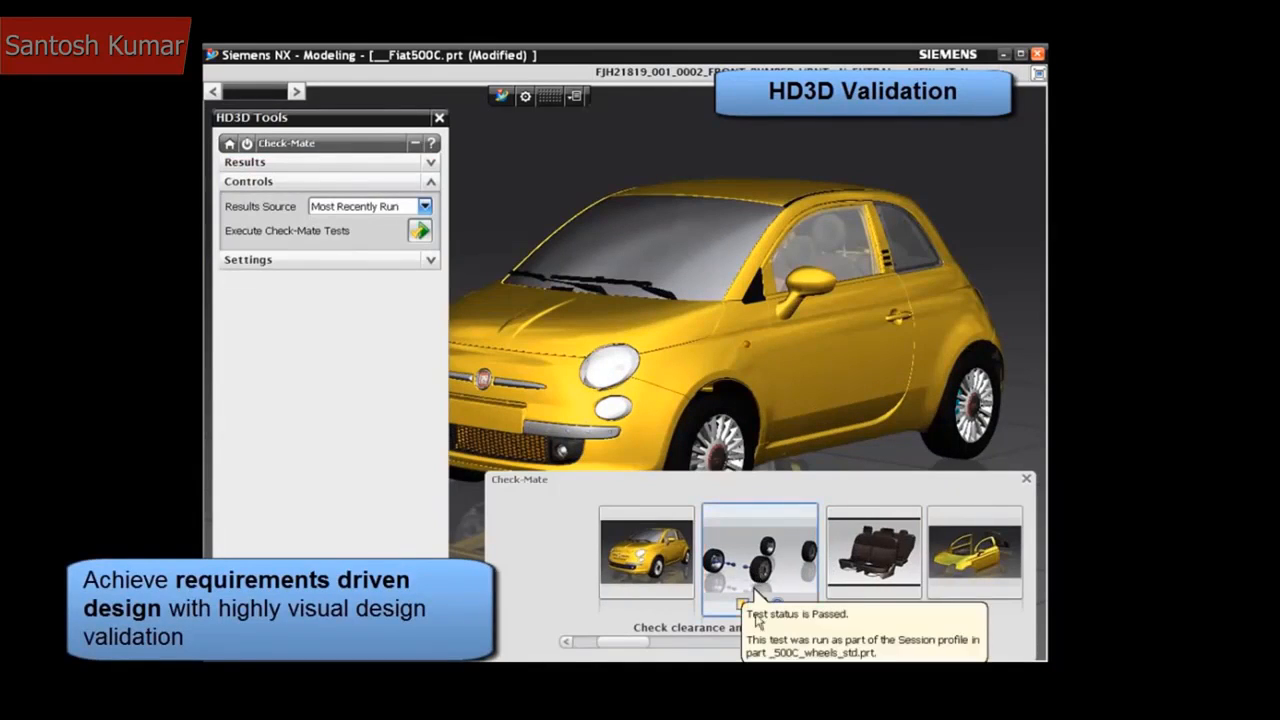
left_click_drag(643, 648, 876, 637)
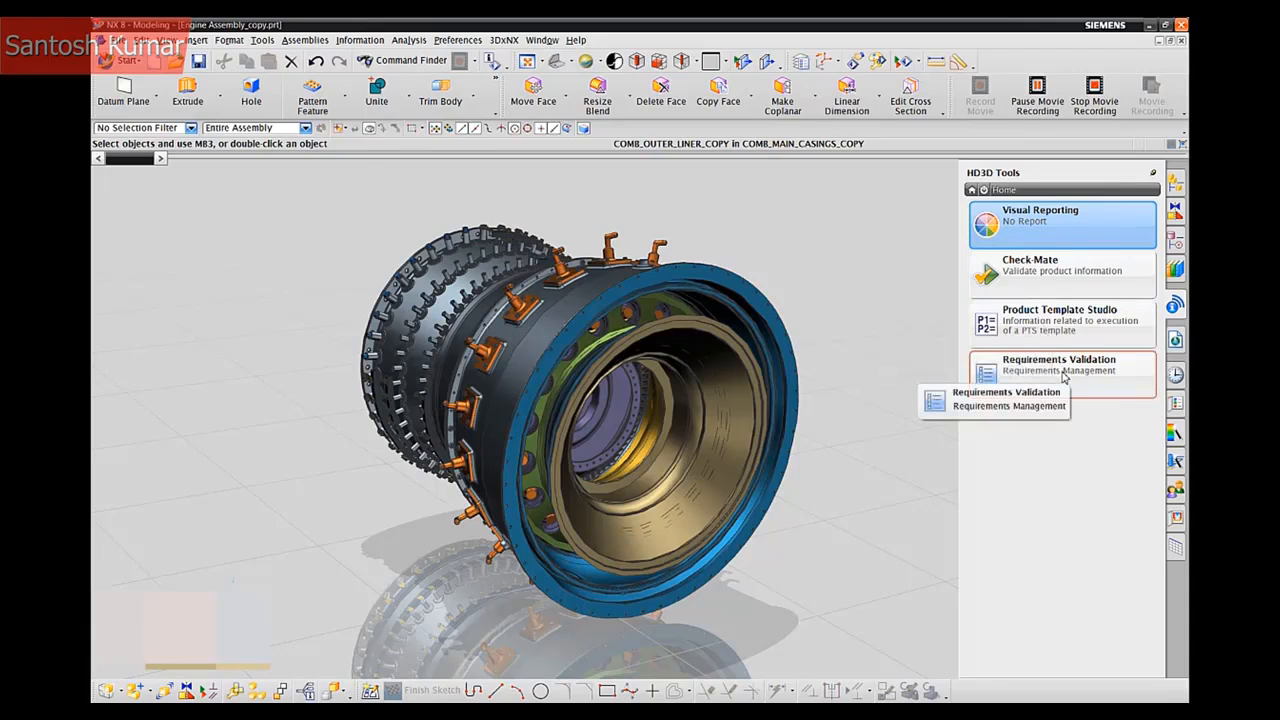
Open Visual Reporting for the engine assembly and activate the Last Modified report with the Color Objects reporting style.
left_click(1047, 231)
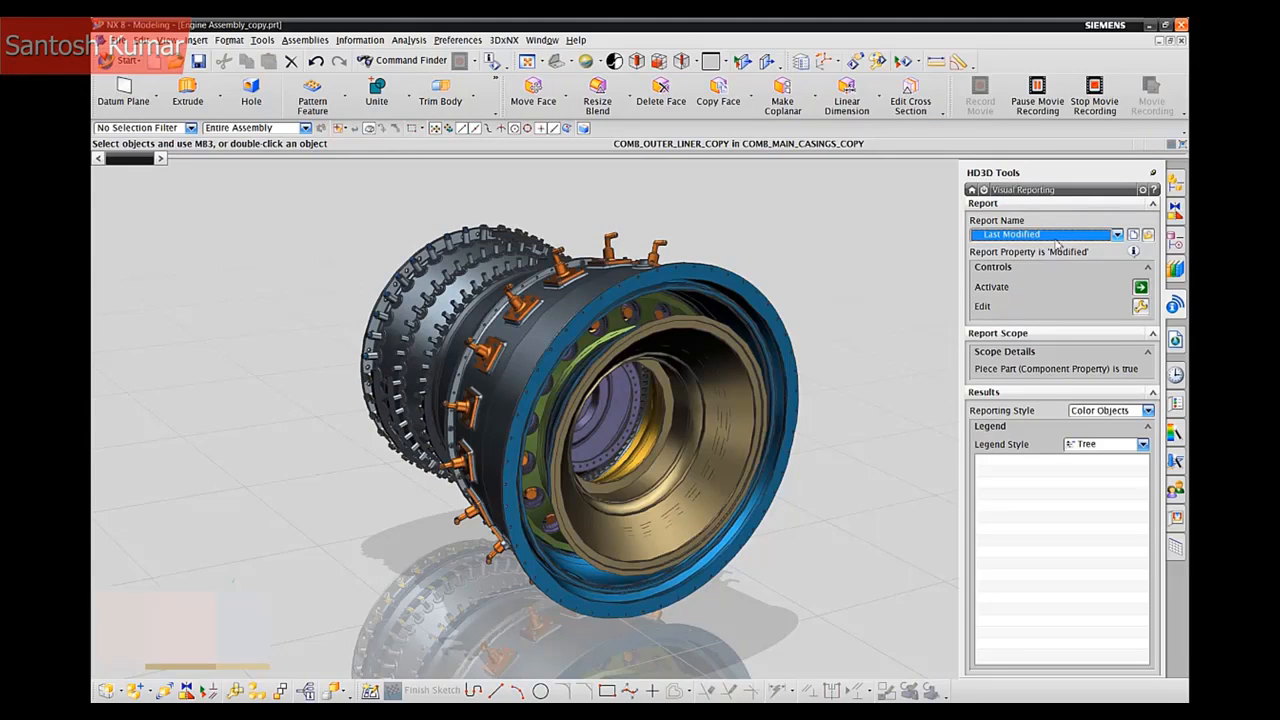
left_click(1057, 236)
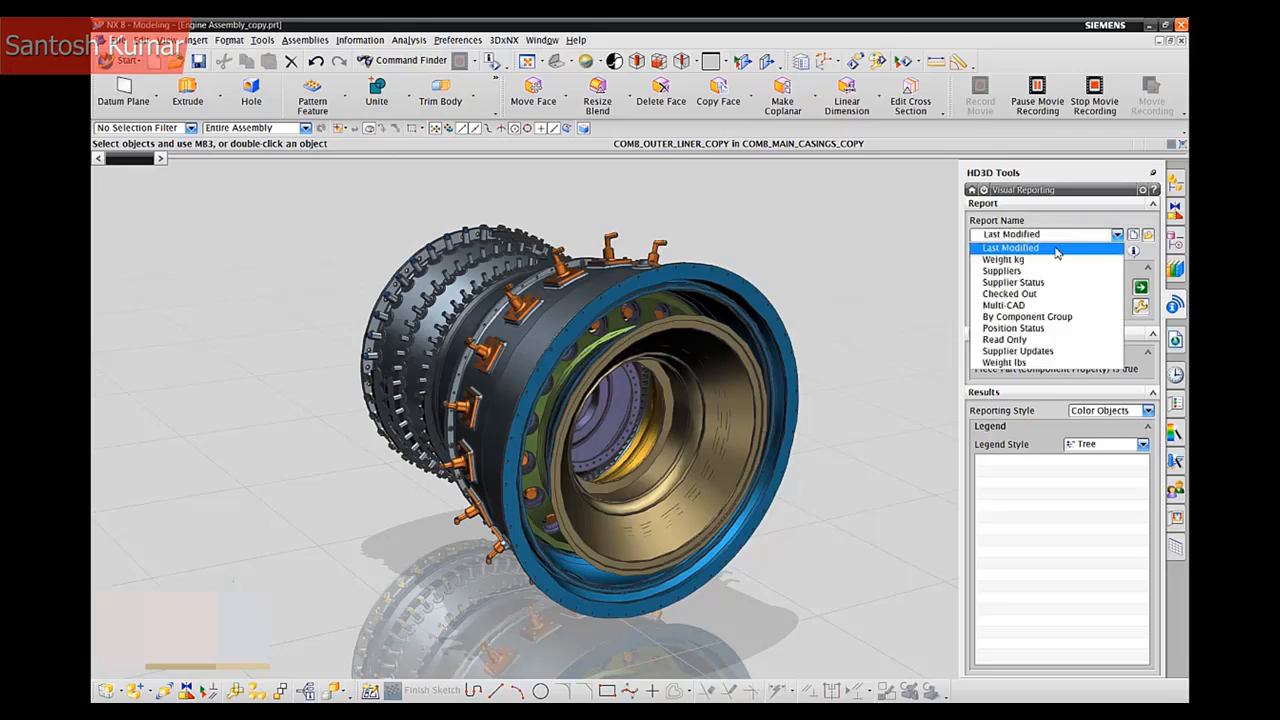
left_click(1057, 249)
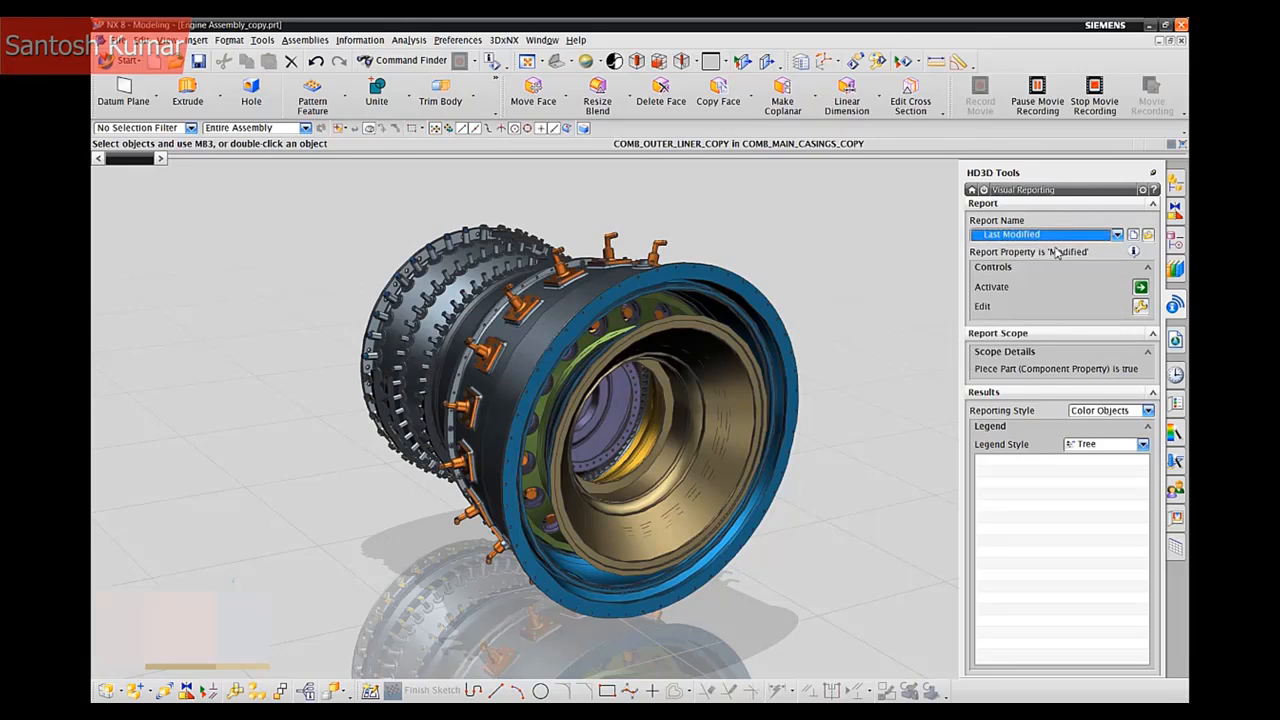
left_click(1122, 411)
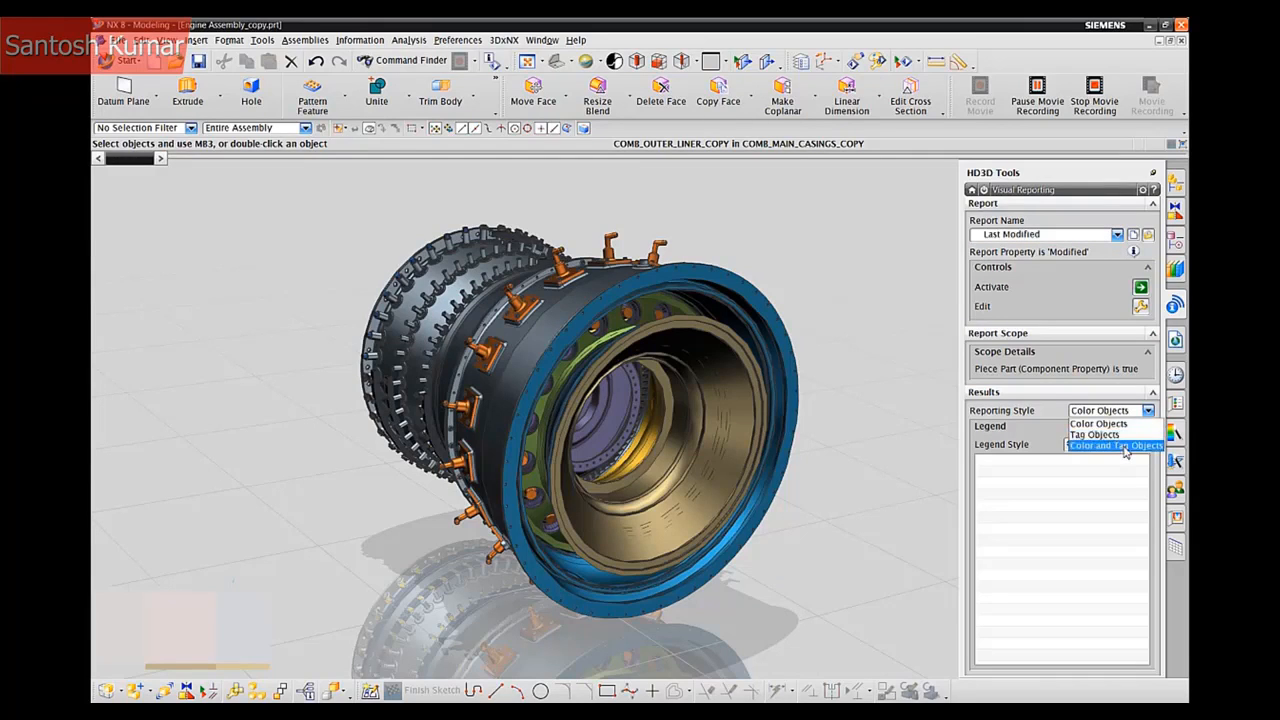
left_click(1140, 287)
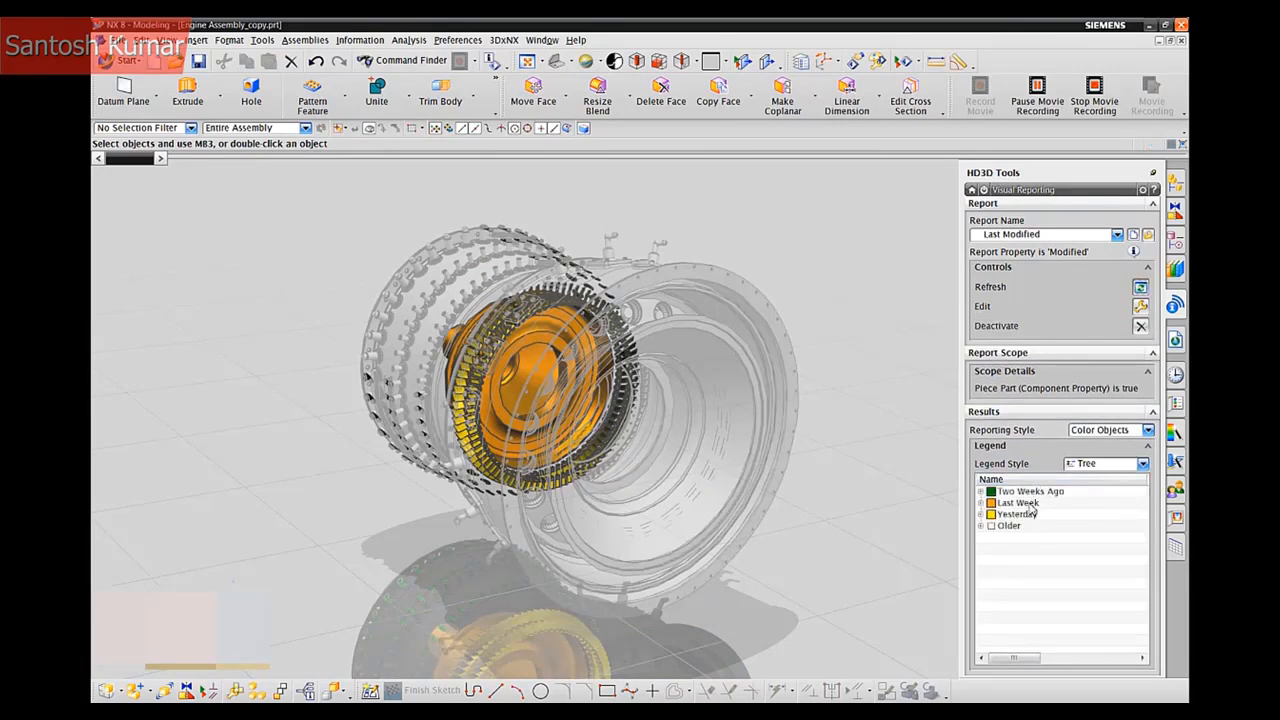
Review the information view of the Last Week group, reduce it to less detail, and close it.
left_click(1020, 503)
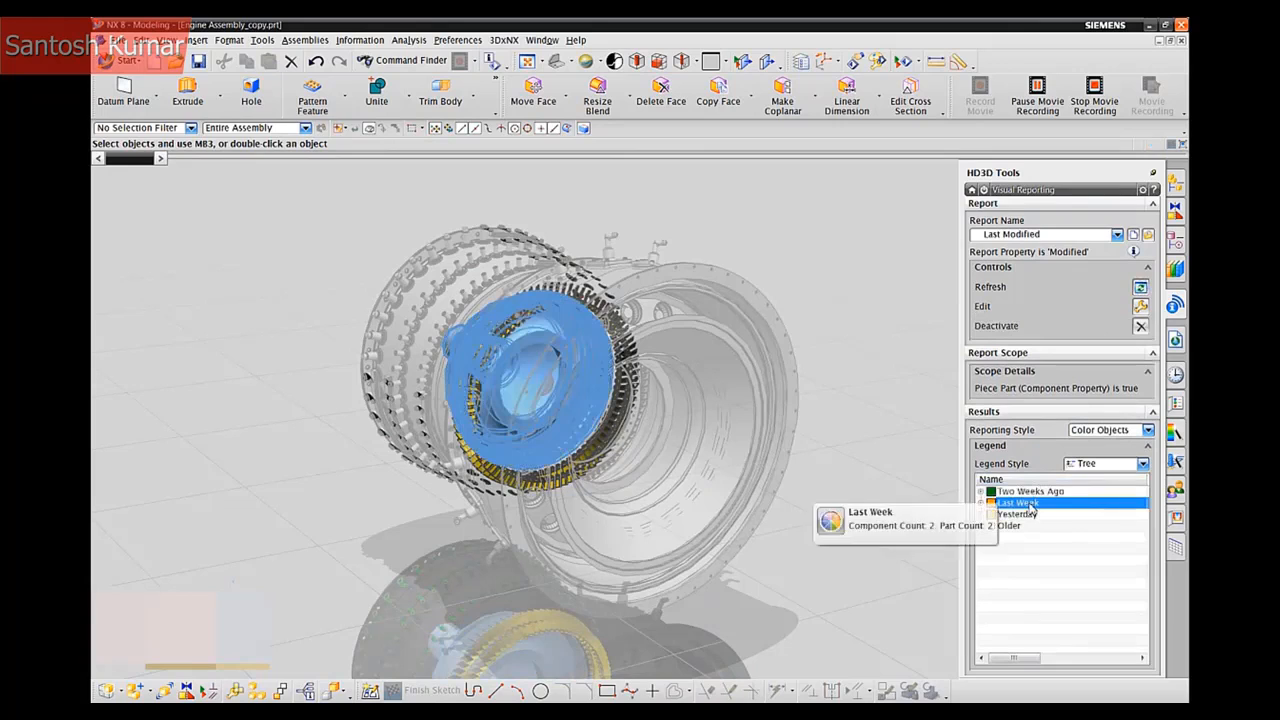
right_click(1032, 505)
left_click(1048, 511)
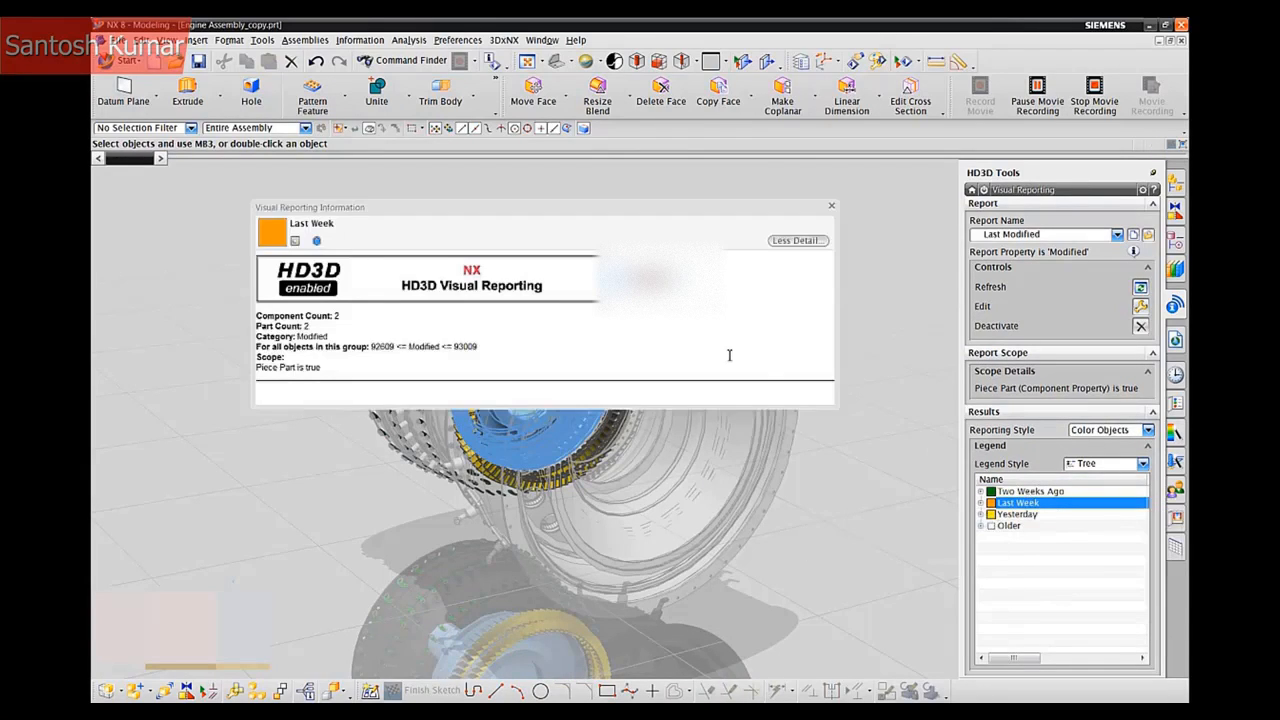
left_click(797, 240)
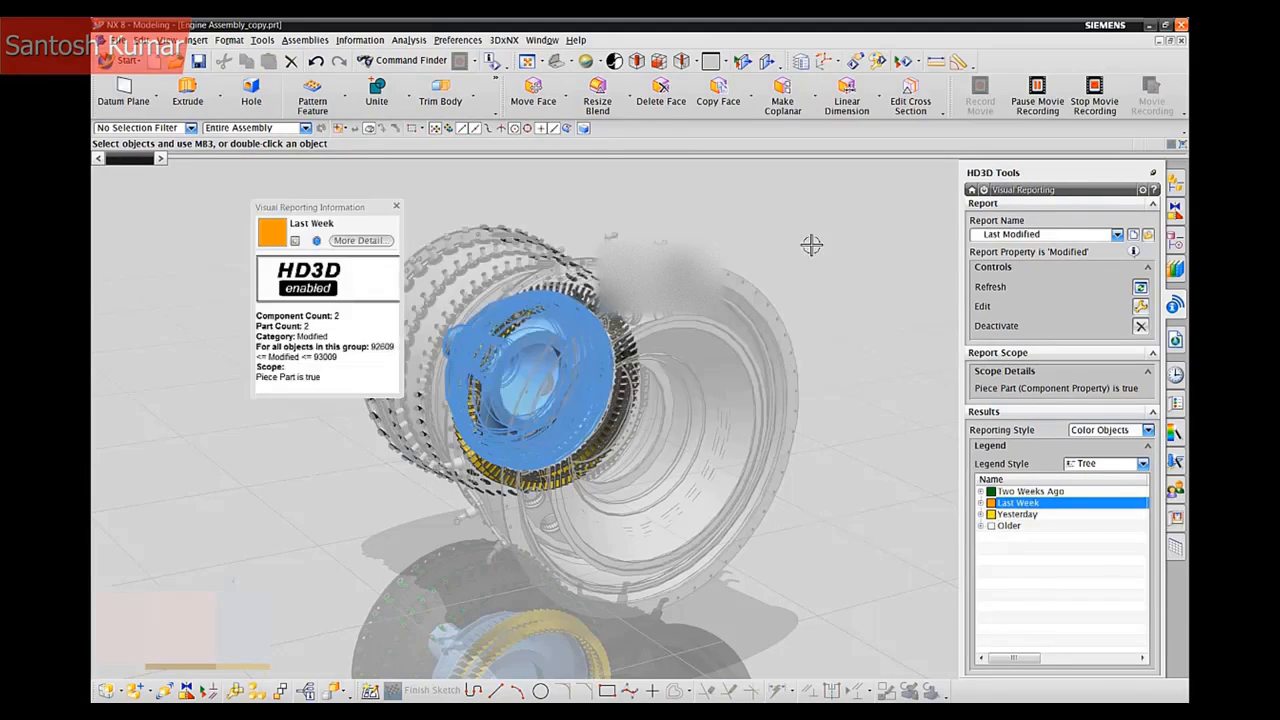
left_click(397, 208)
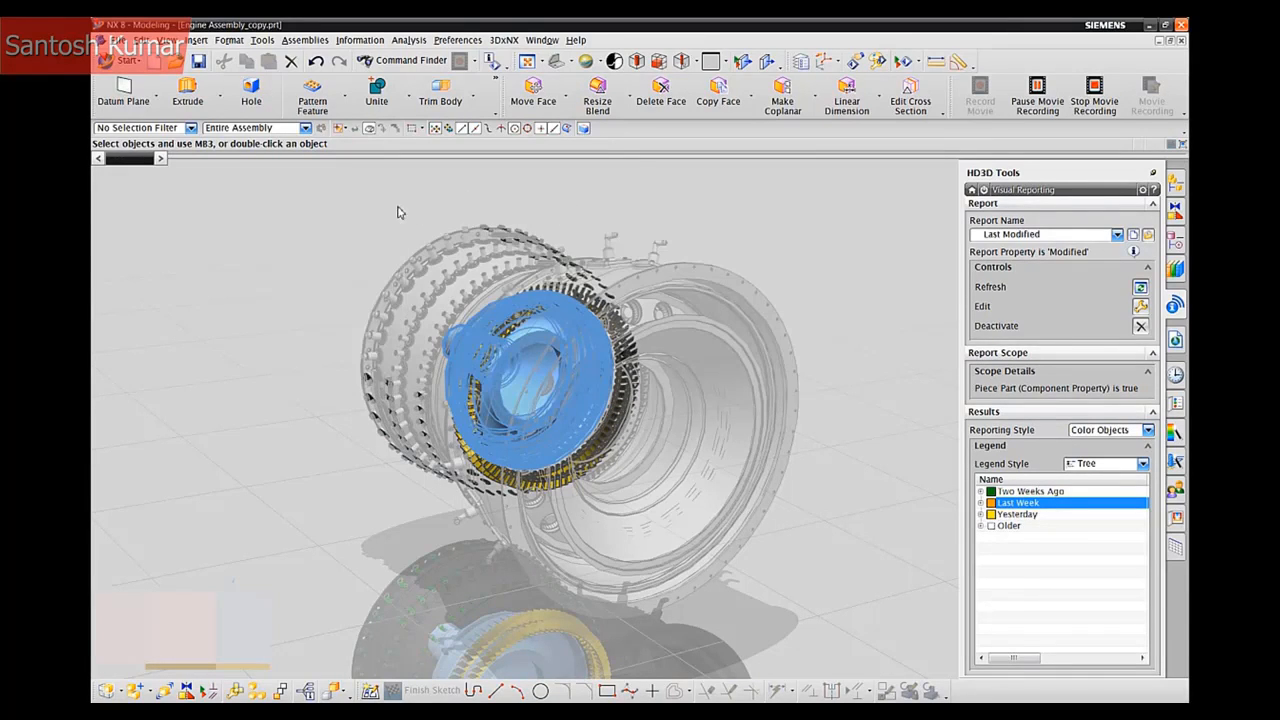
Expand the Last Week group and examine its components stage3_disk_copy and shaft_fwd_copy and the actions available for them.
right_click(1002, 506)
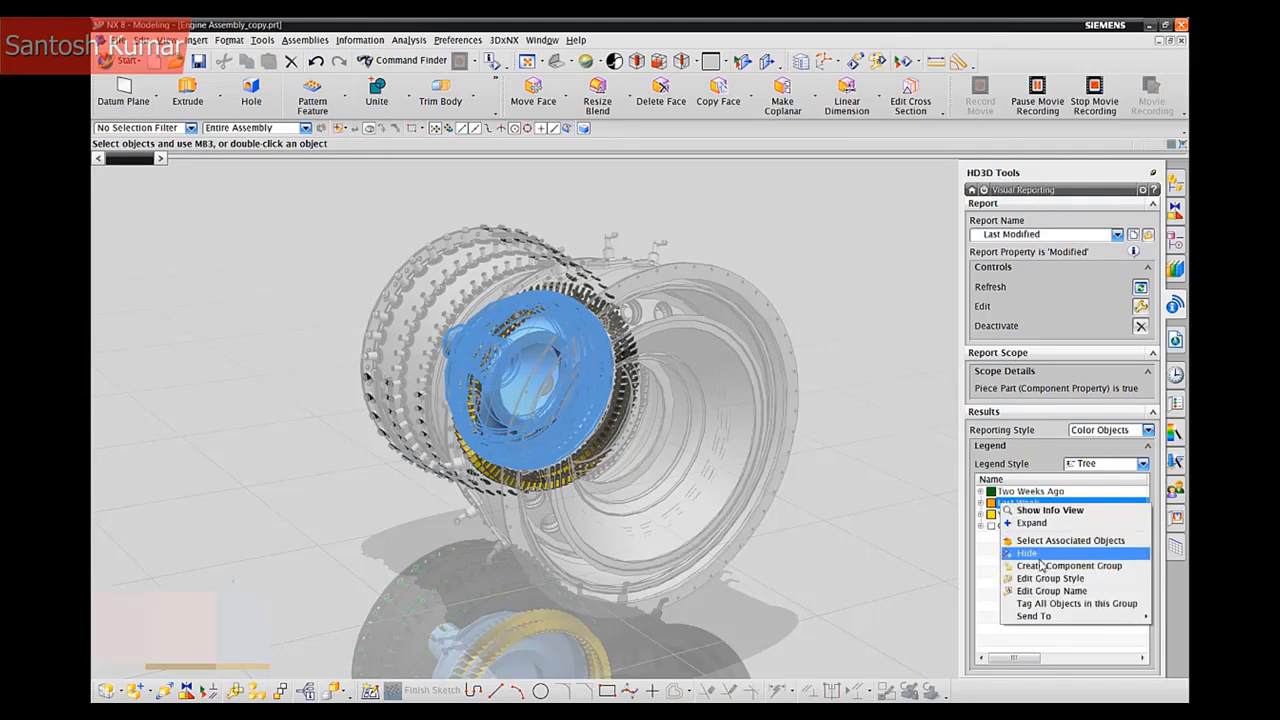
left_click(981, 504)
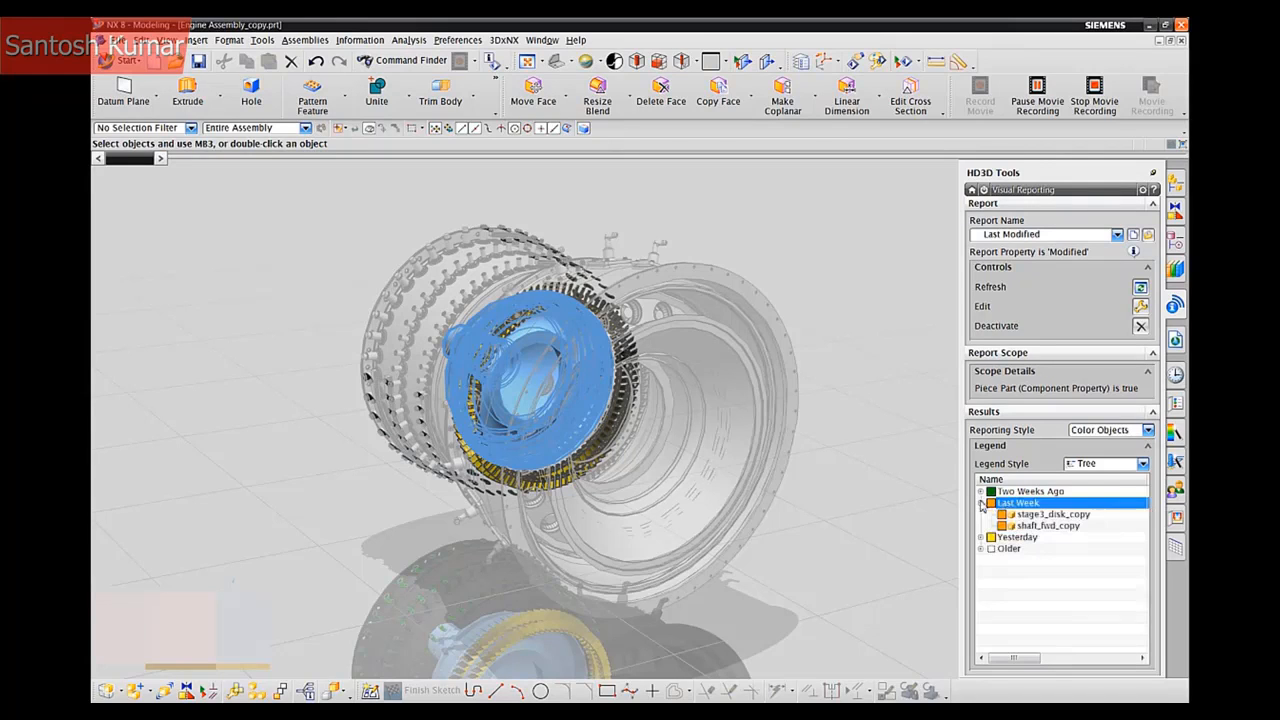
left_click(1027, 515)
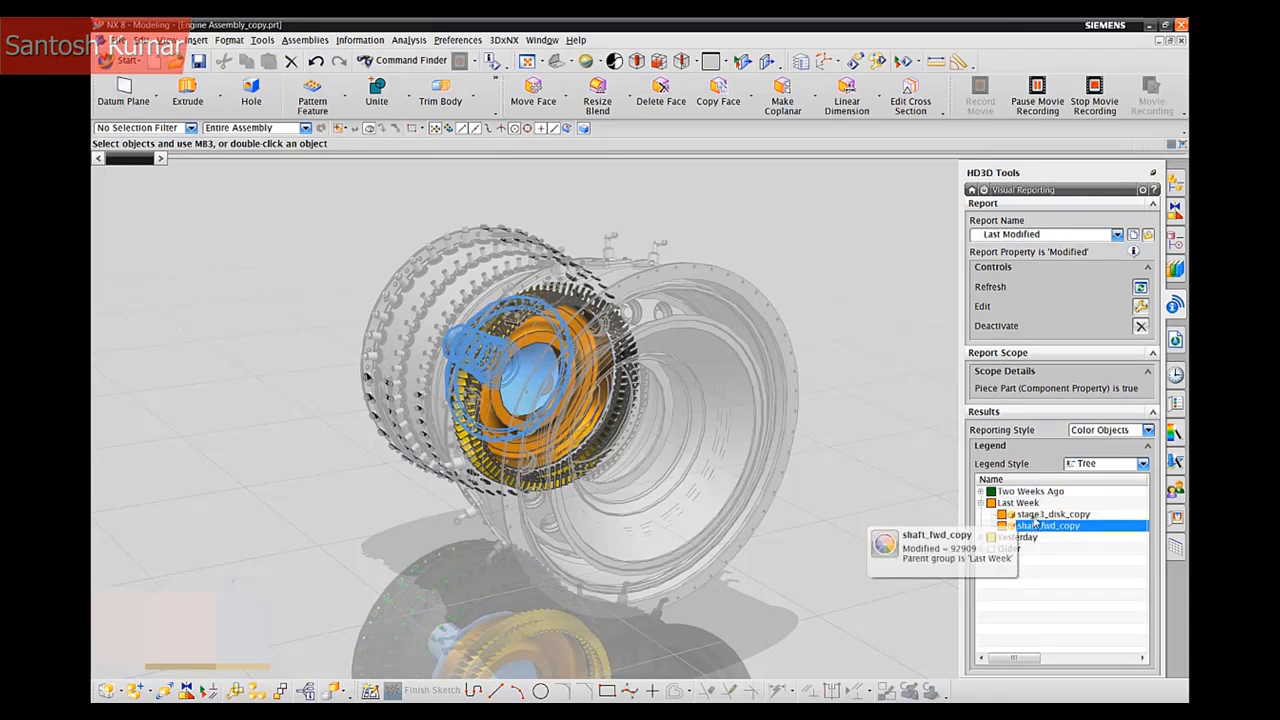
right_click(1035, 515)
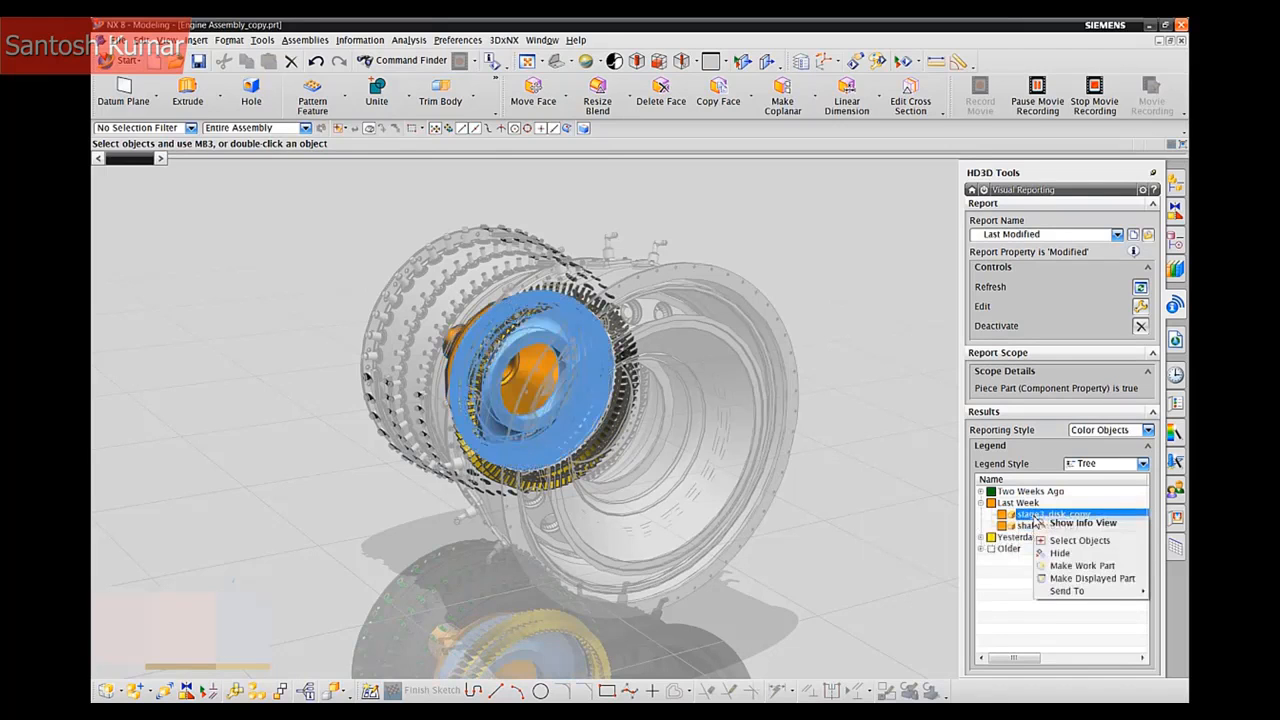
left_click(1080, 566)
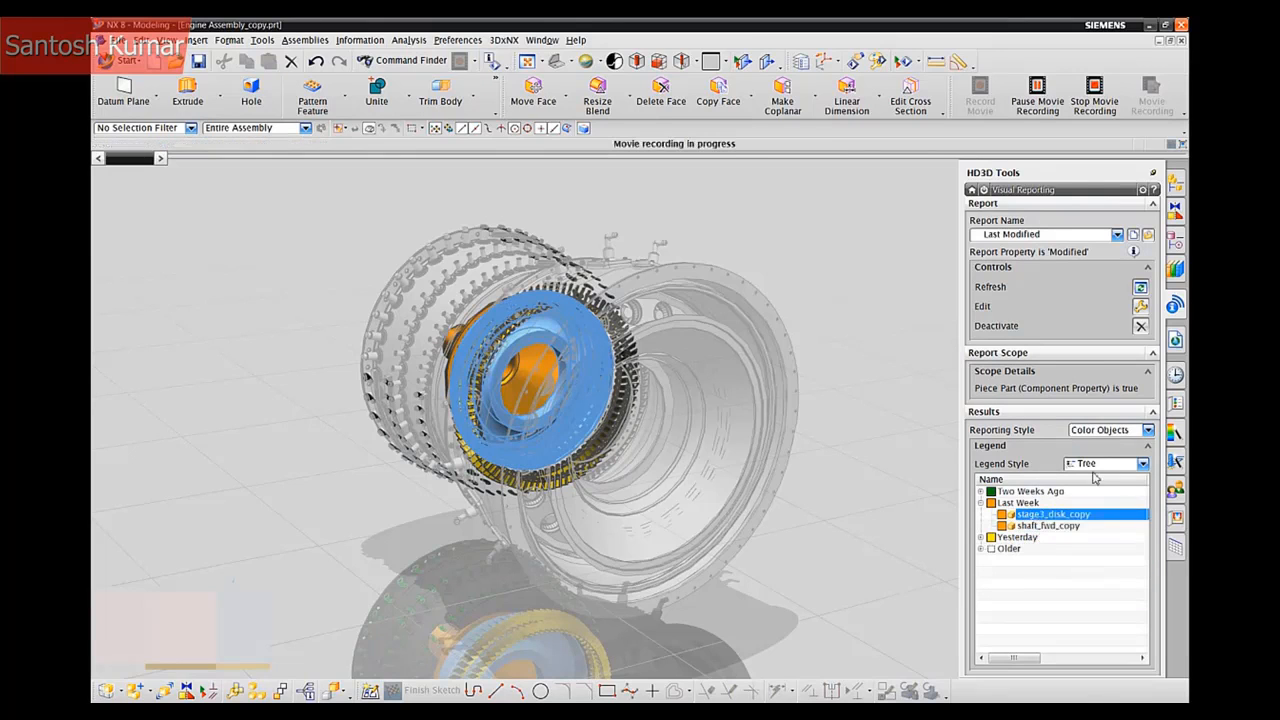
Activate the Weight kg report and set its legend style to Tile.
left_click(1116, 235)
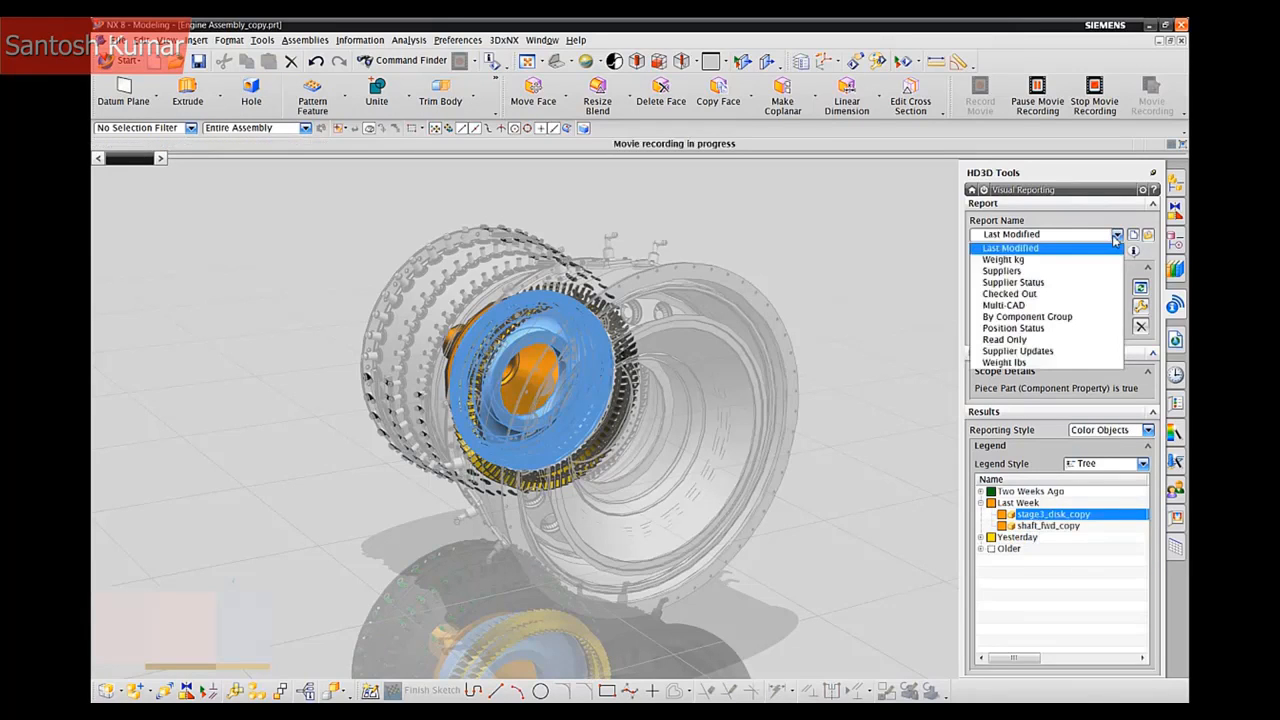
left_click(1090, 257)
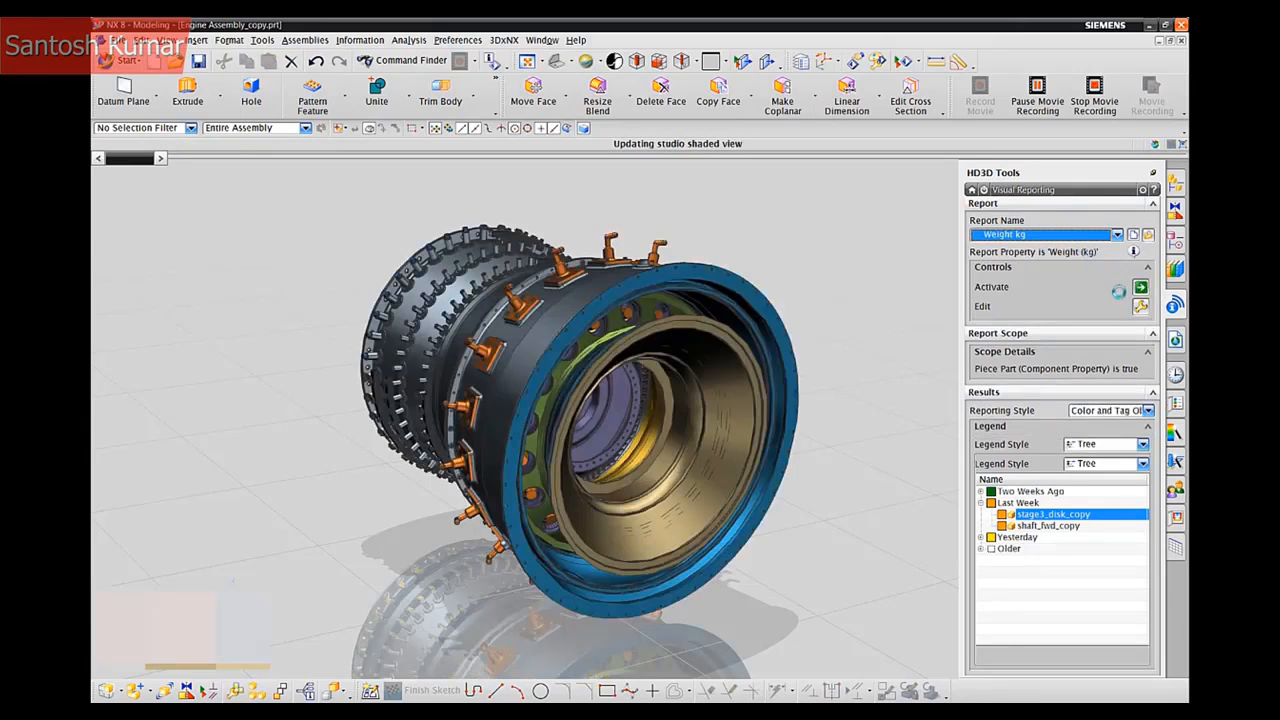
left_click(1140, 287)
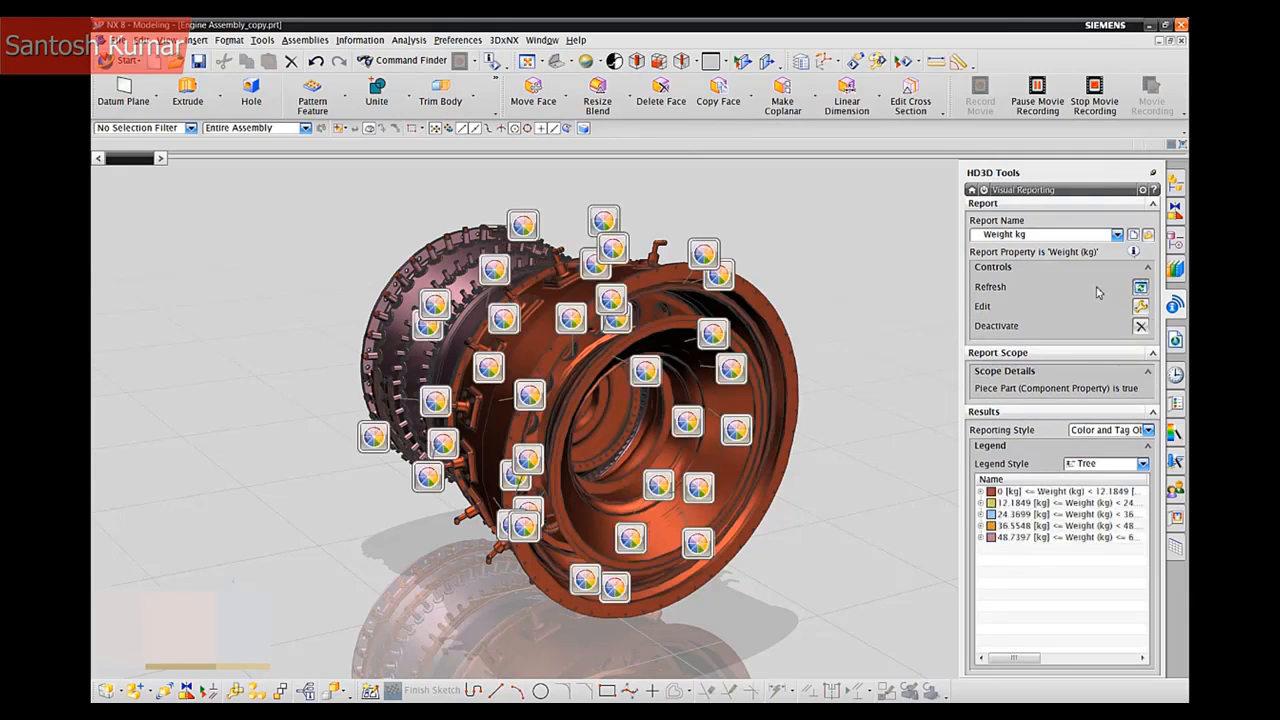
left_click(1100, 463)
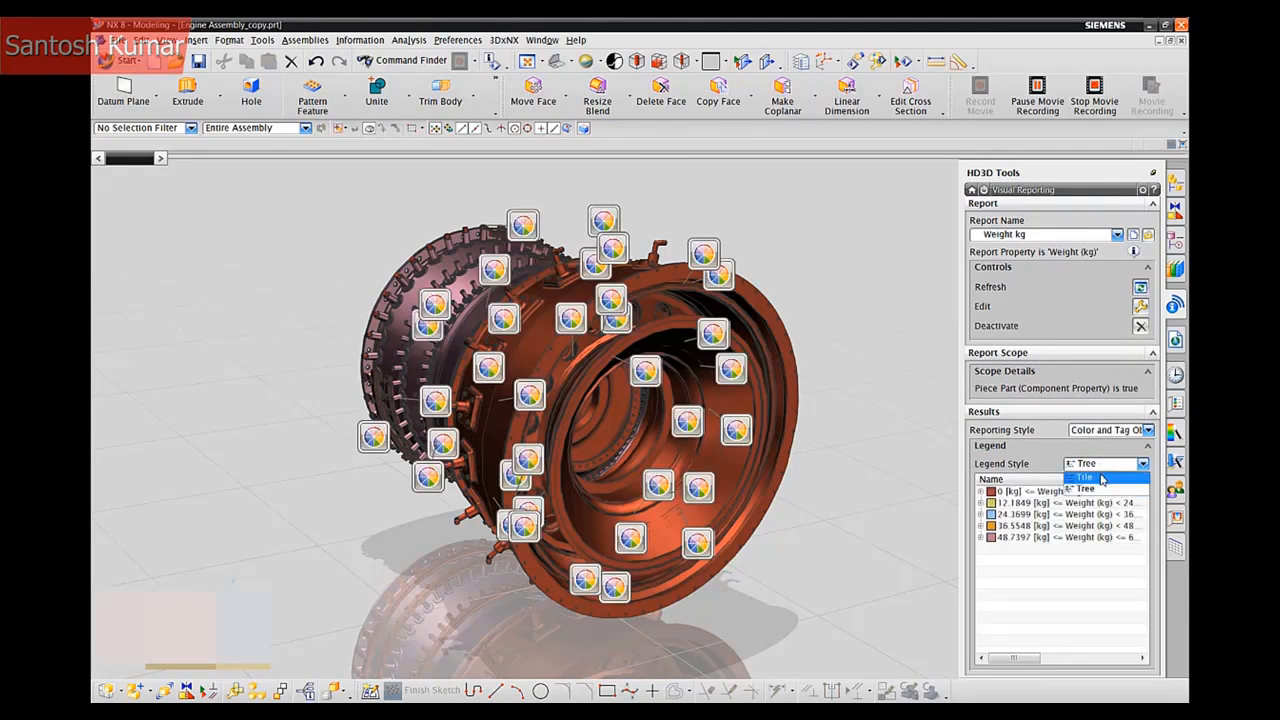
left_click(1100, 477)
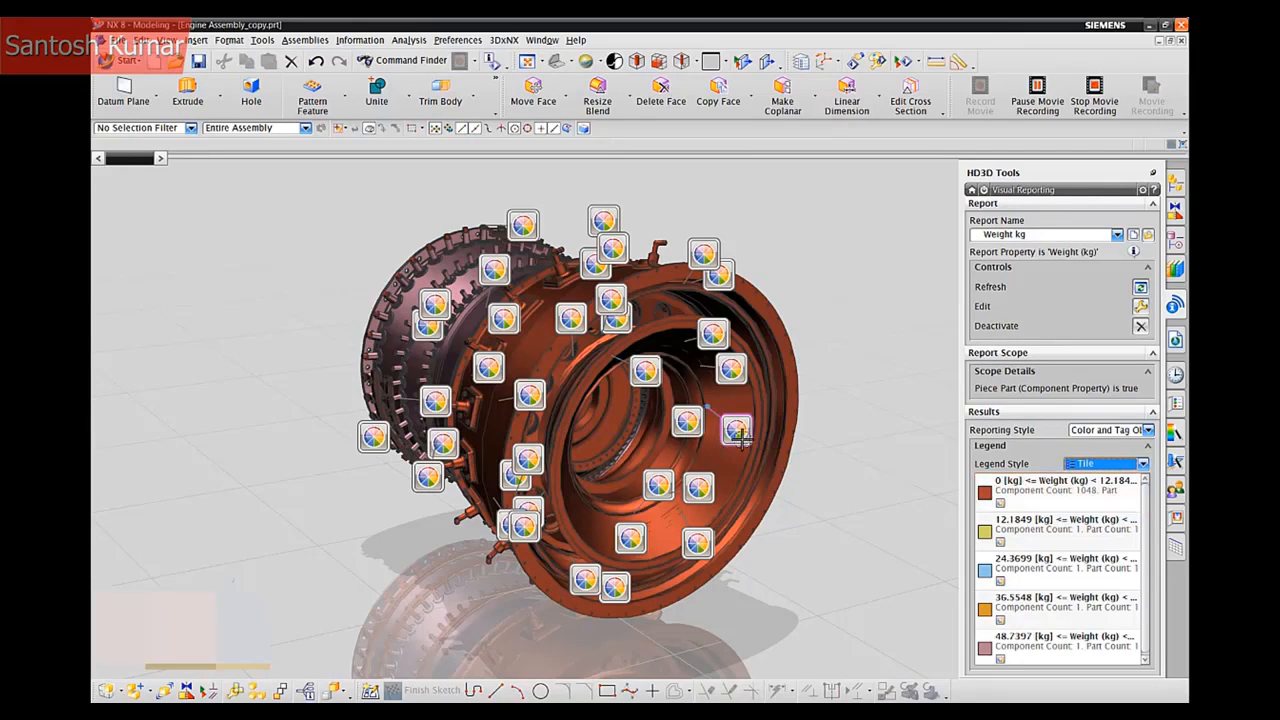
Examine the weight details on the bolt nozzle tags and deactivate the Weight kg report.
mouse_move(739, 432)
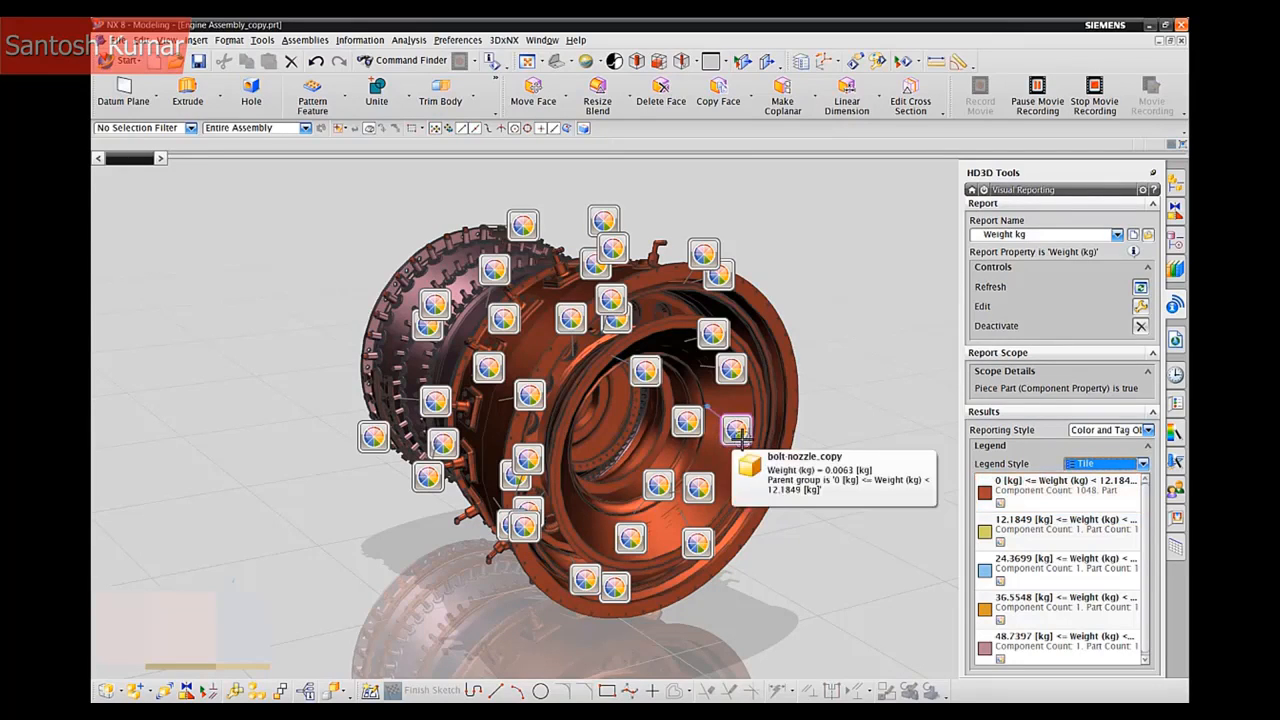
mouse_move(705, 252)
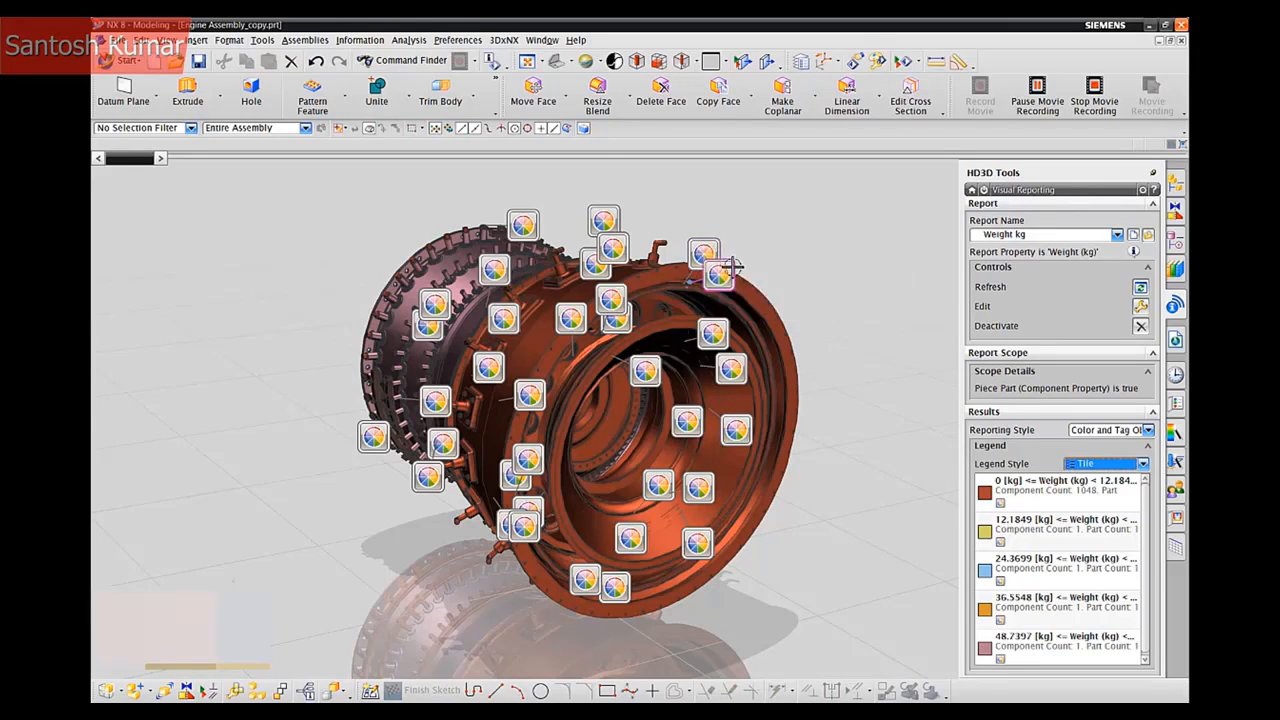
mouse_move(731, 268)
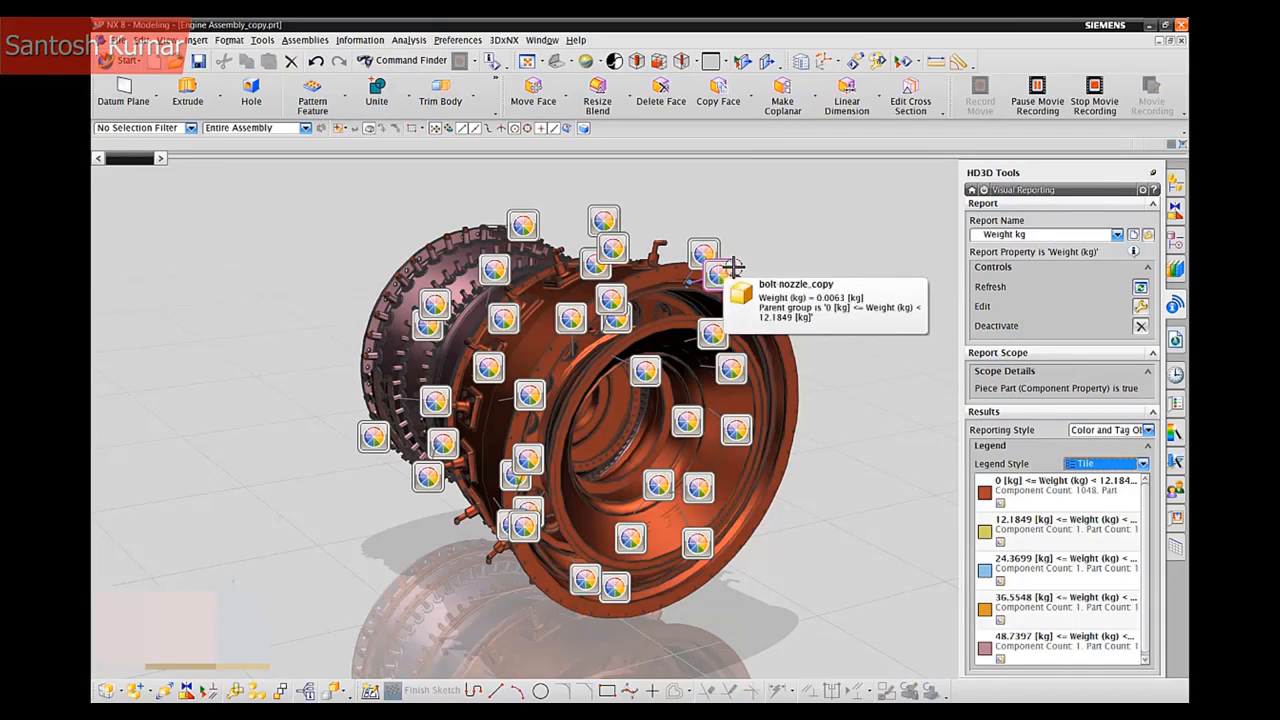
left_click(1141, 326)
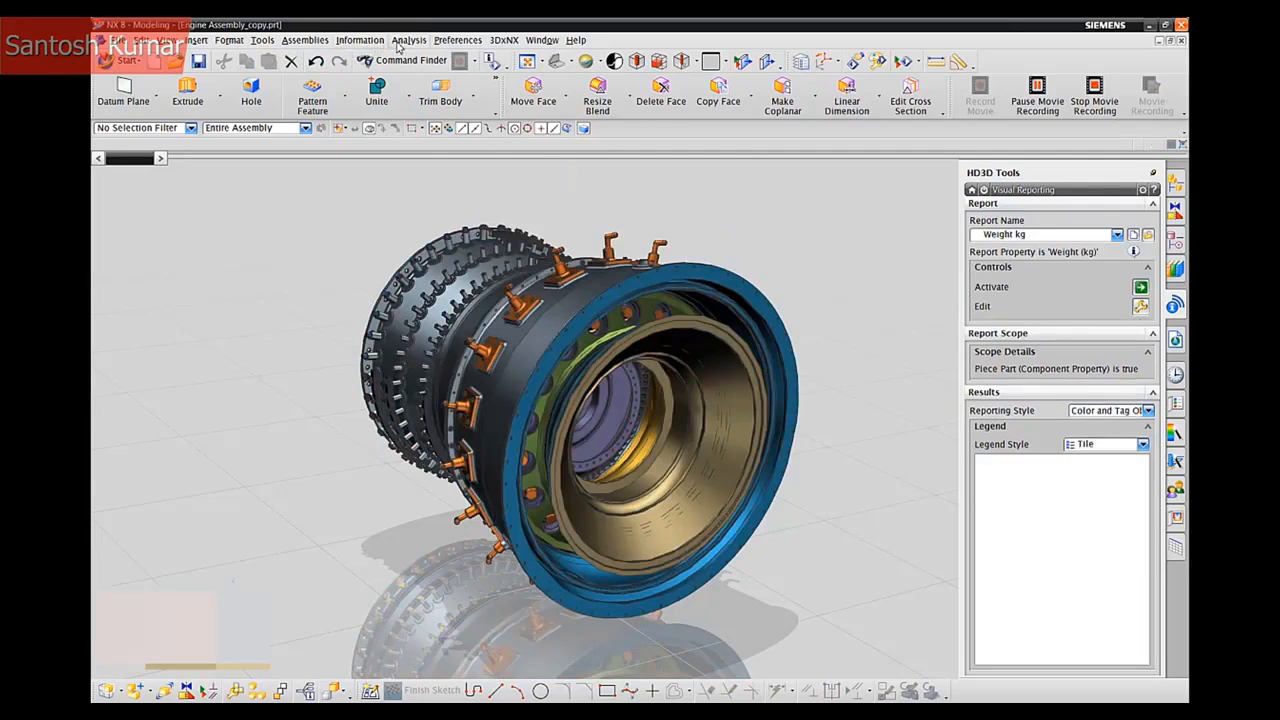
Start setting up Check-Mate tests and choose all loaded parts as the parts to test.
left_click(404, 42)
mouse_move(444, 150)
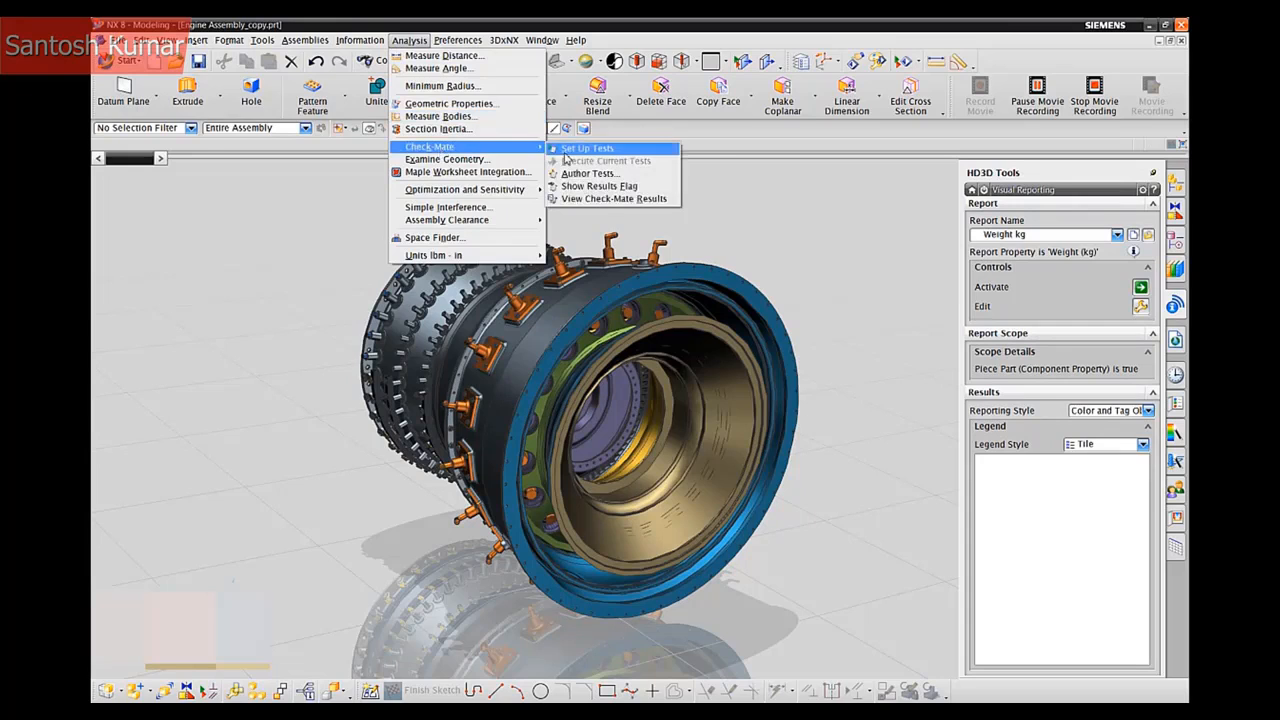
left_click(587, 148)
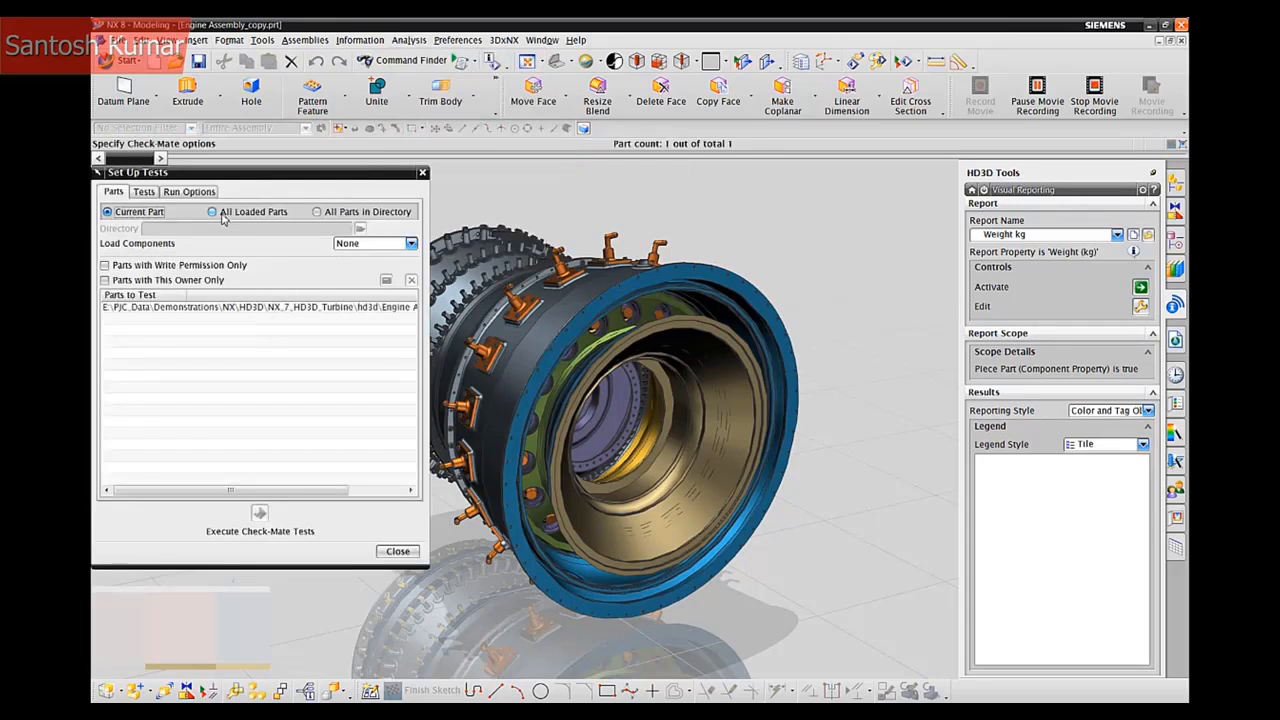
left_click(223, 219)
Add the Check Weight Data Up to Date test from the File Structure category to the chosen tests.
left_click(146, 194)
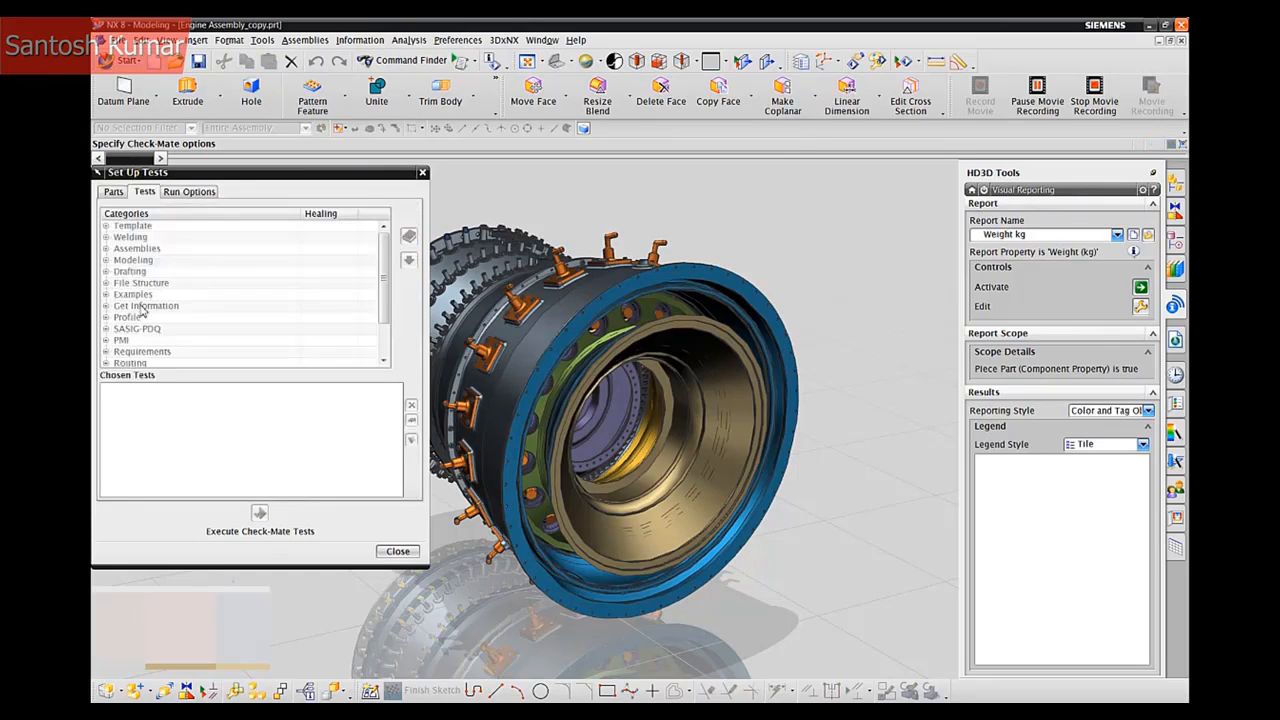
left_click(105, 284)
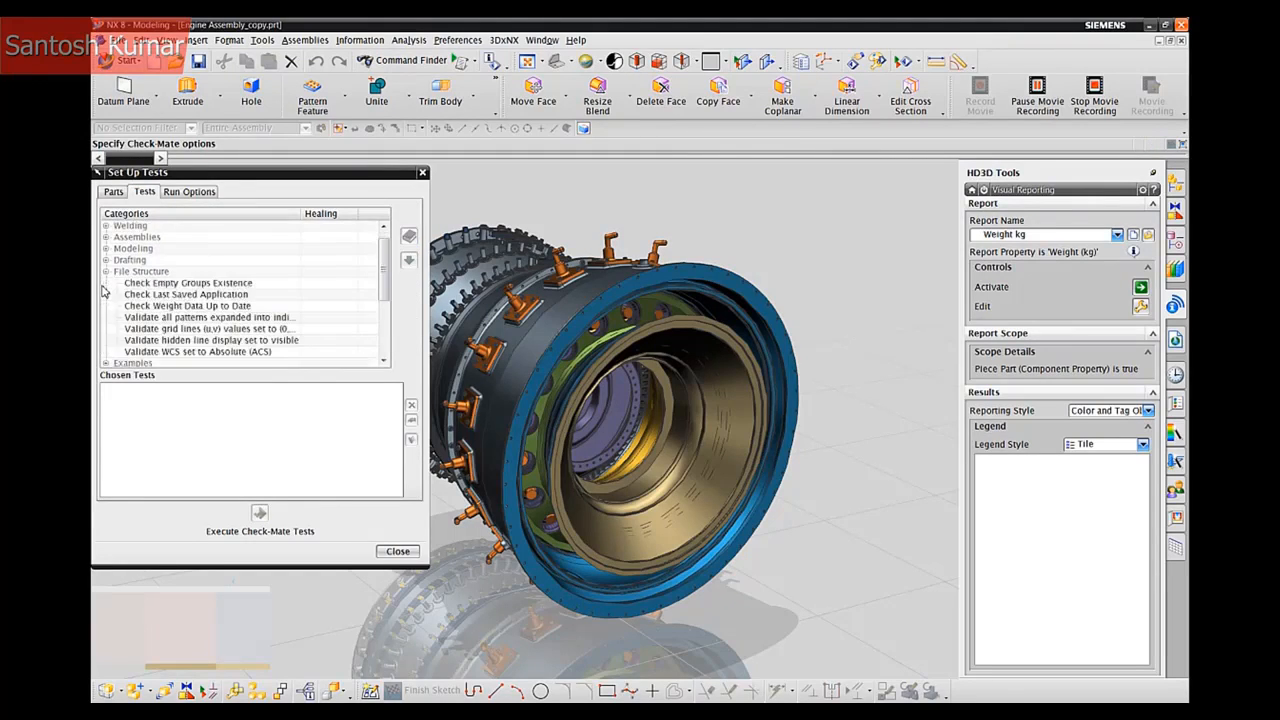
left_click(143, 308)
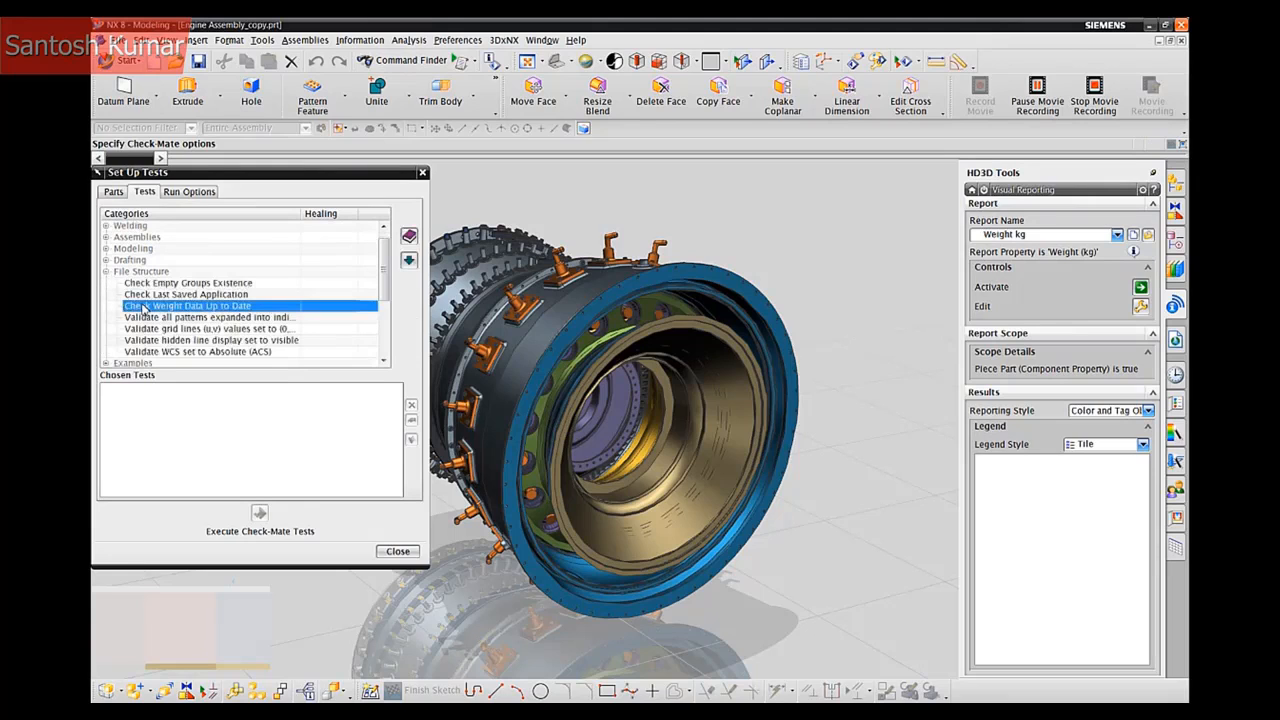
left_click(409, 259)
left_click(218, 394)
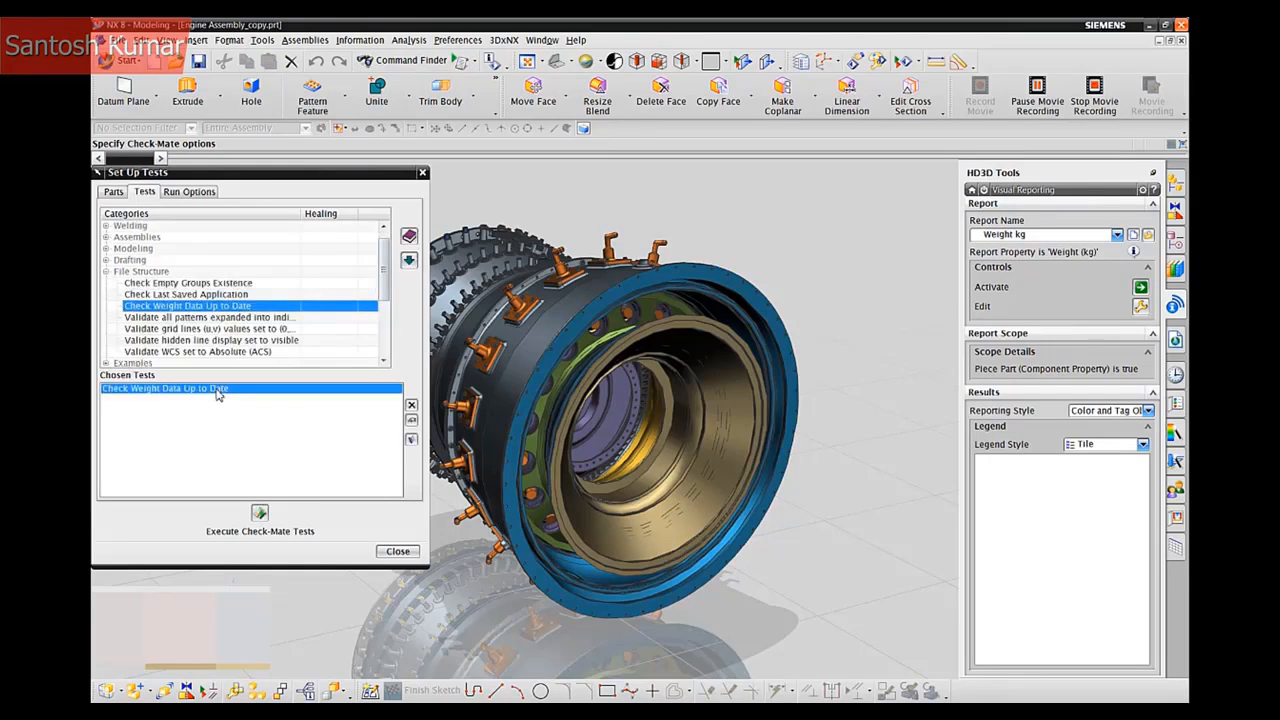
Execute the chosen Check-Mate test on the loaded parts and close the test setup.
left_click(260, 514)
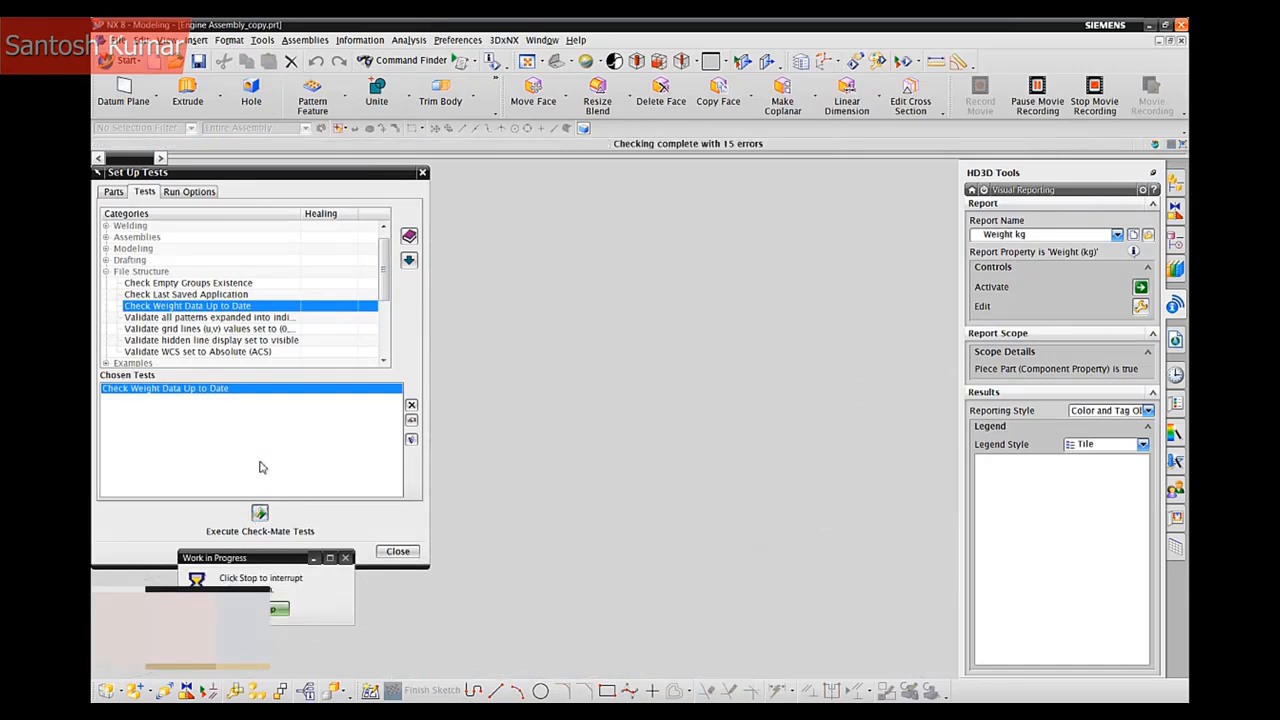
left_click(381, 553)
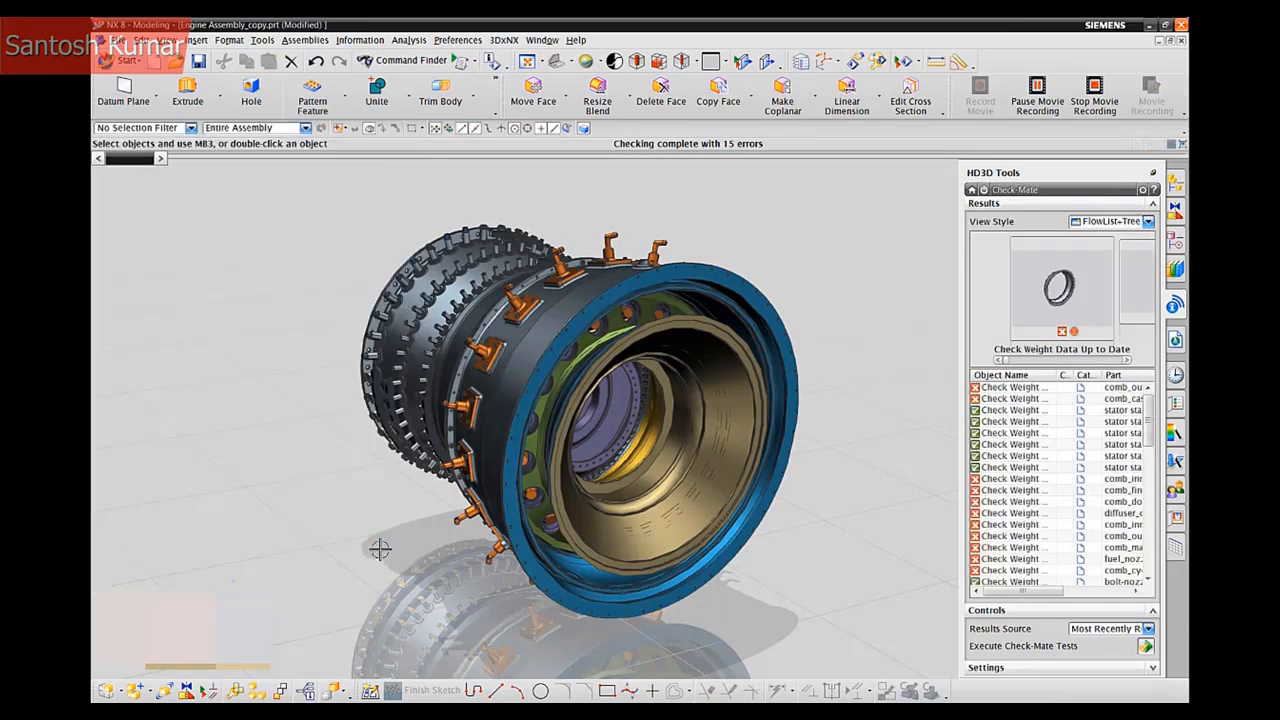
Examine the Check Weight Data Up to Date results part by part, including the casings, stators, fuel nozzle and cyclone parts.
left_click(985, 398)
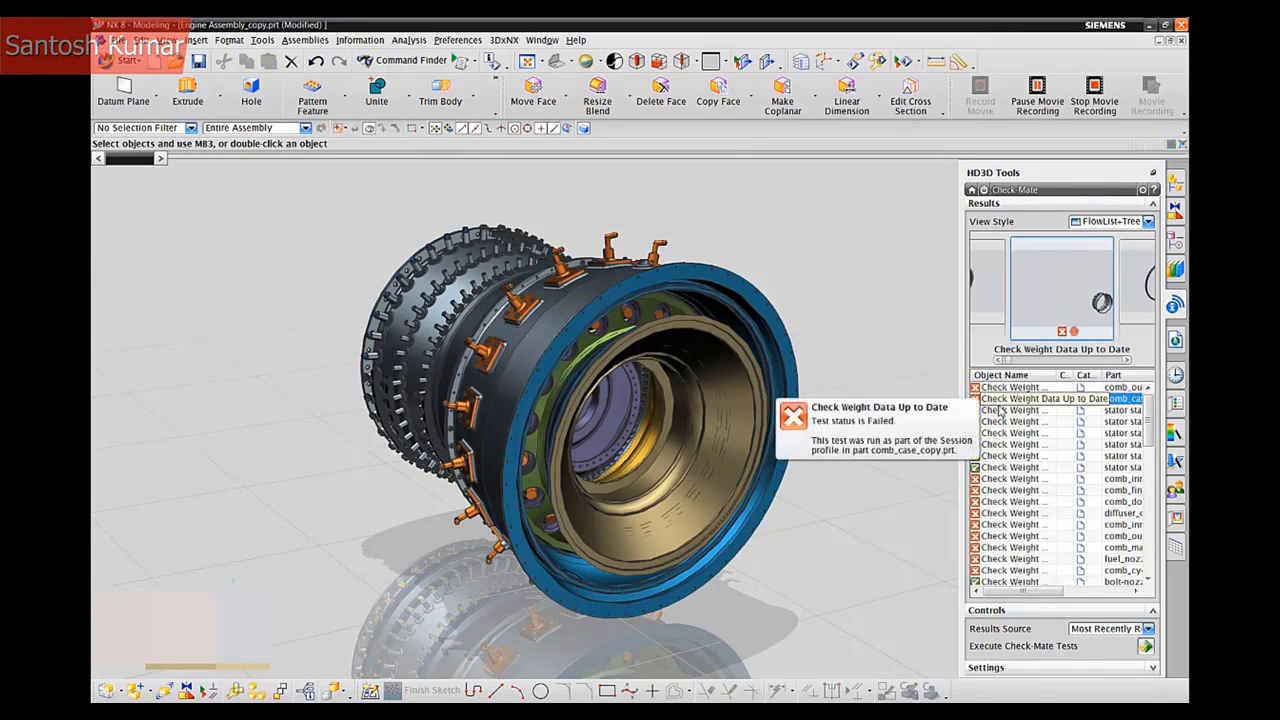
left_click(1002, 423)
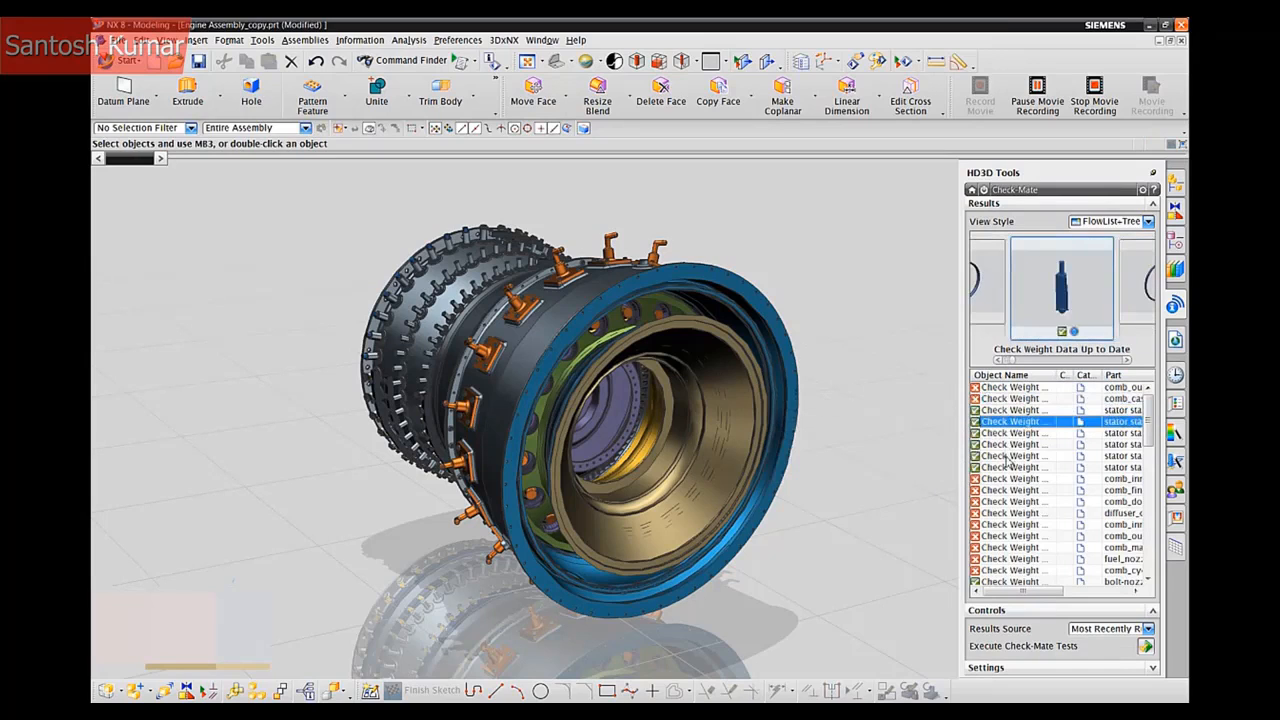
left_click(1010, 468)
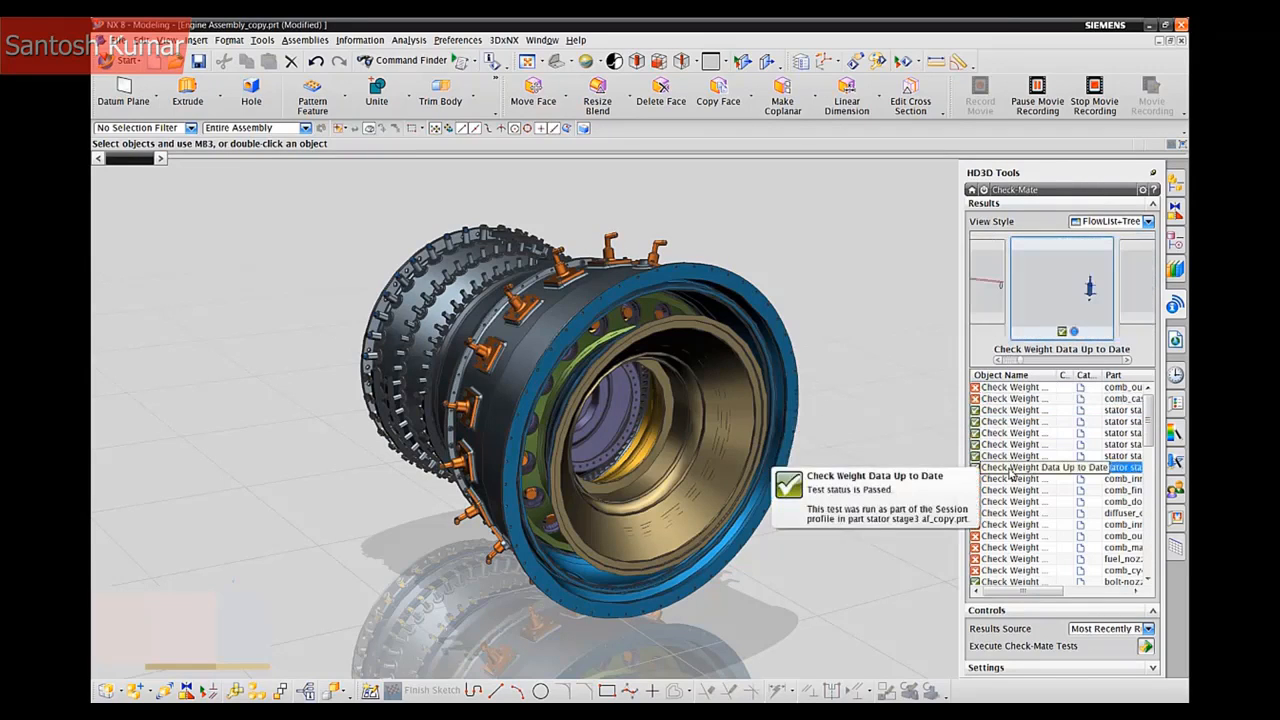
mouse_move(1022, 362)
left_mouse_down()
mouse_move(1054, 364)
mouse_move(1036, 366)
left_mouse_up()
left_click(1062, 327)
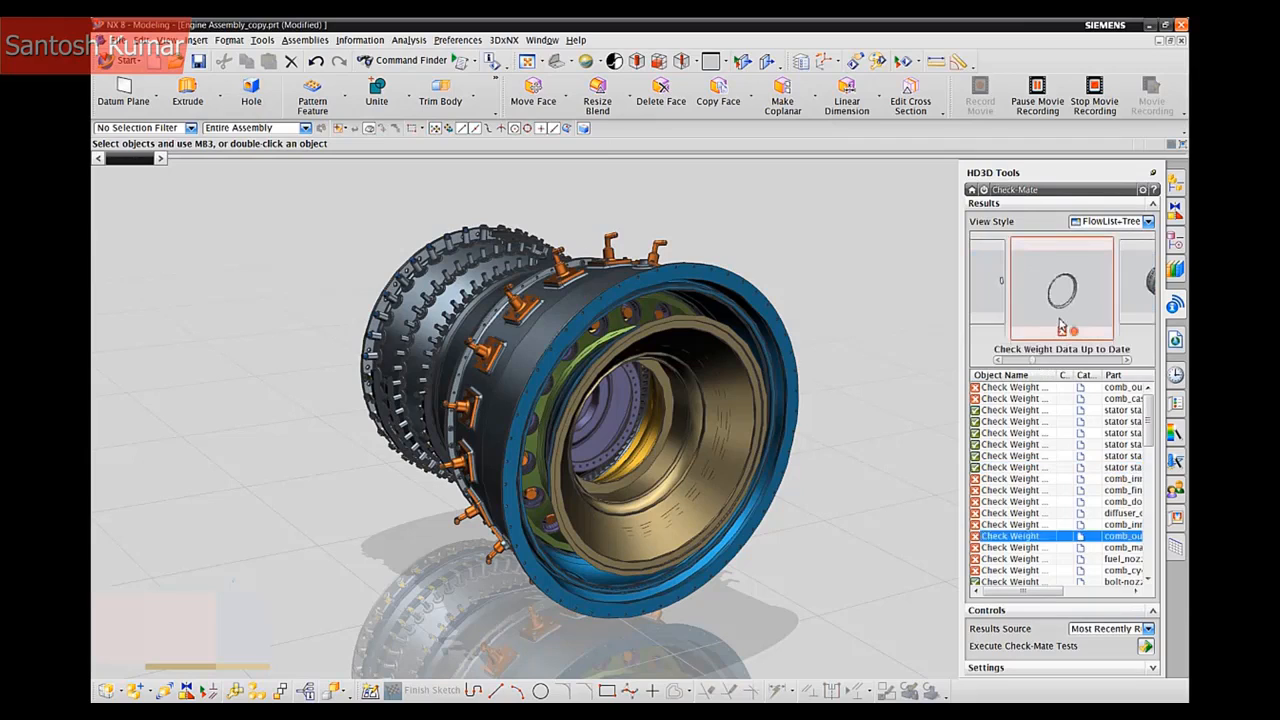
mouse_move(1063, 323)
left_click(1133, 311)
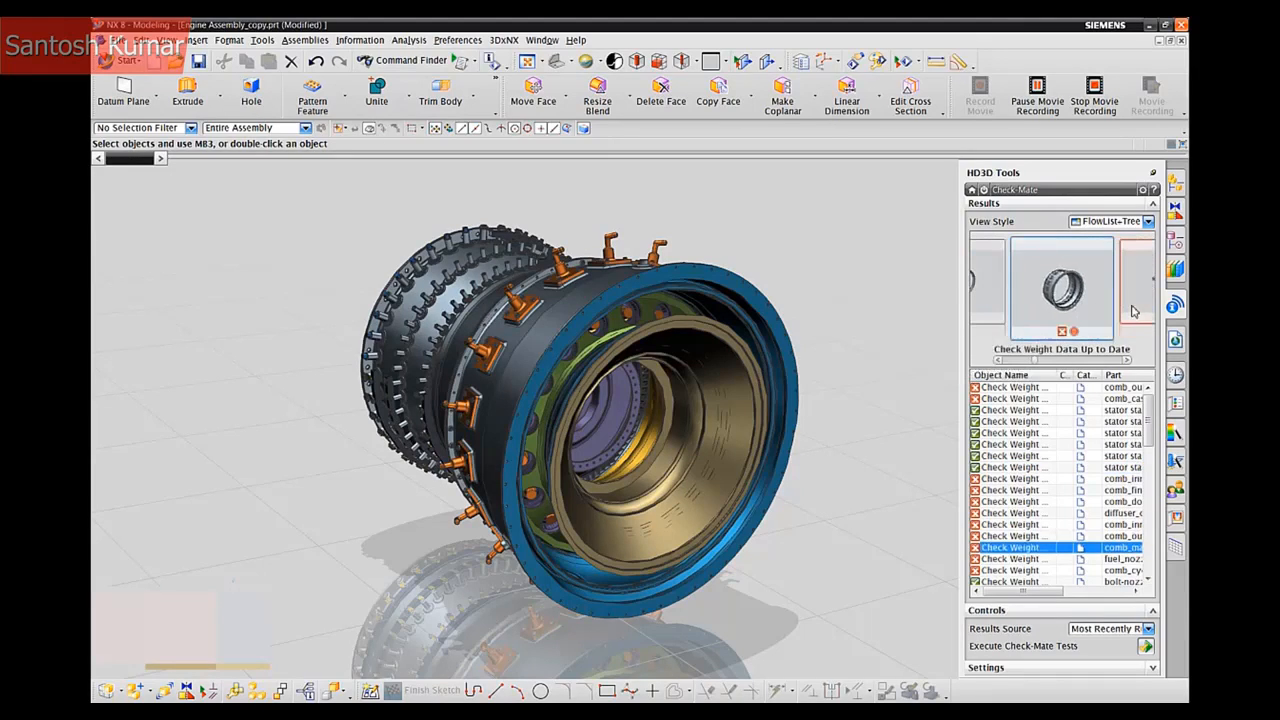
left_click(1133, 311)
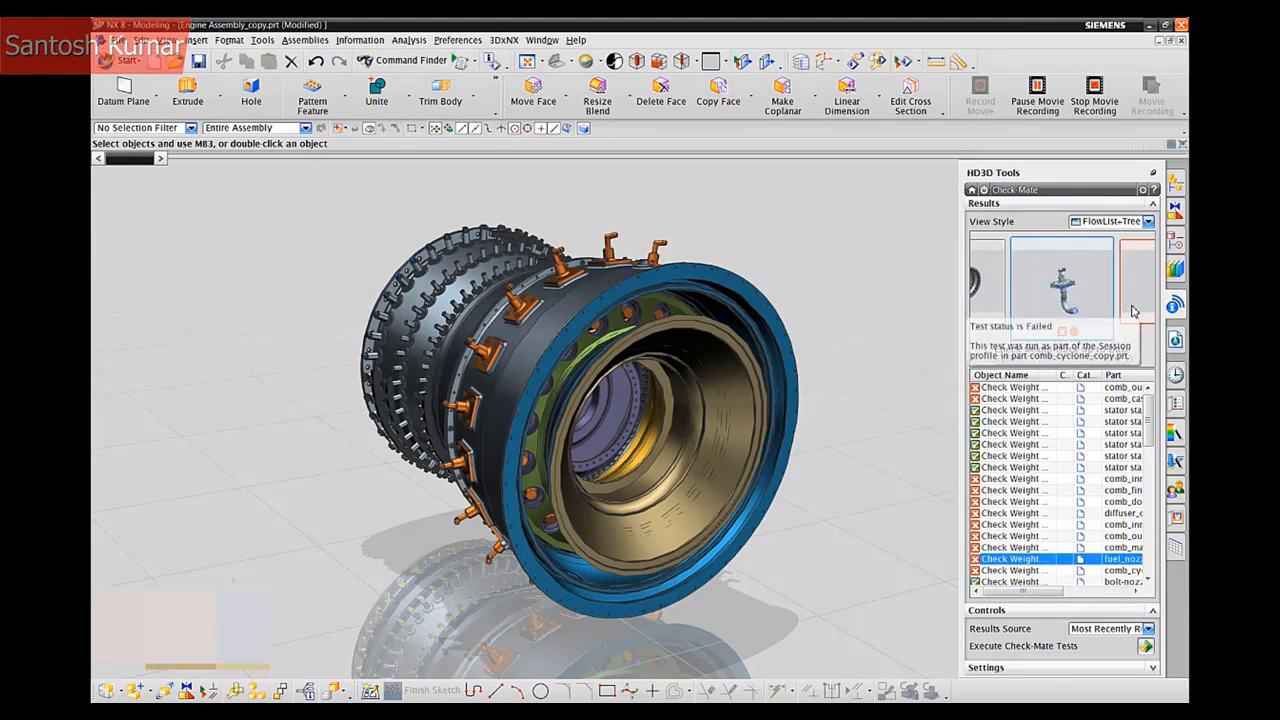
left_click(1133, 311)
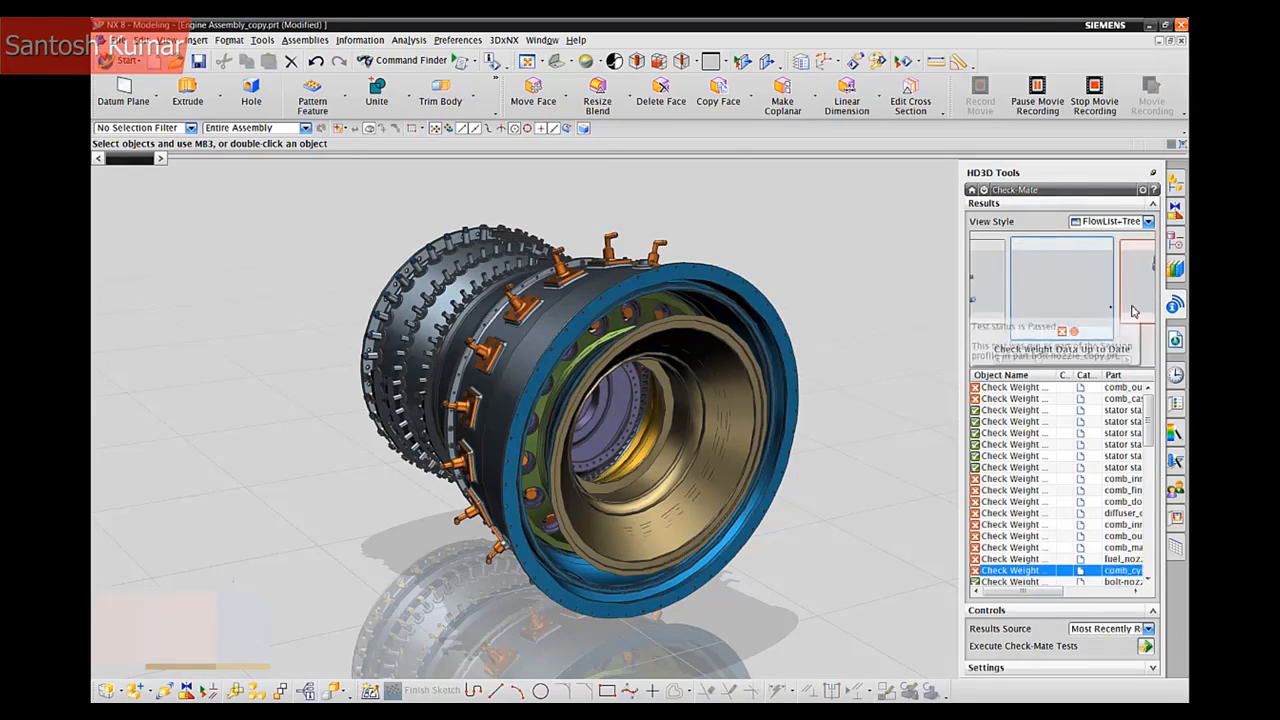
Select the entire Engine Assembly_copy with all its components and open their combined properties.
left_click(1176, 186)
right_click(1043, 216)
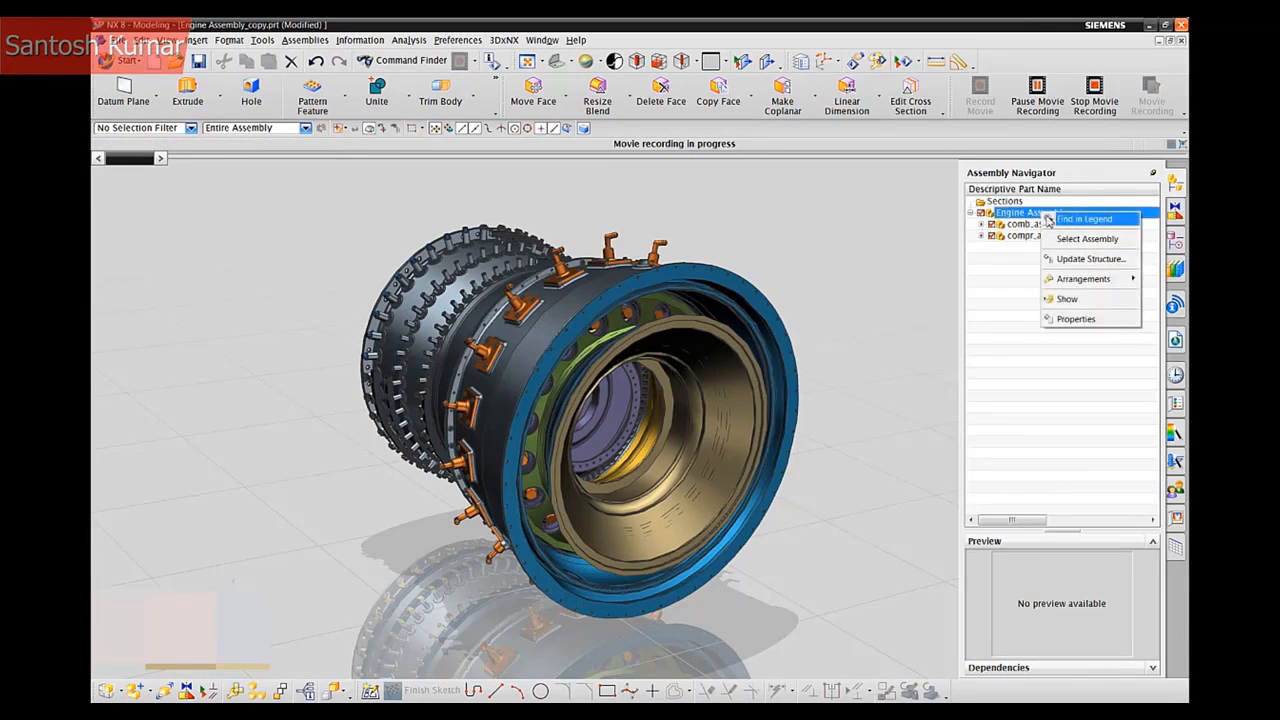
left_click(1057, 237)
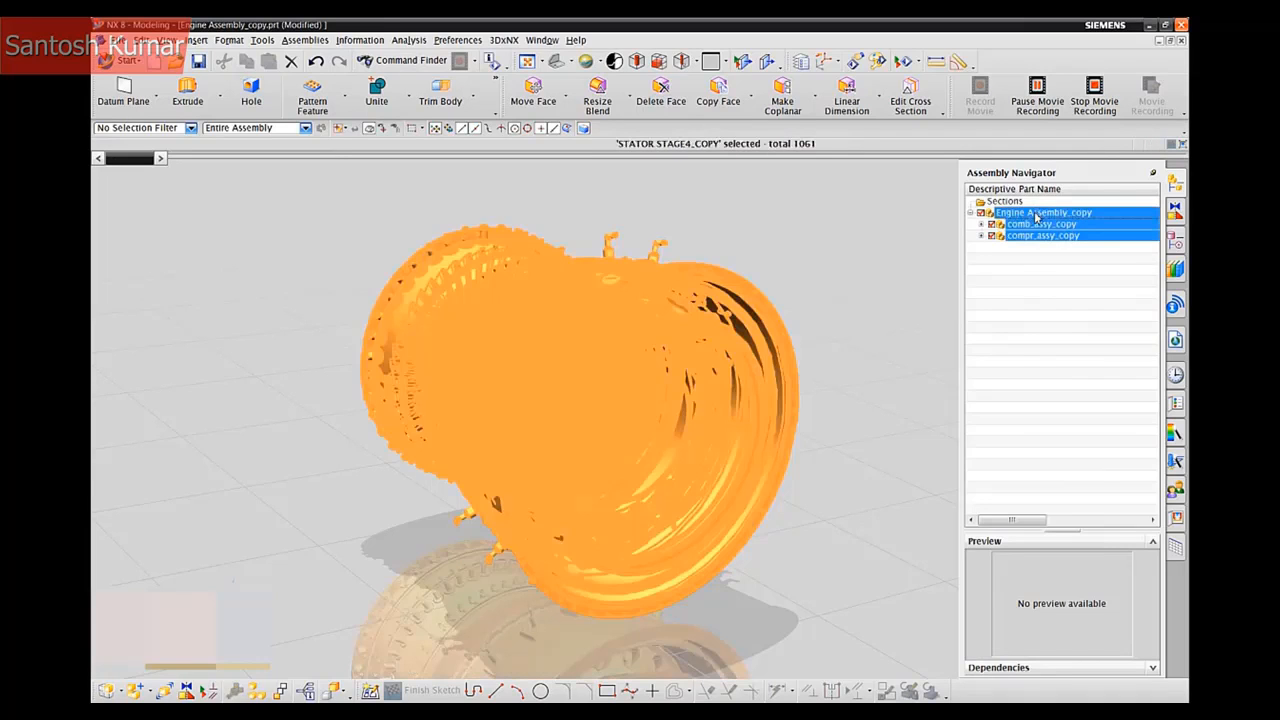
right_click(1036, 213)
left_click(1075, 513)
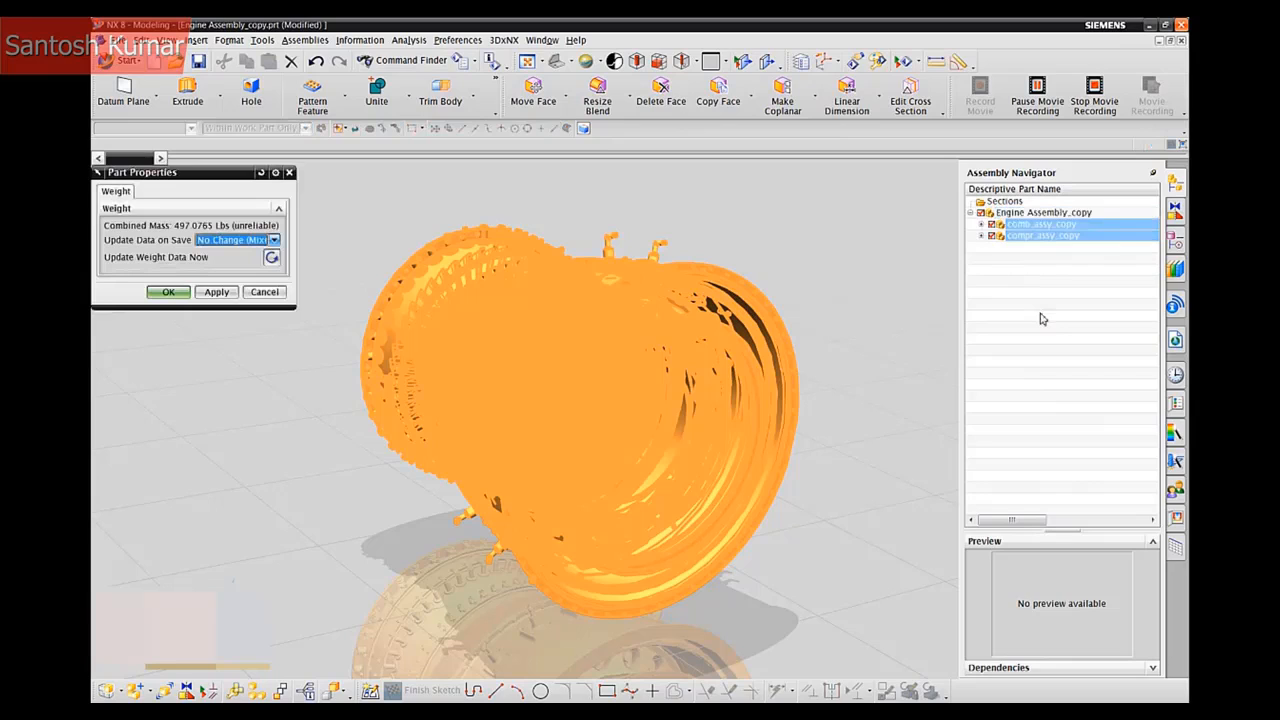
Update the weight data of all selected components immediately, keeping the Update Data on Save option at No Change, and accept the properties.
left_click(273, 240)
left_click(274, 242)
left_click(271, 257)
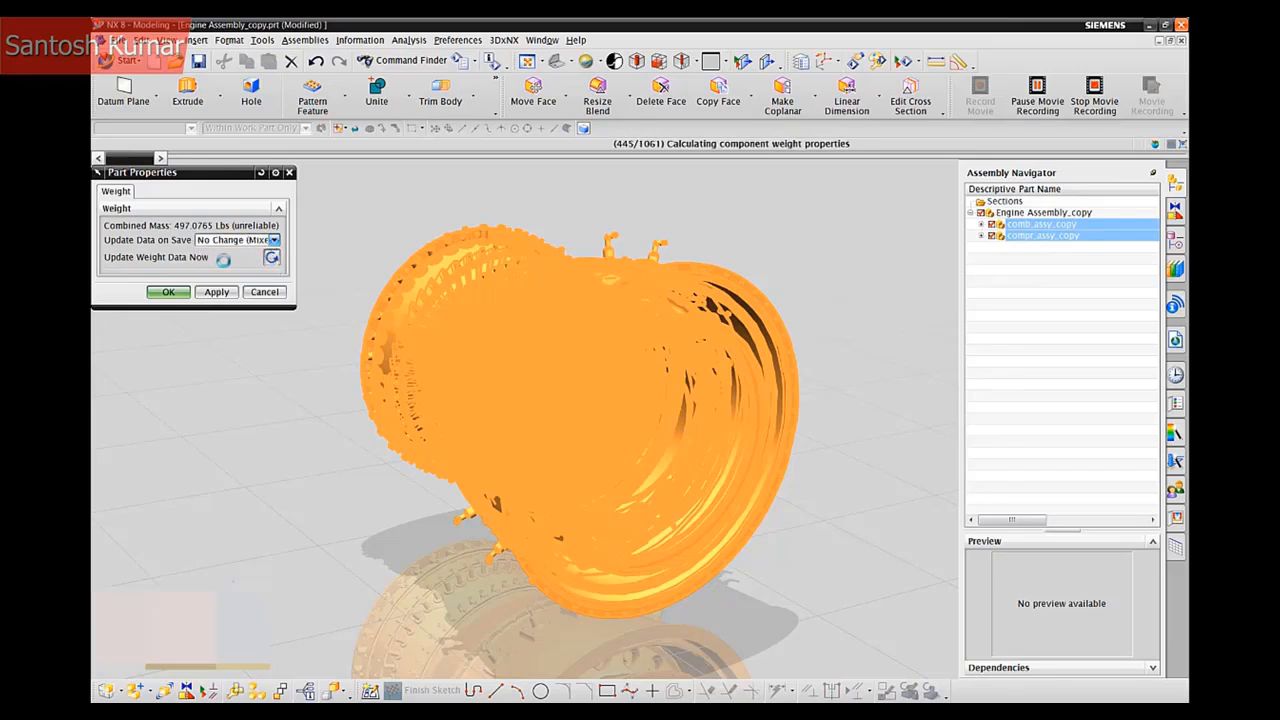
left_click(176, 293)
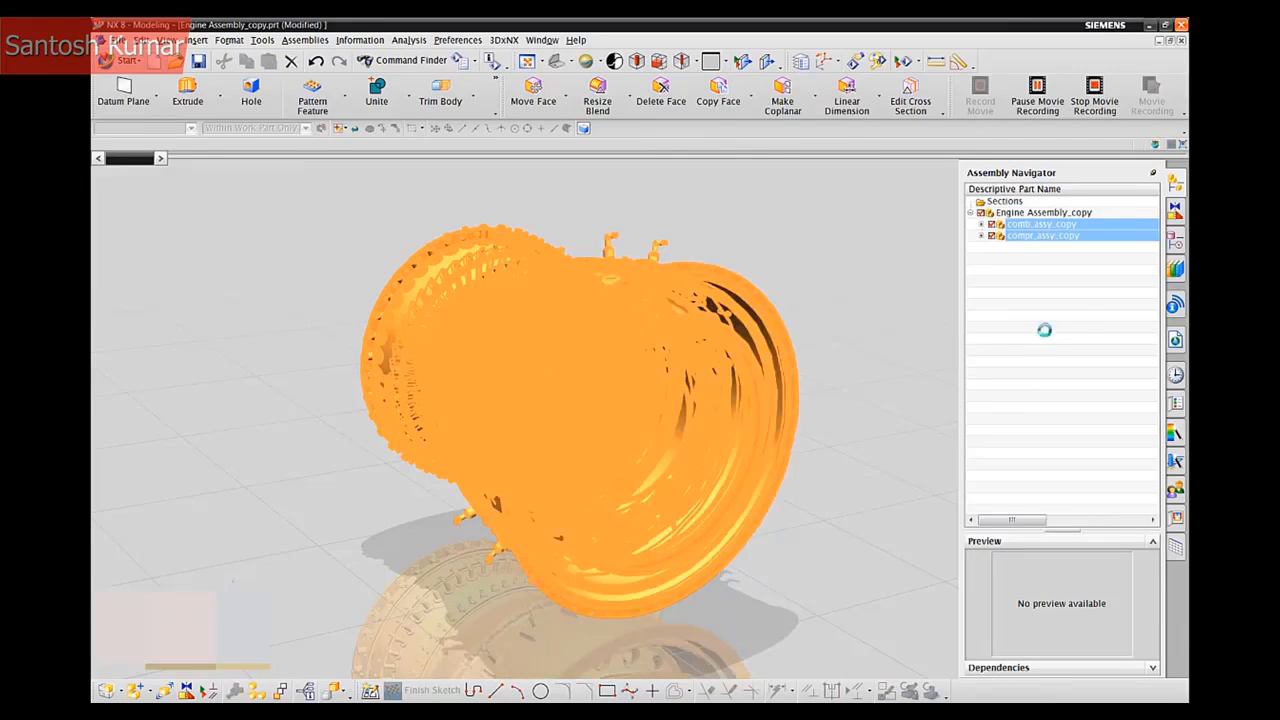
Rerun the Check-Mate tests and review the weight data result of a stator stage2 af_copy part.
left_click(1175, 306)
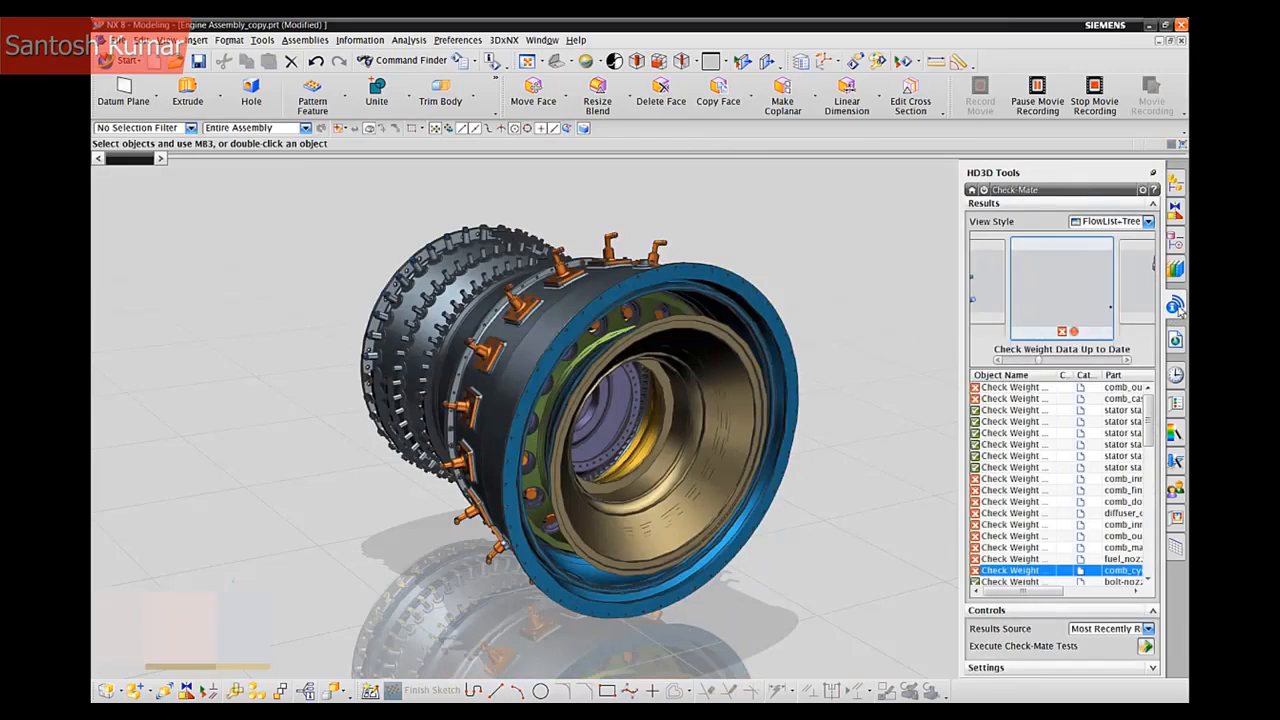
left_click(1146, 646)
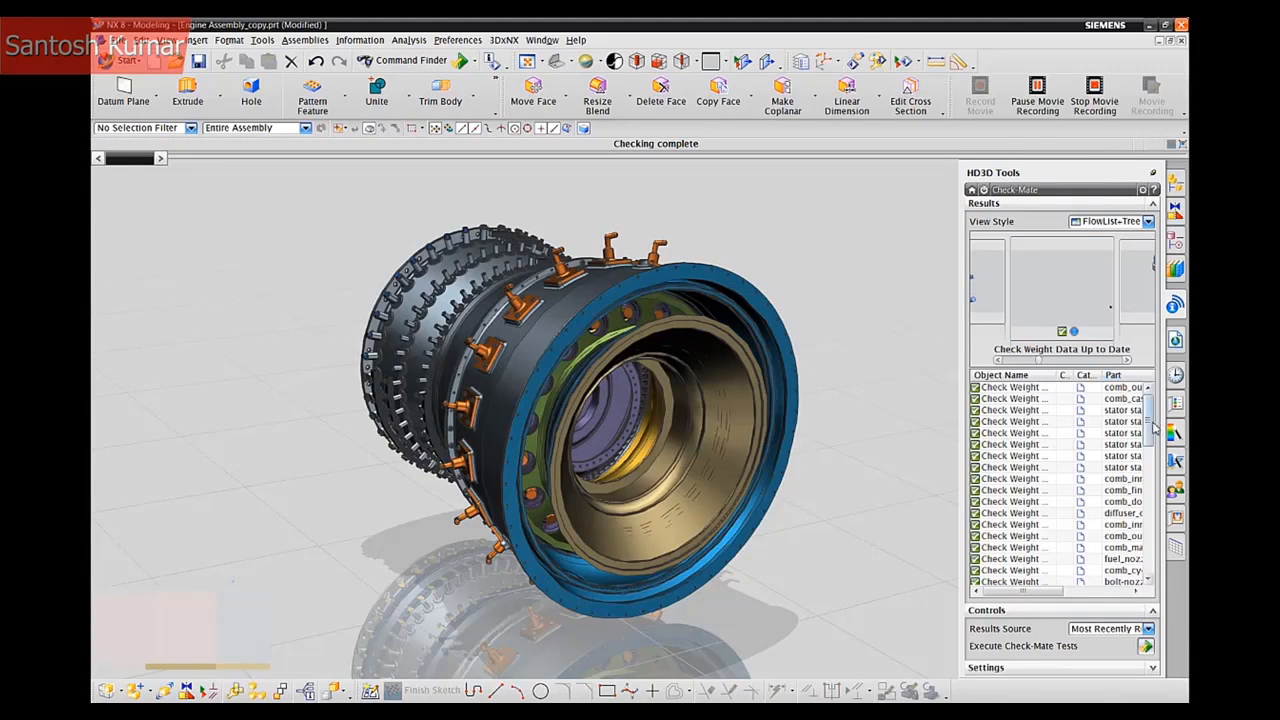
left_click(1030, 444)
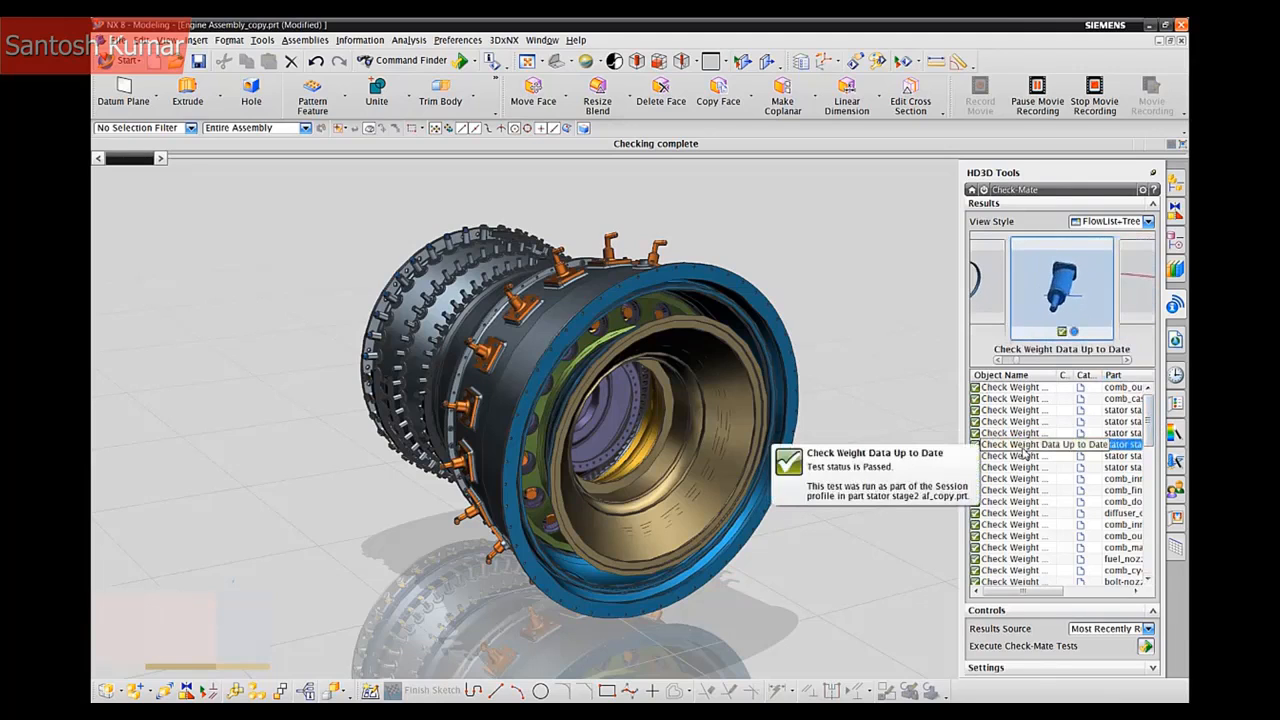
right_click(1026, 451)
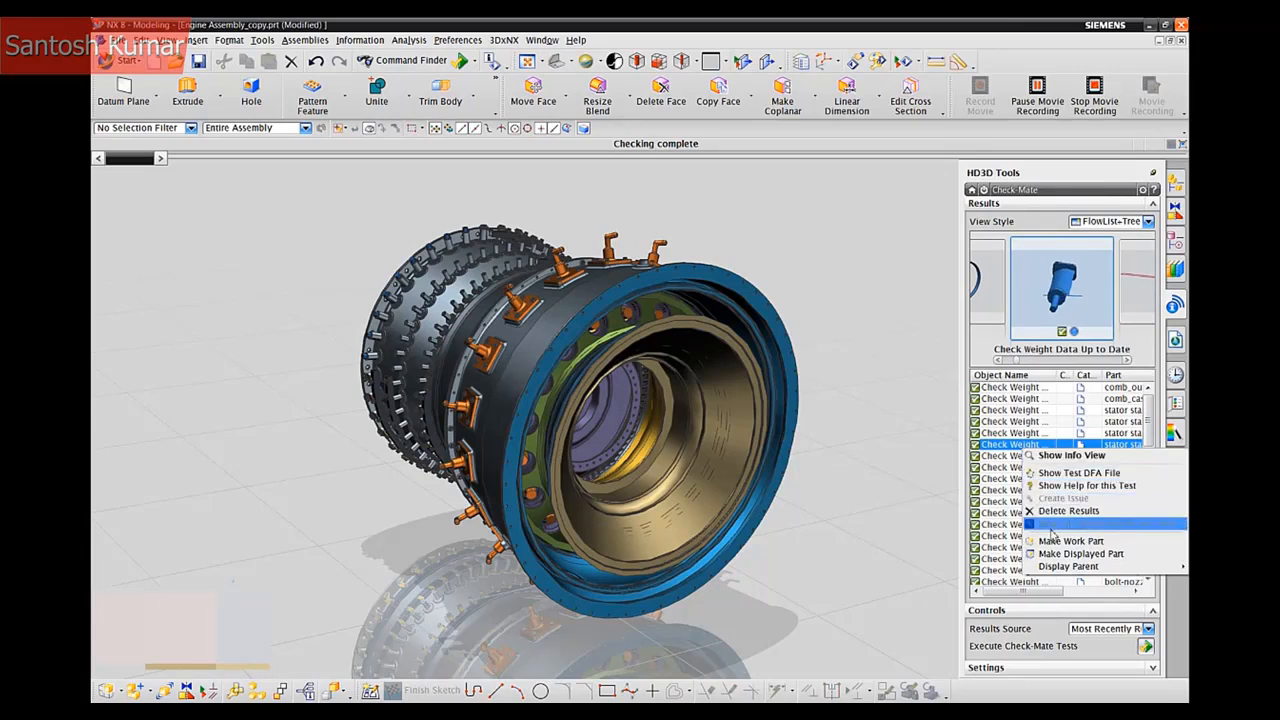
left_click(1053, 456)
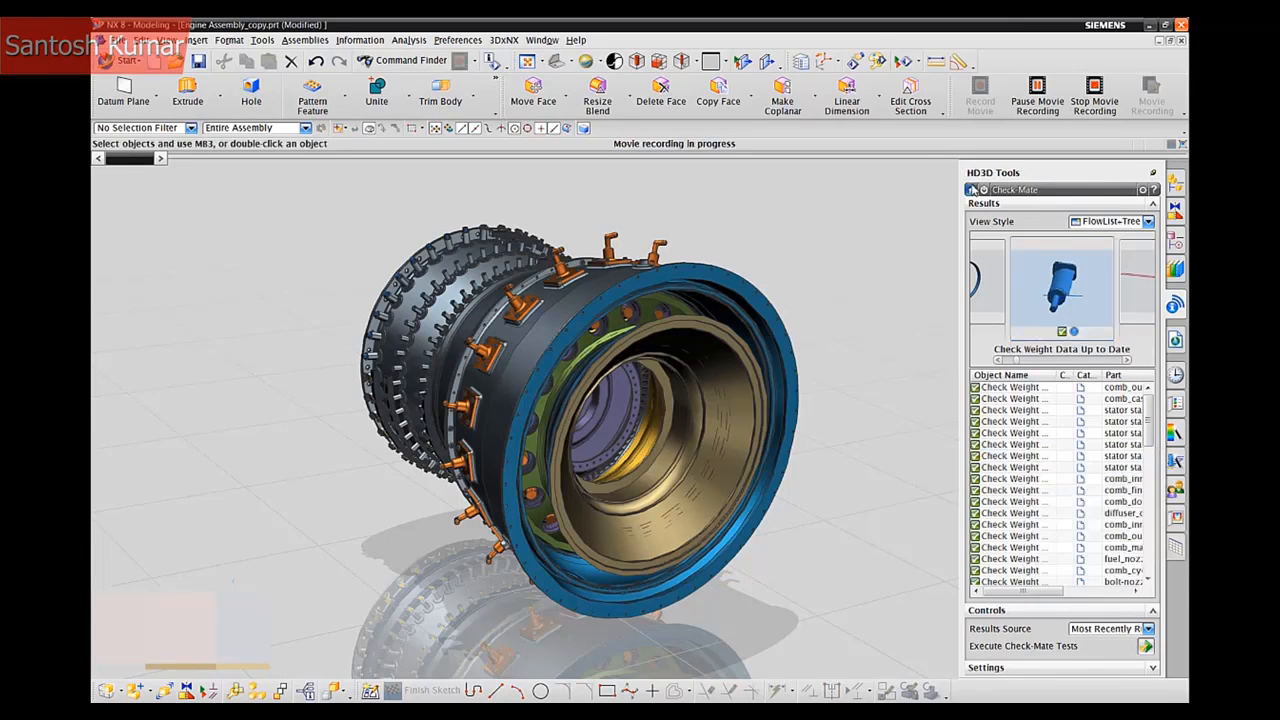
Return to HD3D Visual Reporting and activate the Suppliers report on the engine assembly.
left_click(971, 189)
left_click(1023, 218)
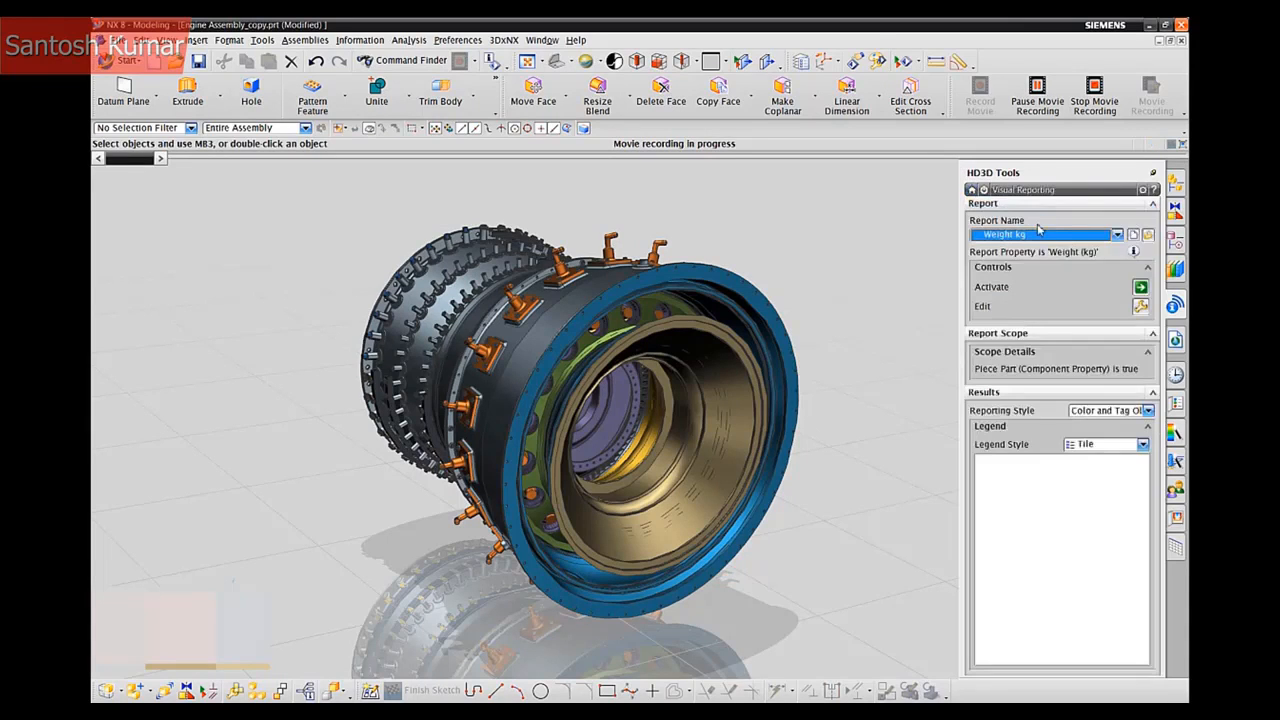
left_click(1117, 238)
left_click(1088, 271)
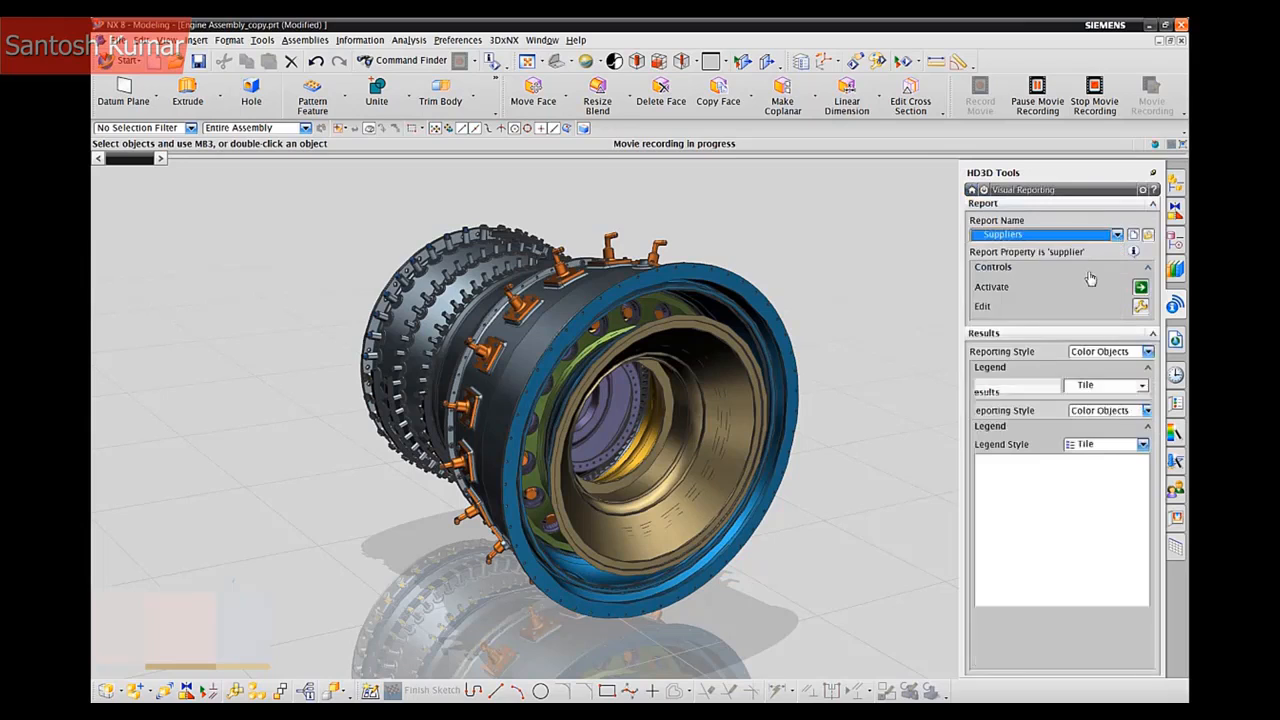
left_click(1140, 287)
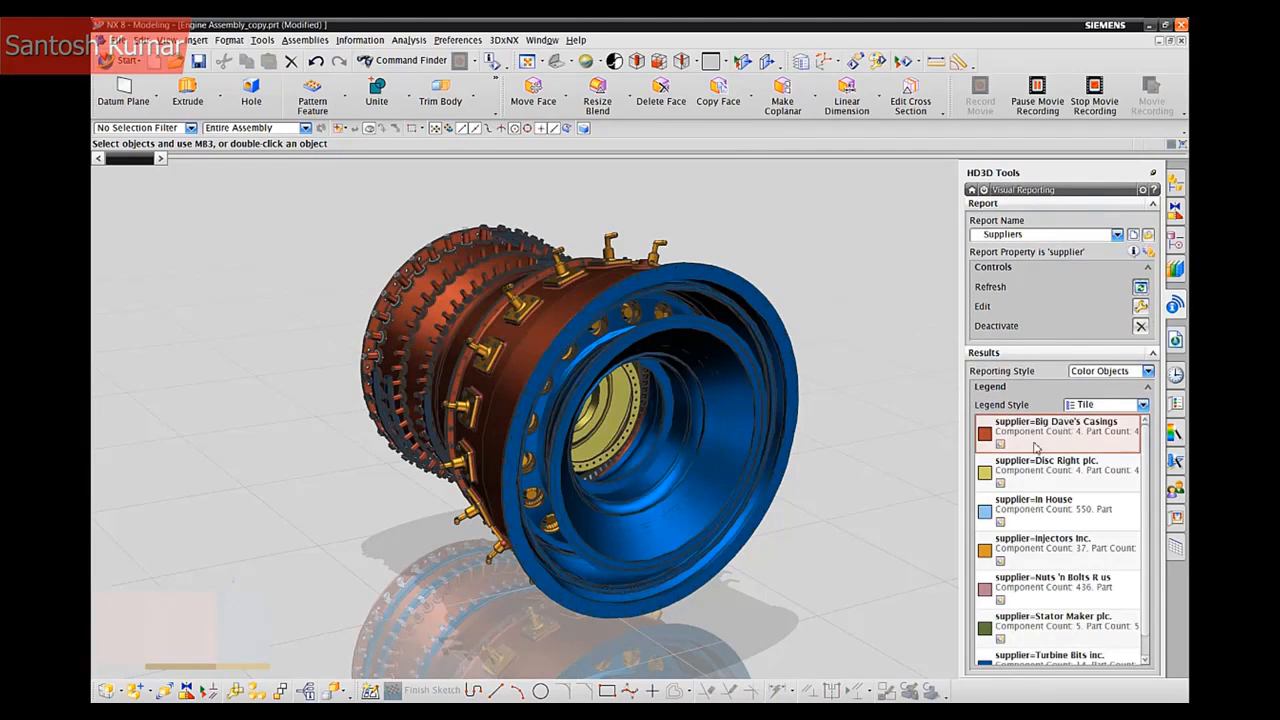
Set the legend style to Tree and expand the Big Dave's Casings and Disc Right plc. supplier groups.
left_click(1086, 406)
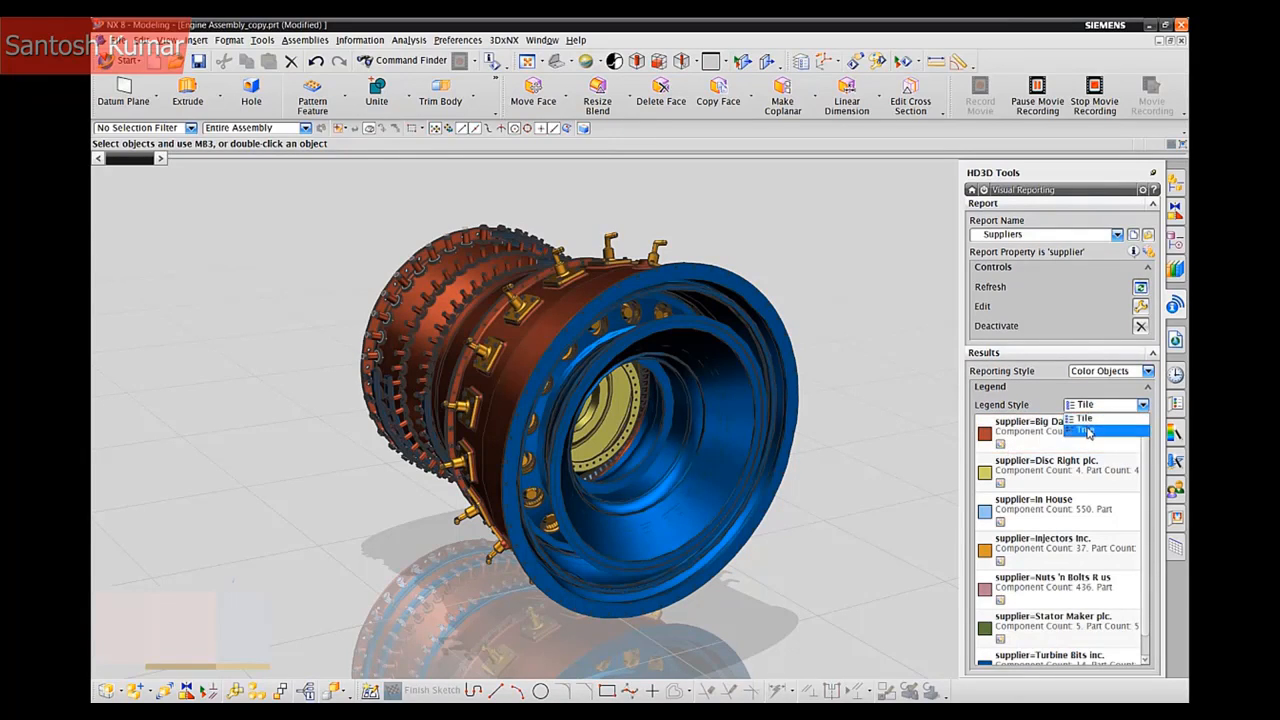
left_click(1086, 430)
left_click(980, 433)
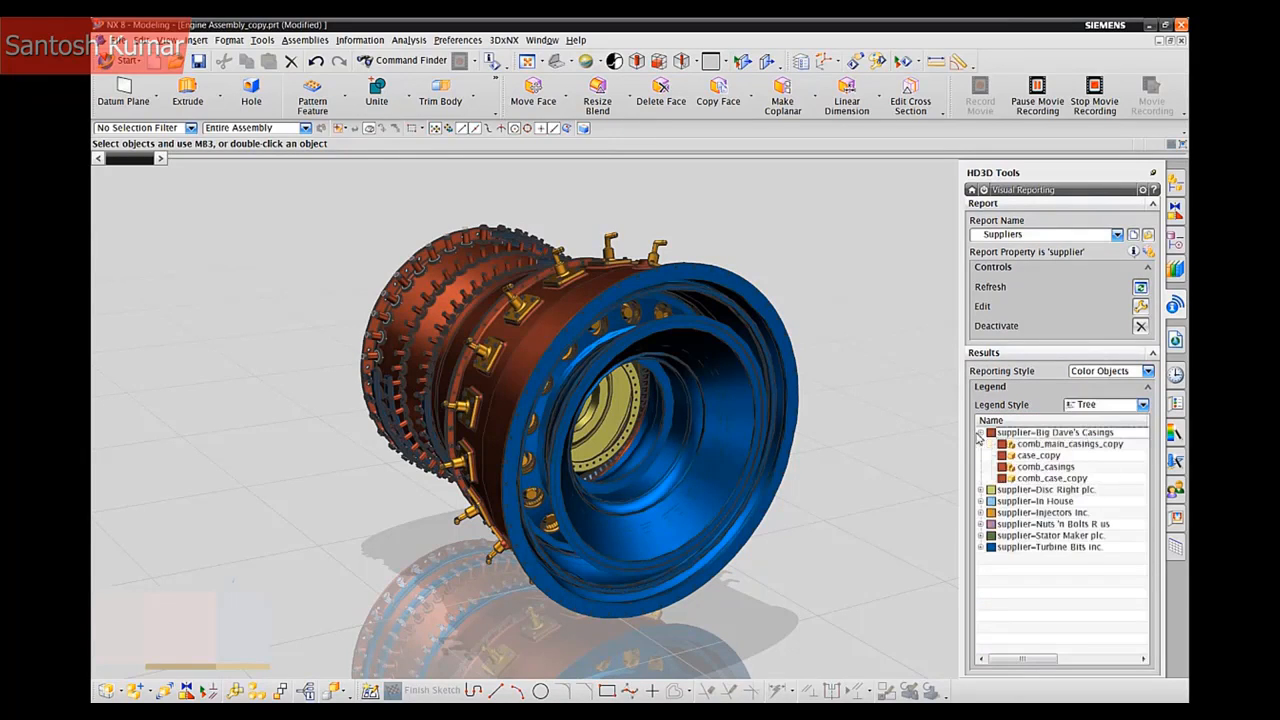
left_click(980, 490)
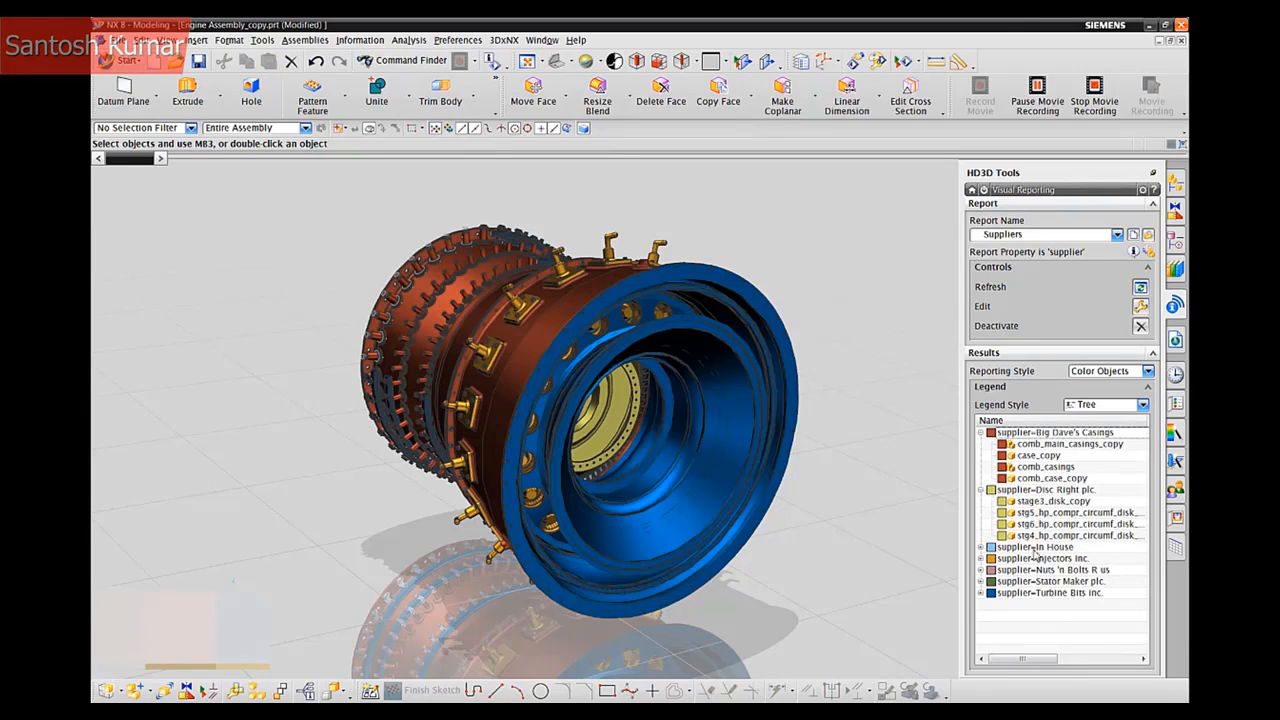
Export the Suppliers report to a spreadsheet.
right_click(1047, 622)
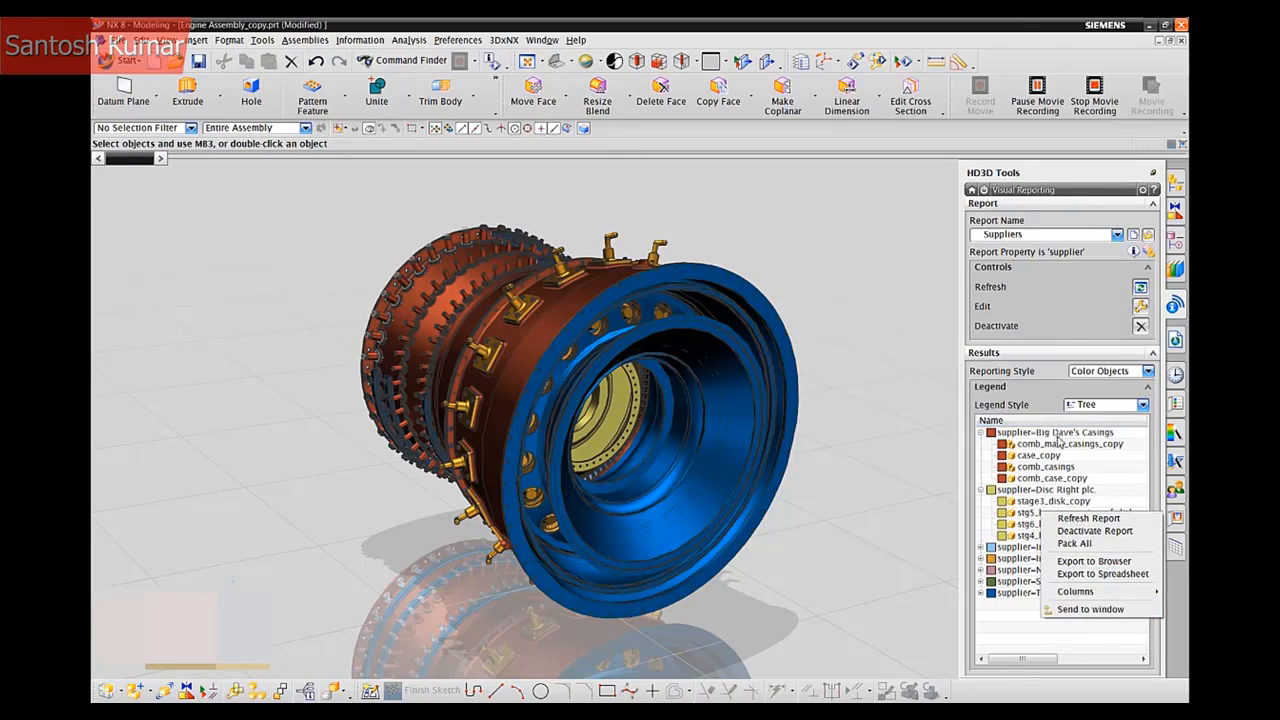
left_click(1102, 573)
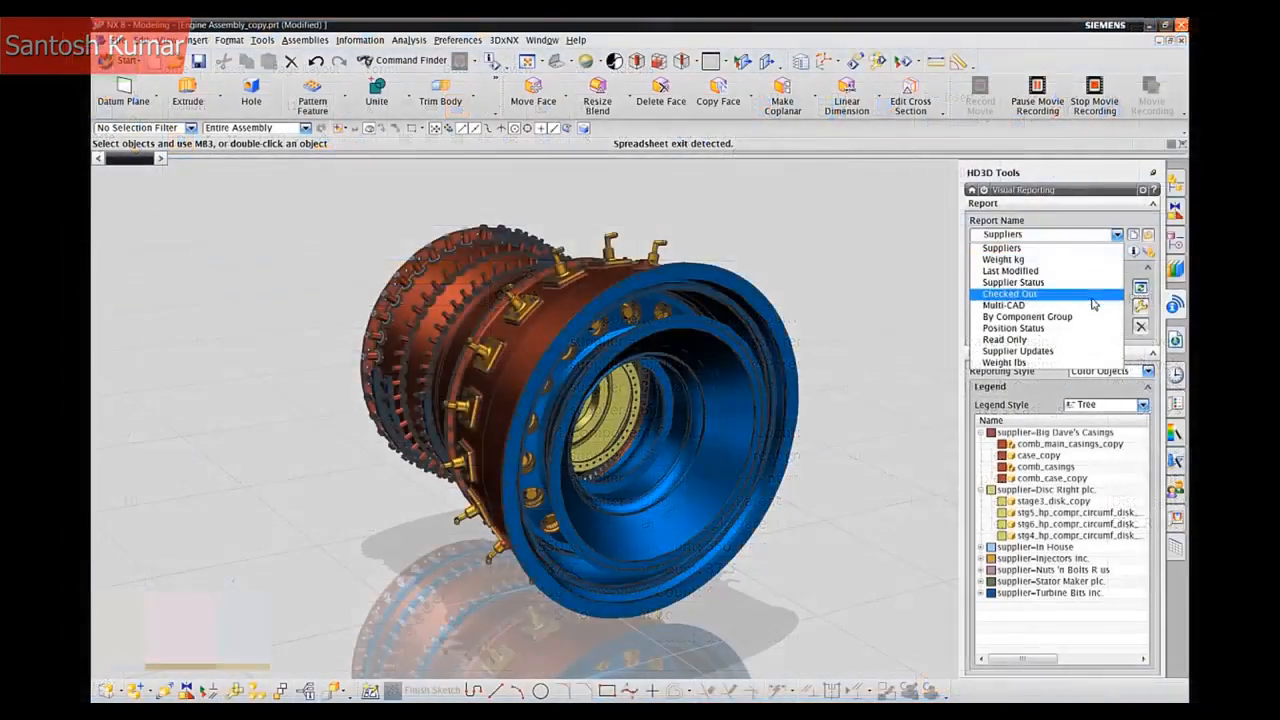
Activate the Checked Out report and highlight the components of each checkout group in the model.
left_click(1093, 295)
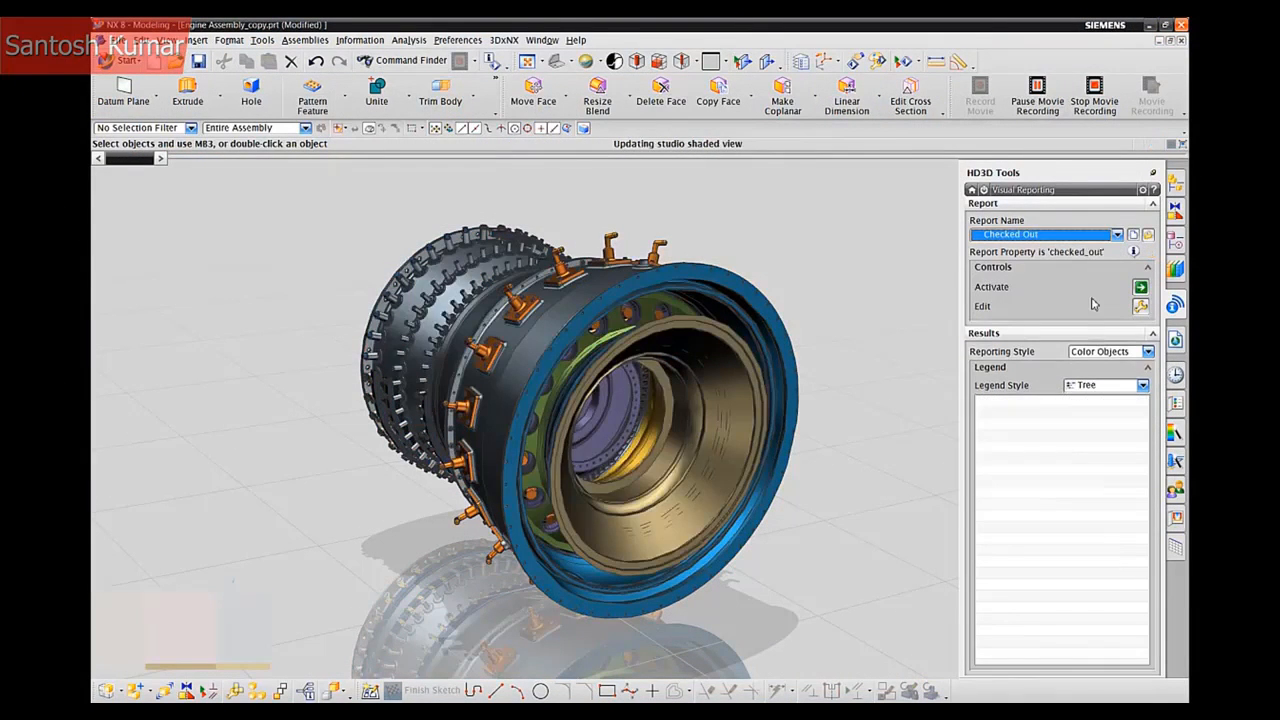
left_click(1140, 287)
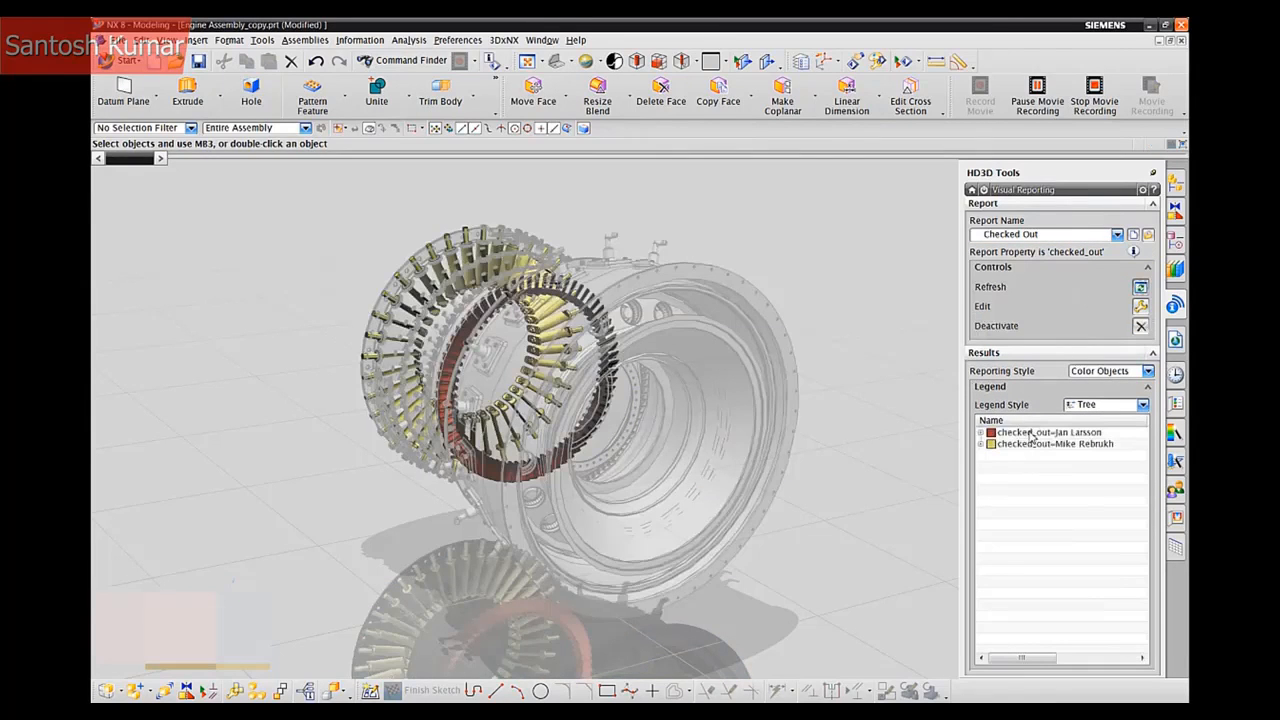
left_click(1032, 433)
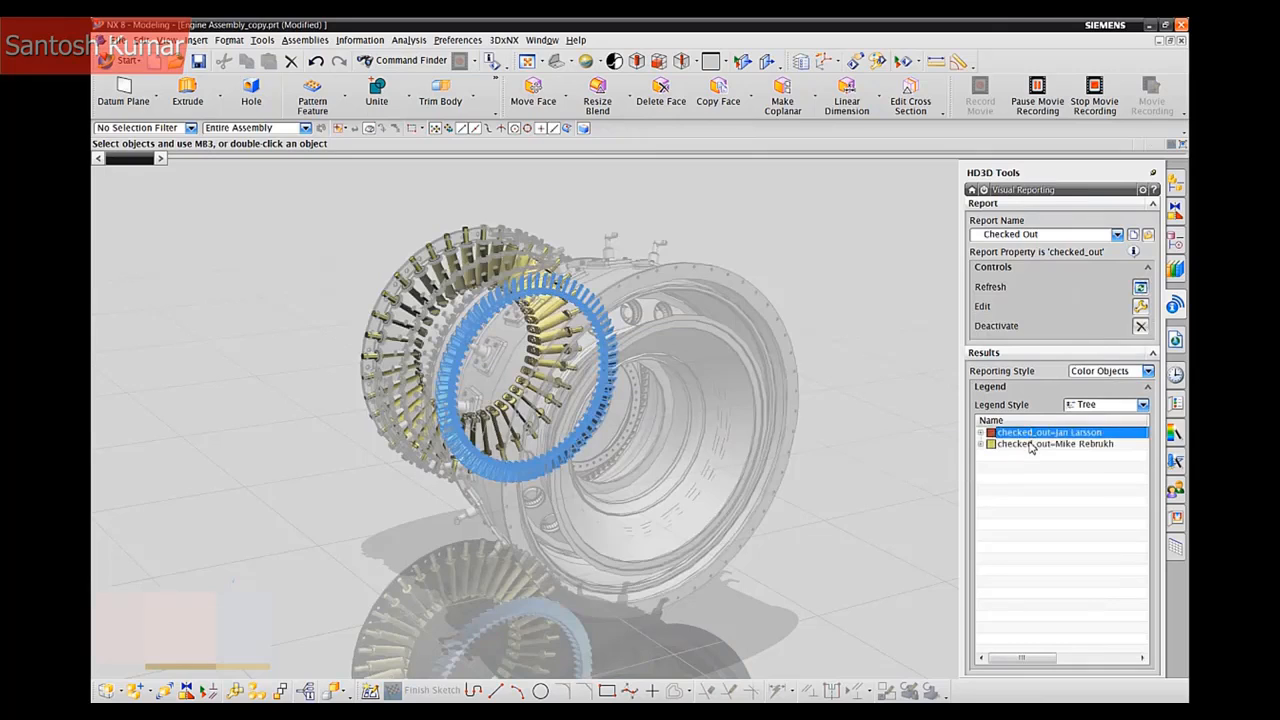
left_click(1031, 444)
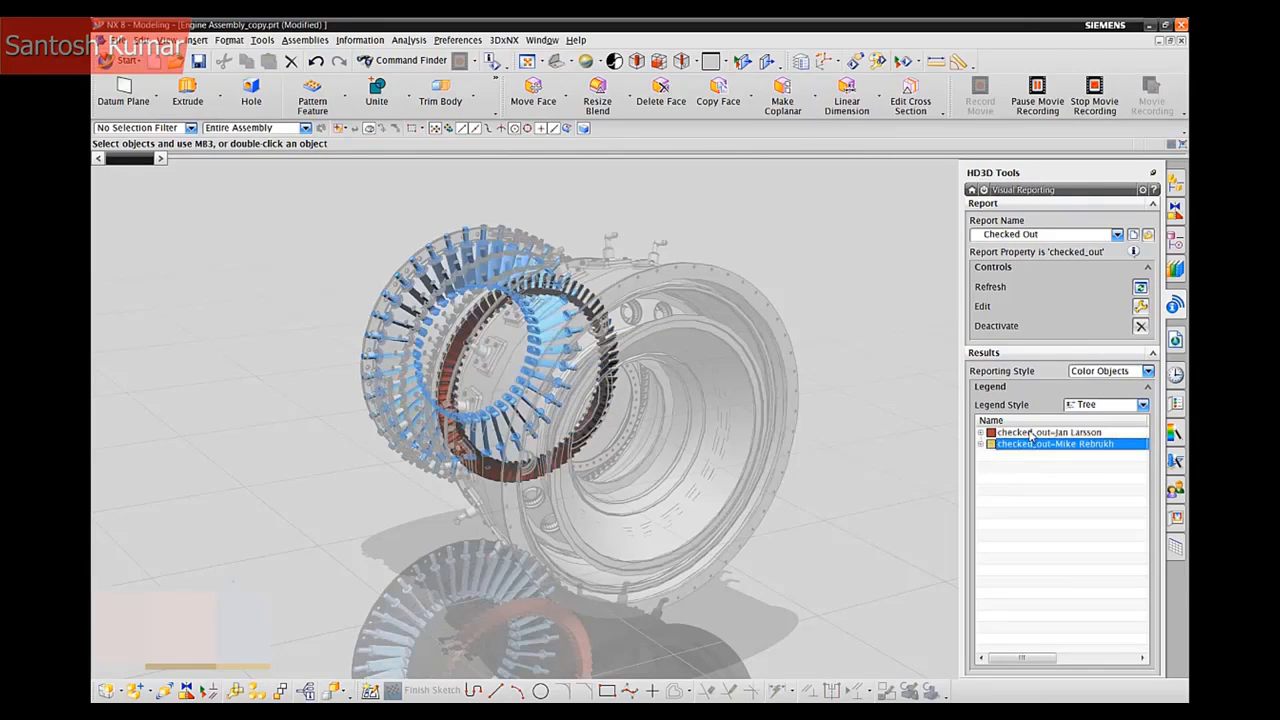
left_click(1031, 433)
Expand and collapse both checkout groups to examine their components, and set the legend style to Tile.
left_click(981, 433)
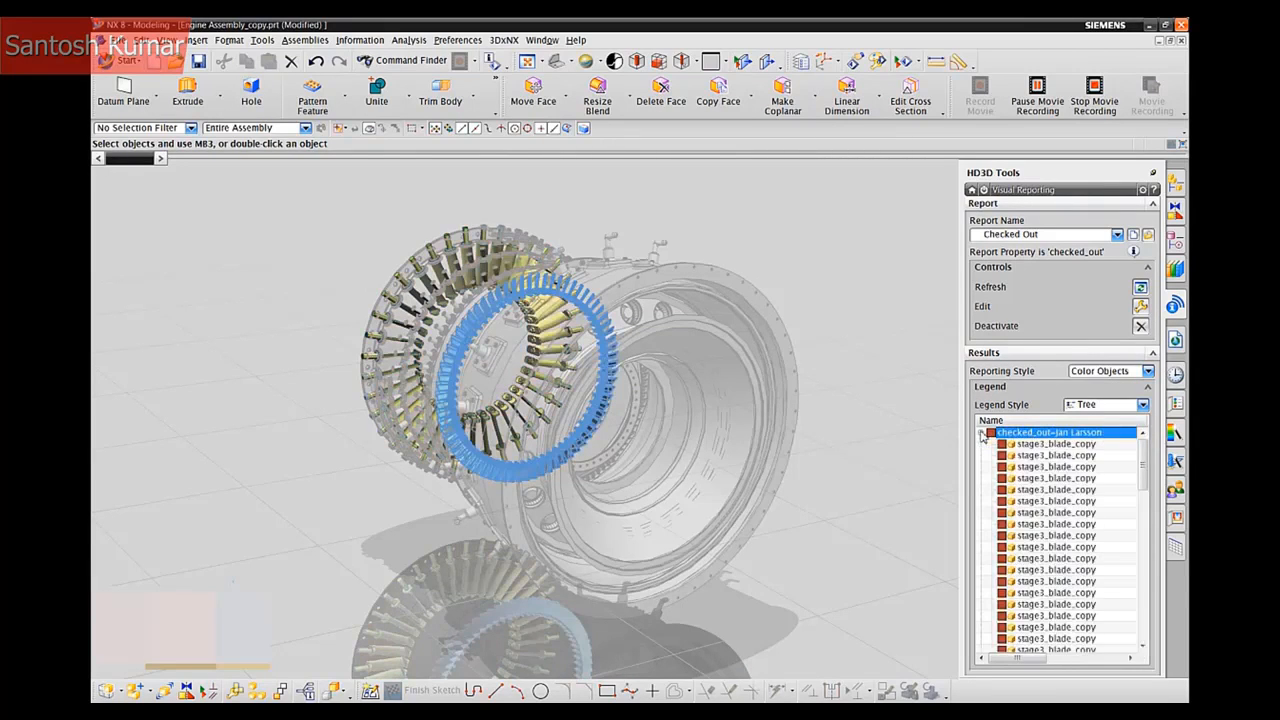
left_click(981, 433)
left_click(981, 444)
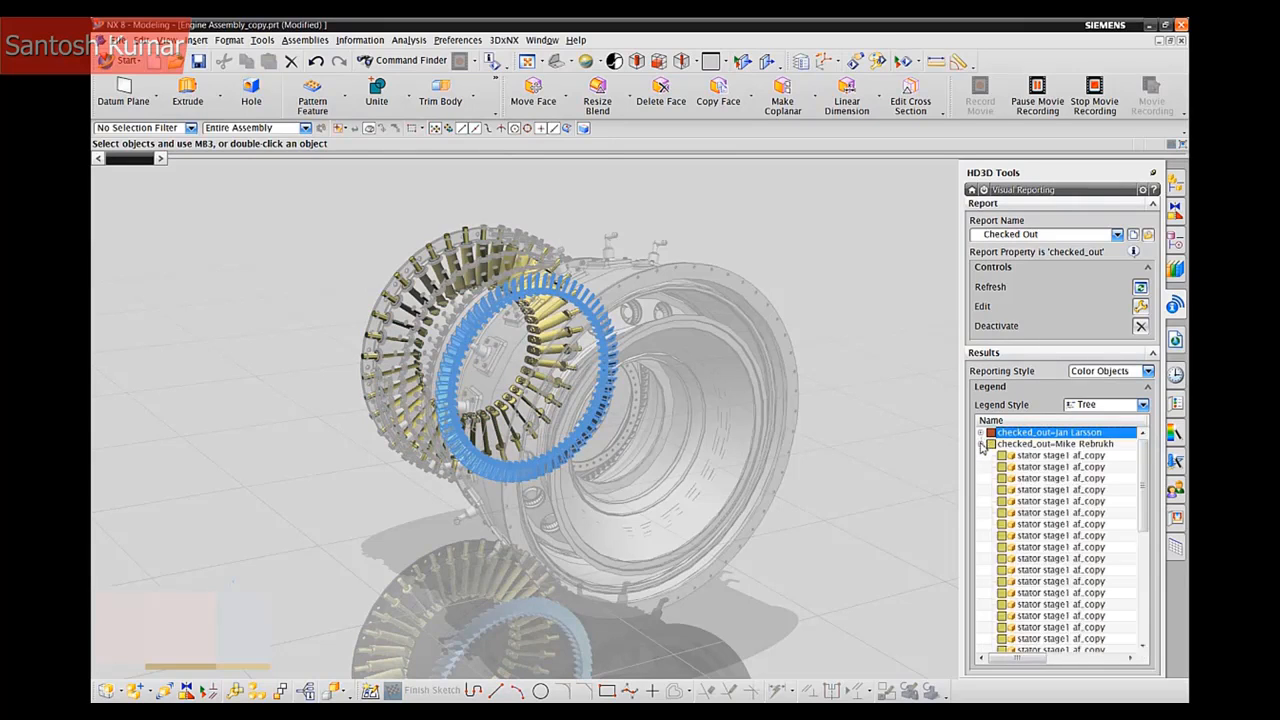
left_click(981, 444)
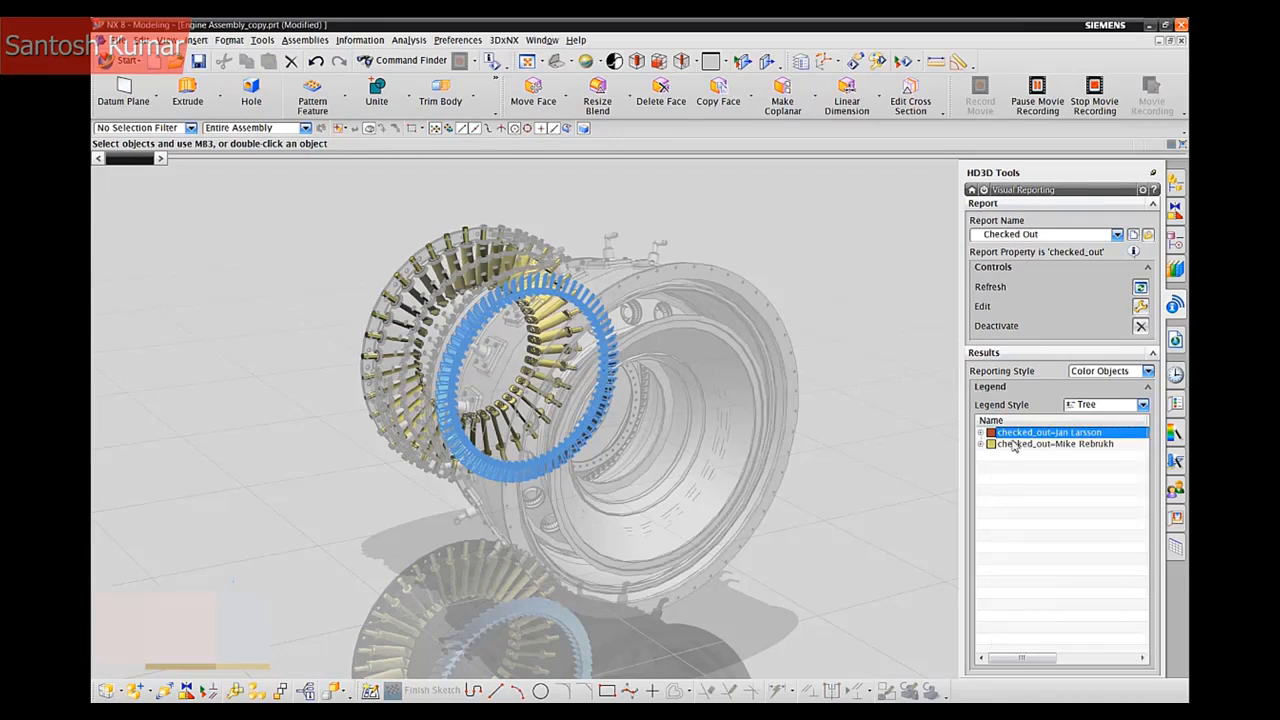
left_click(1090, 404)
left_click(1080, 418)
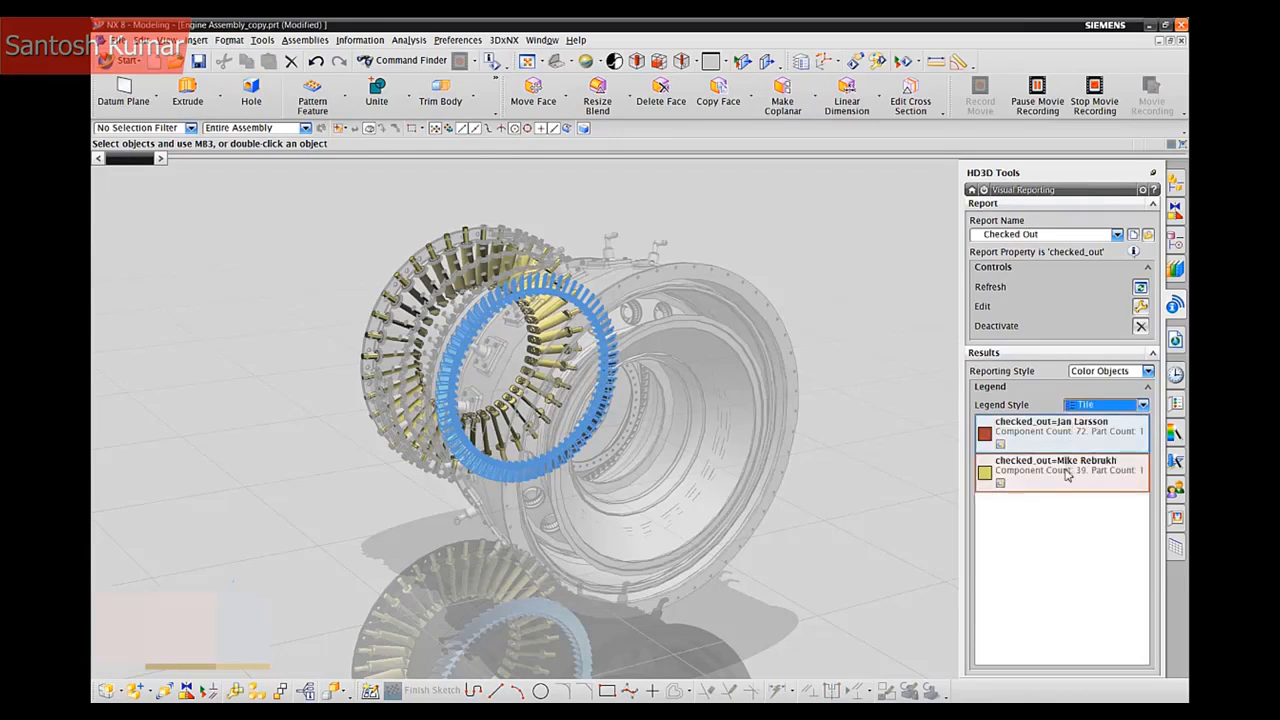
Highlight the second checkout group's components, view the group's information, and close the information window.
left_click(1067, 474)
right_click(1067, 474)
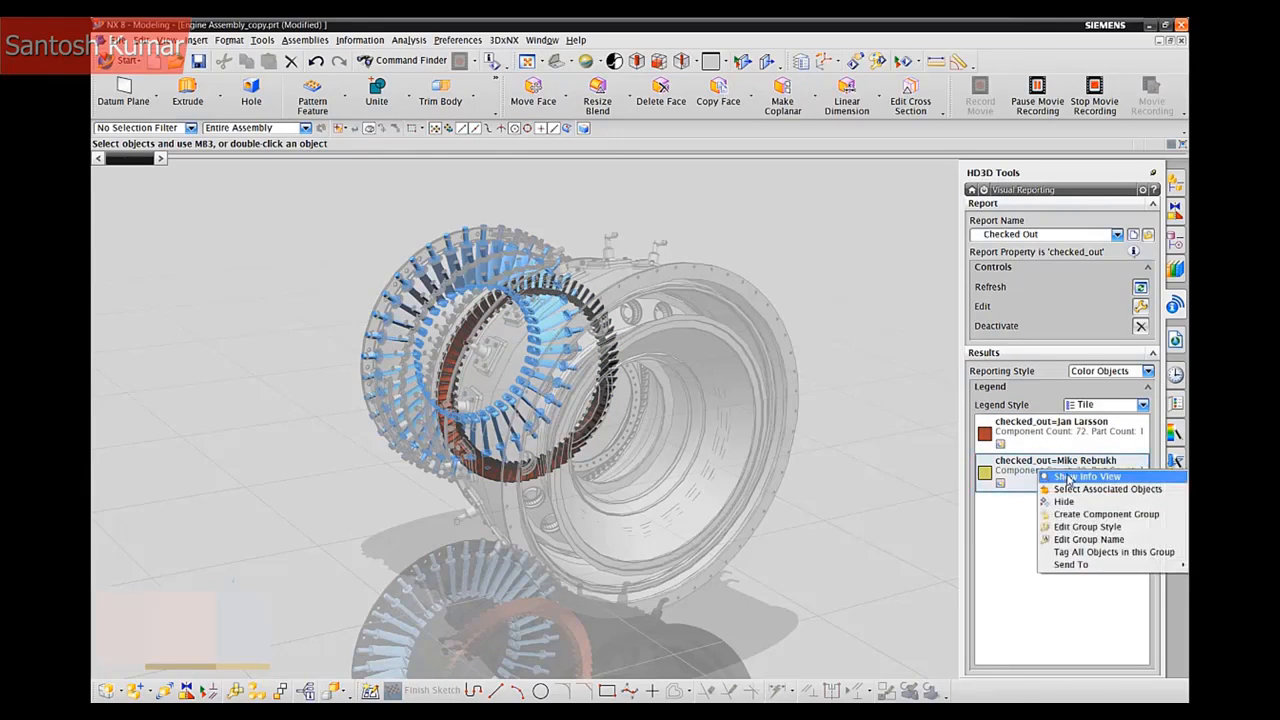
left_click(1068, 477)
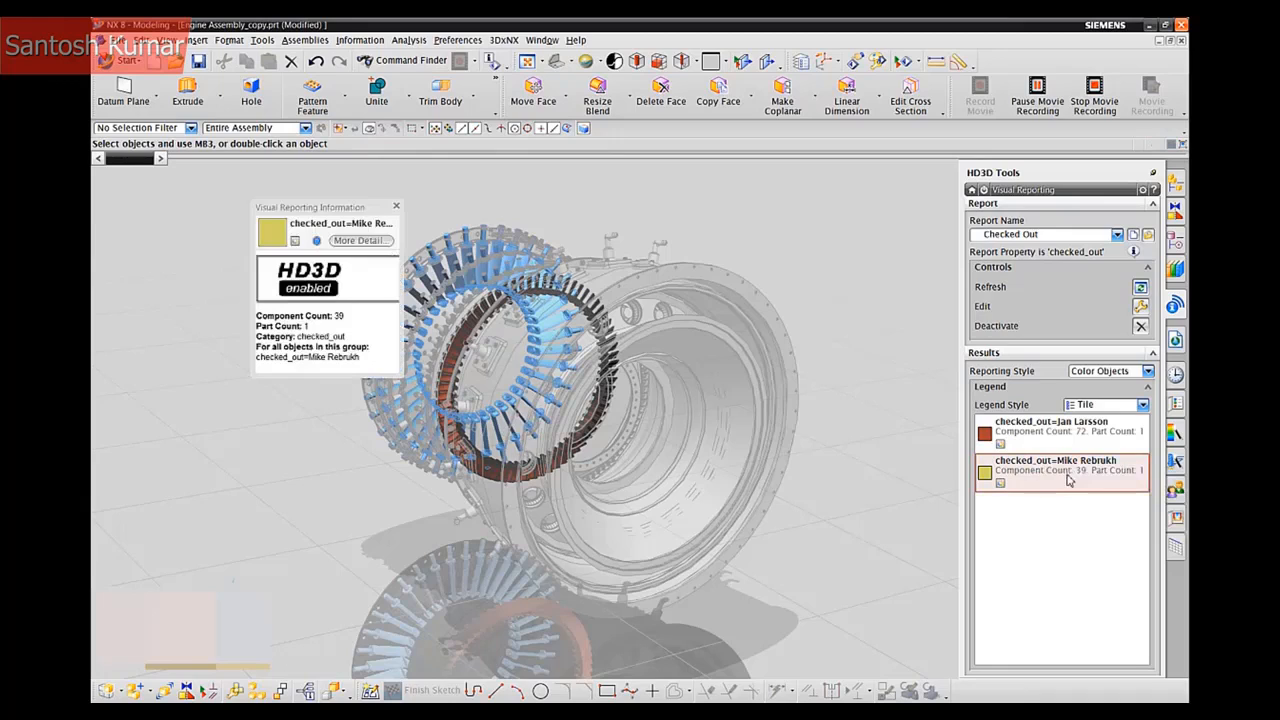
left_click(396, 206)
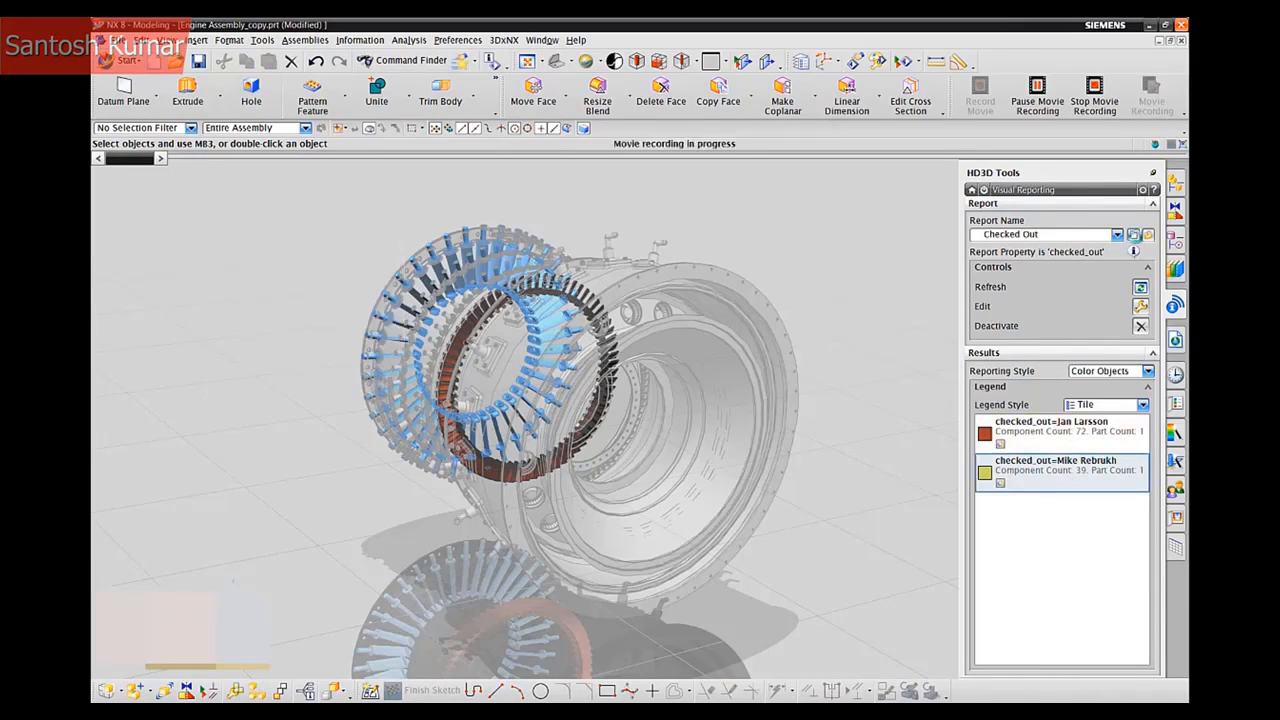
Create a new visual report named "Temp Supplier Status".
left_click(1135, 236)
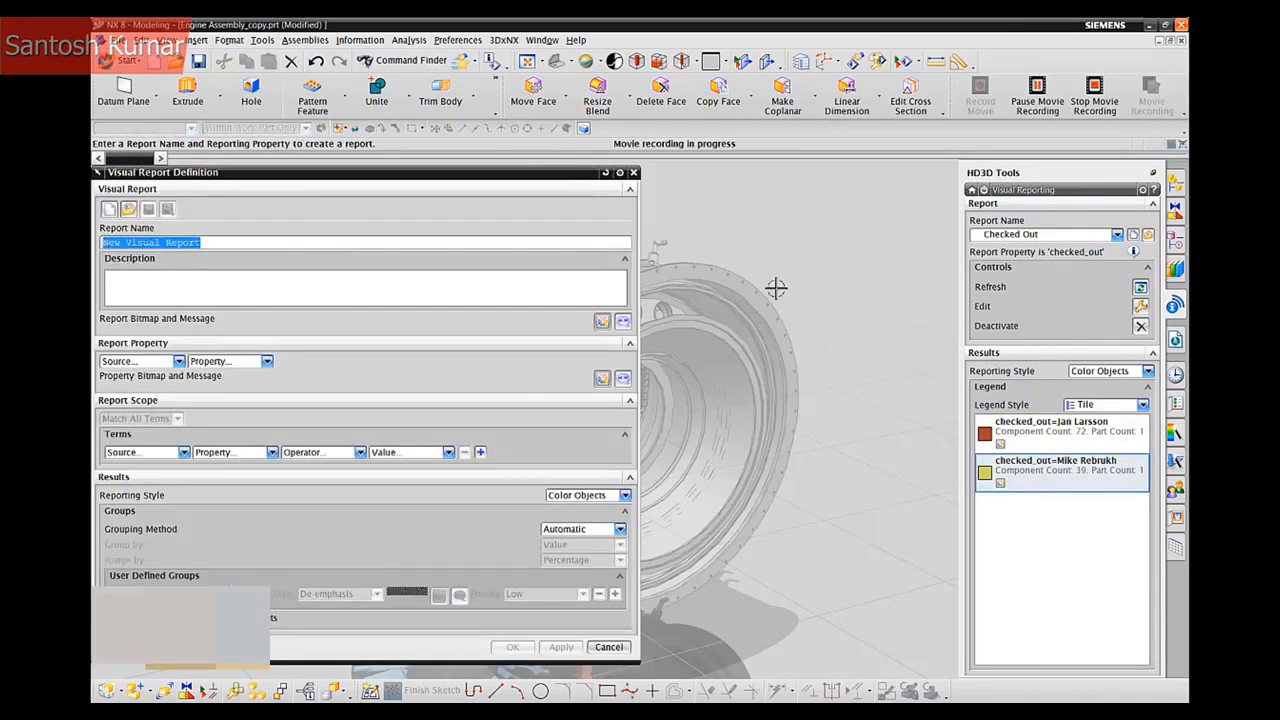
left_click_drag(284, 178, 512, 179)
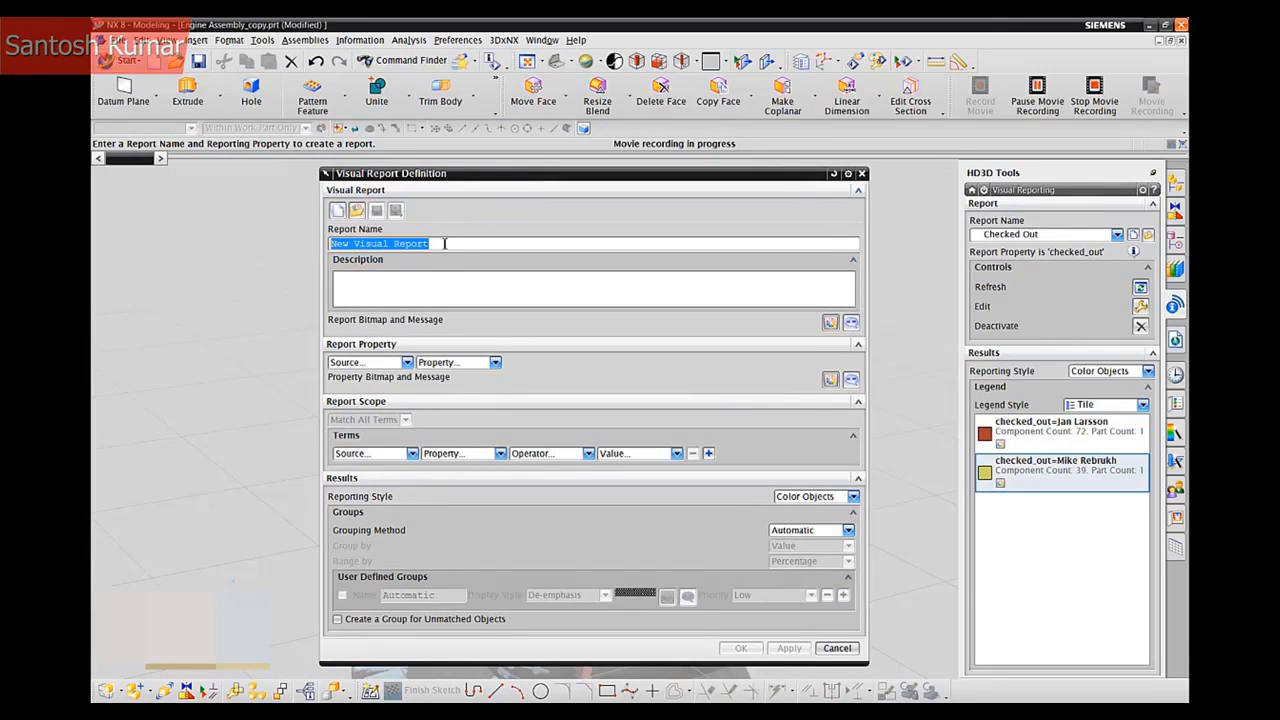
left_click_drag(432, 244, 333, 243)
type("Temp S")
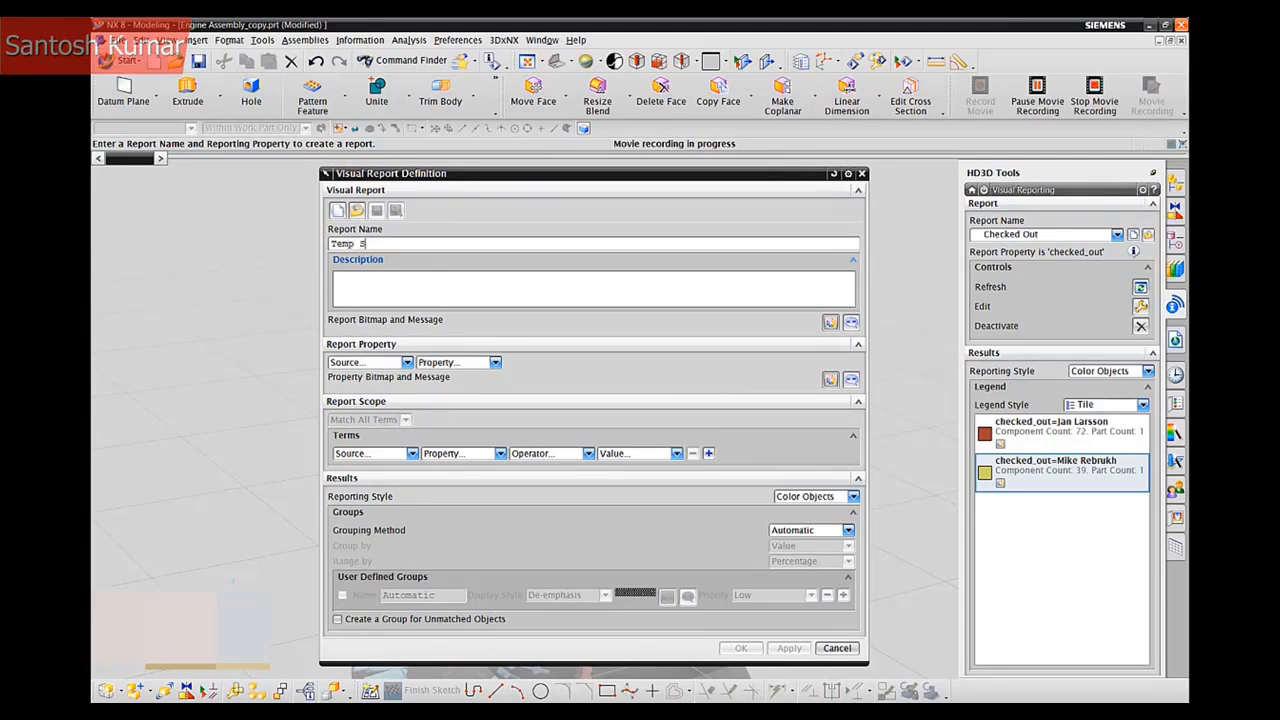
type("upplier Status")
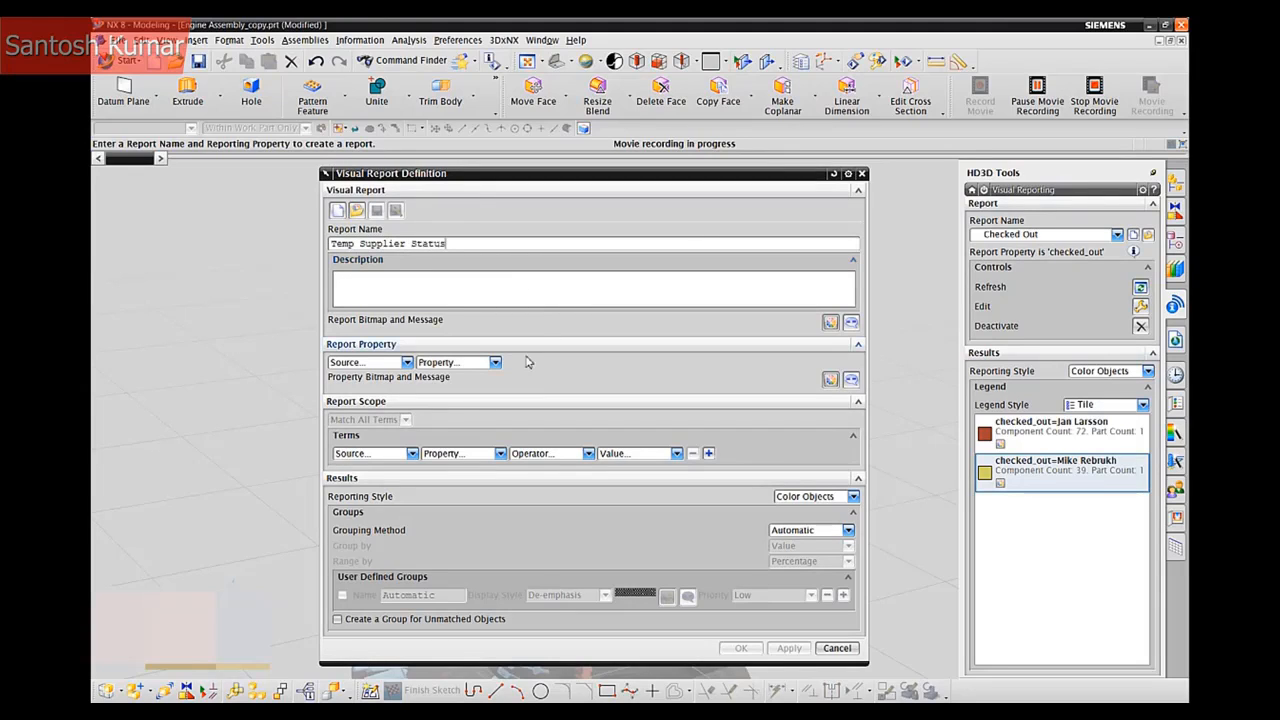
Set the report property to the STATUS attribute, with Part Attribute (Assembly) as its source.
left_click(407, 363)
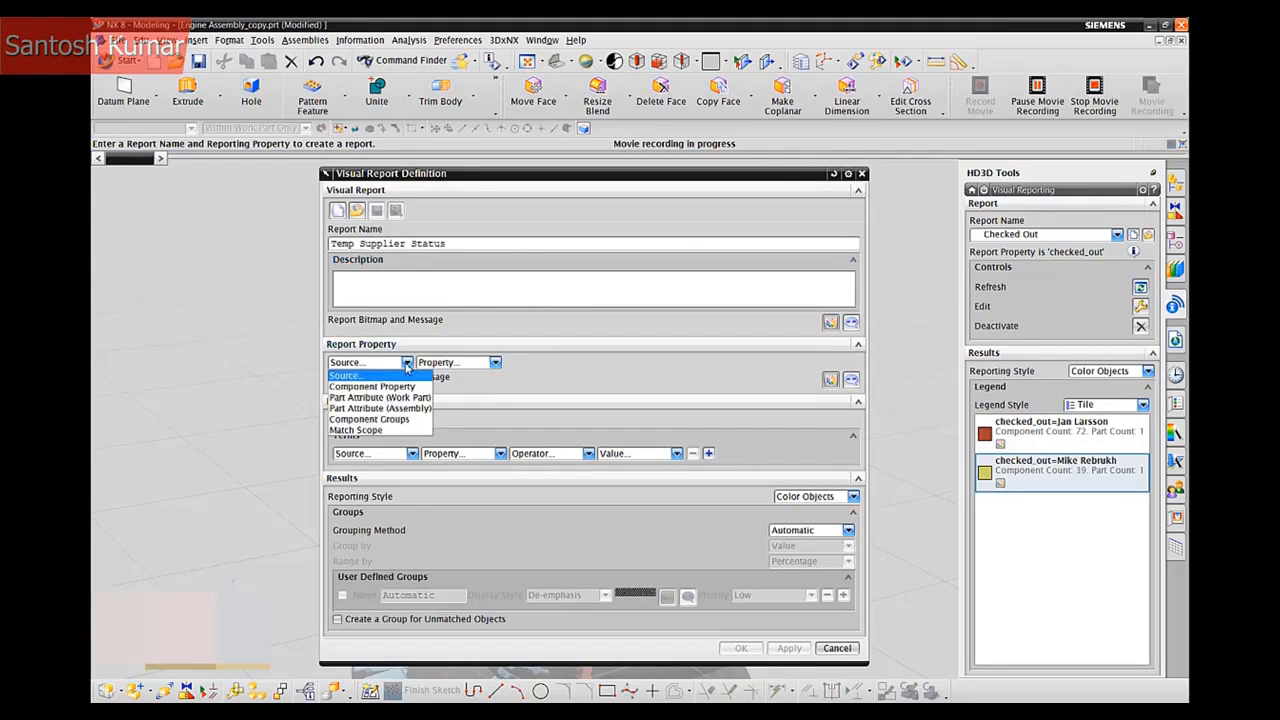
left_click(404, 410)
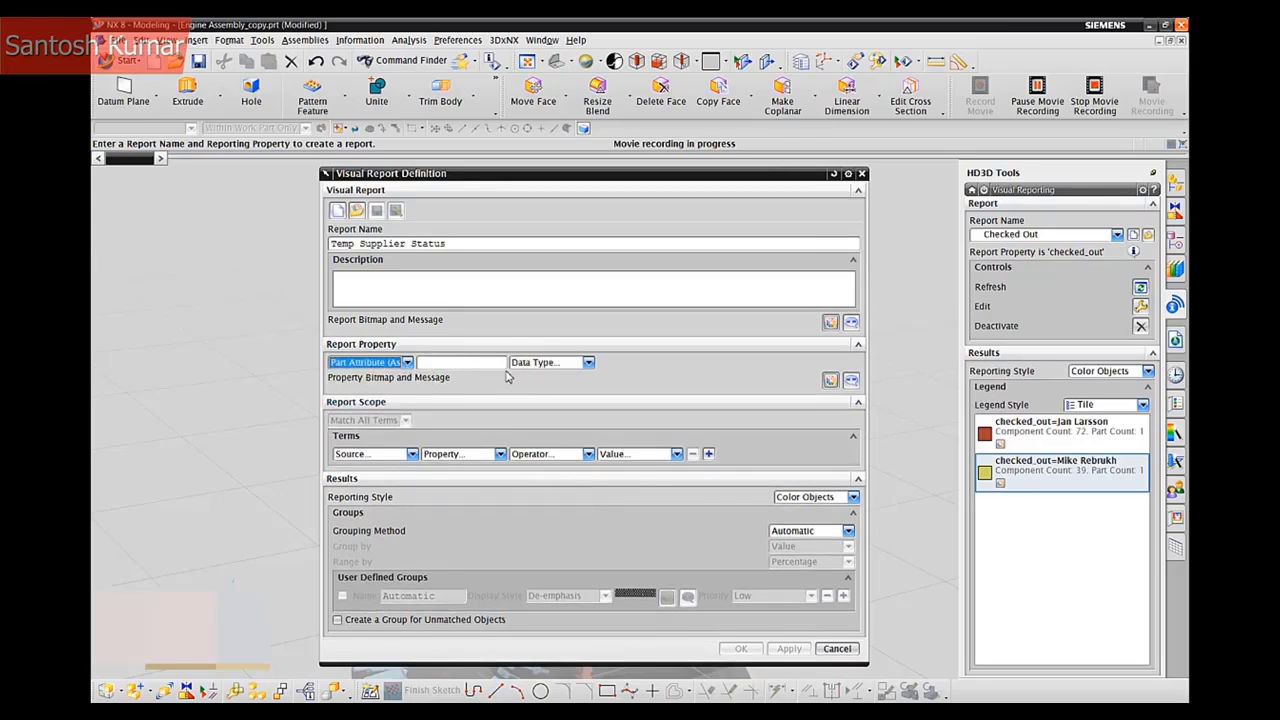
left_click(470, 367)
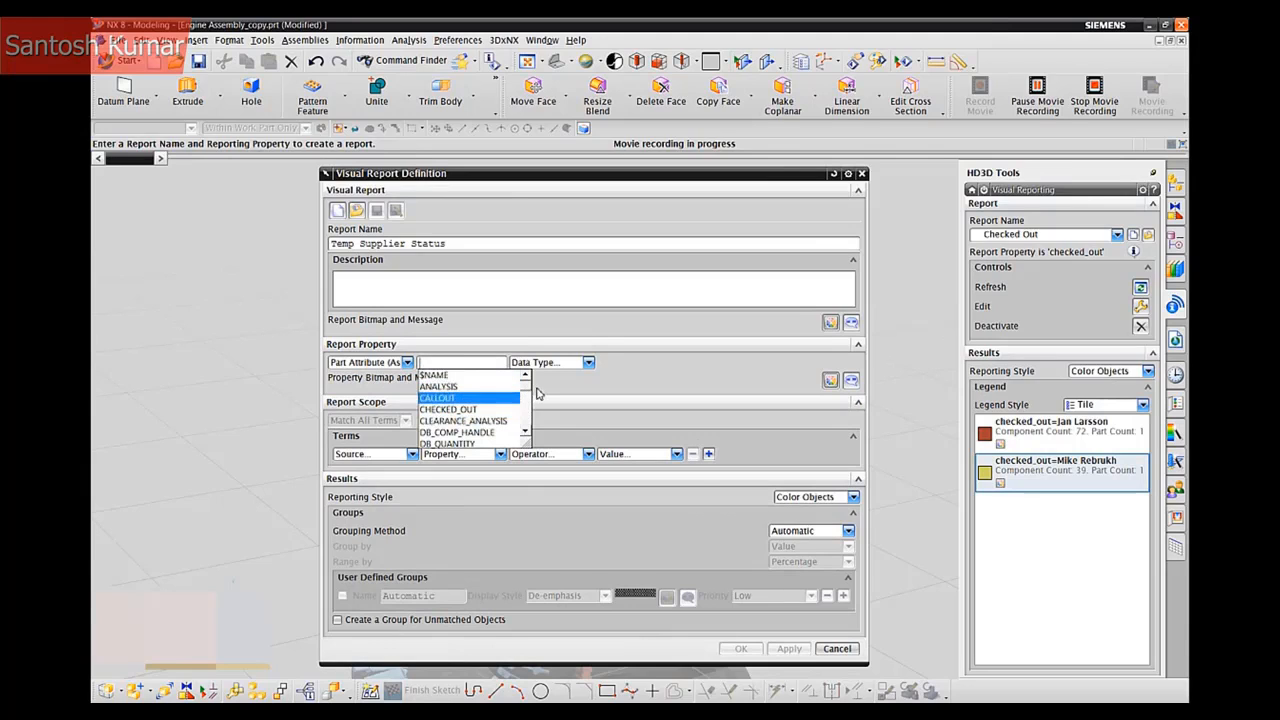
left_click_drag(531, 391, 528, 420)
left_click(490, 433)
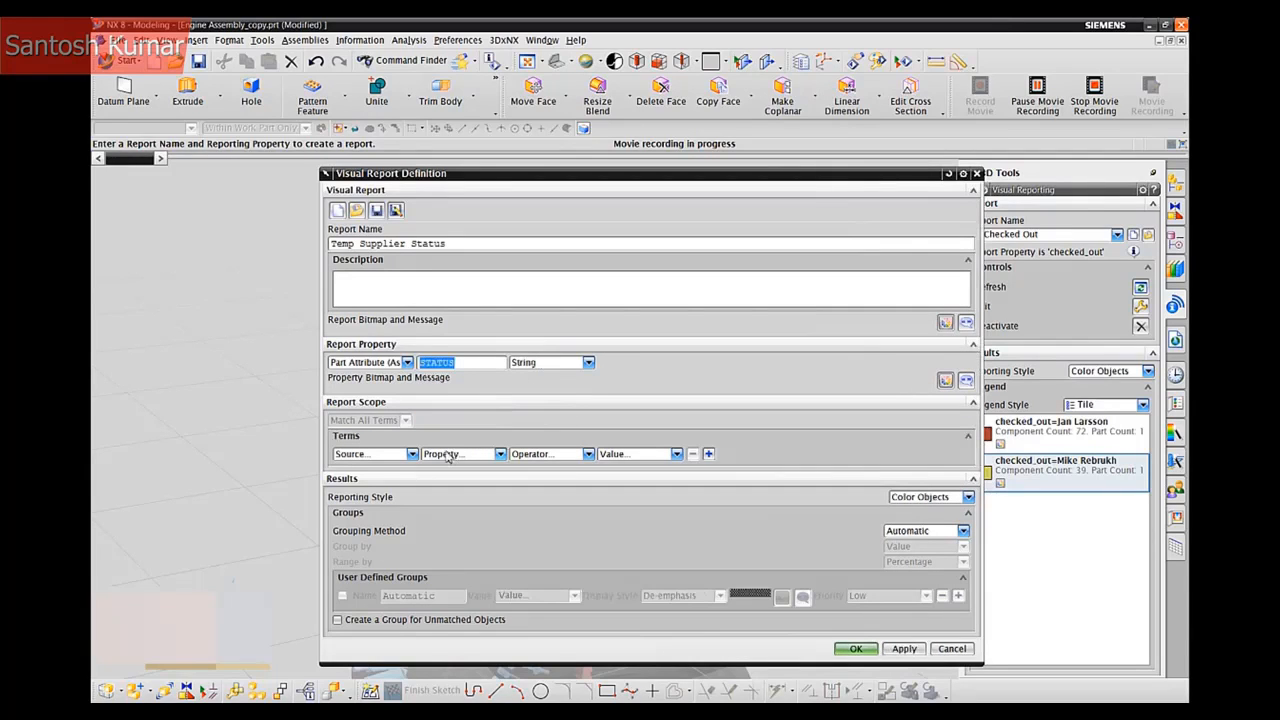
Set the report scope term to the SUPPLIER attribute, with Part Attribute (Assembly) as its source.
left_click(414, 455)
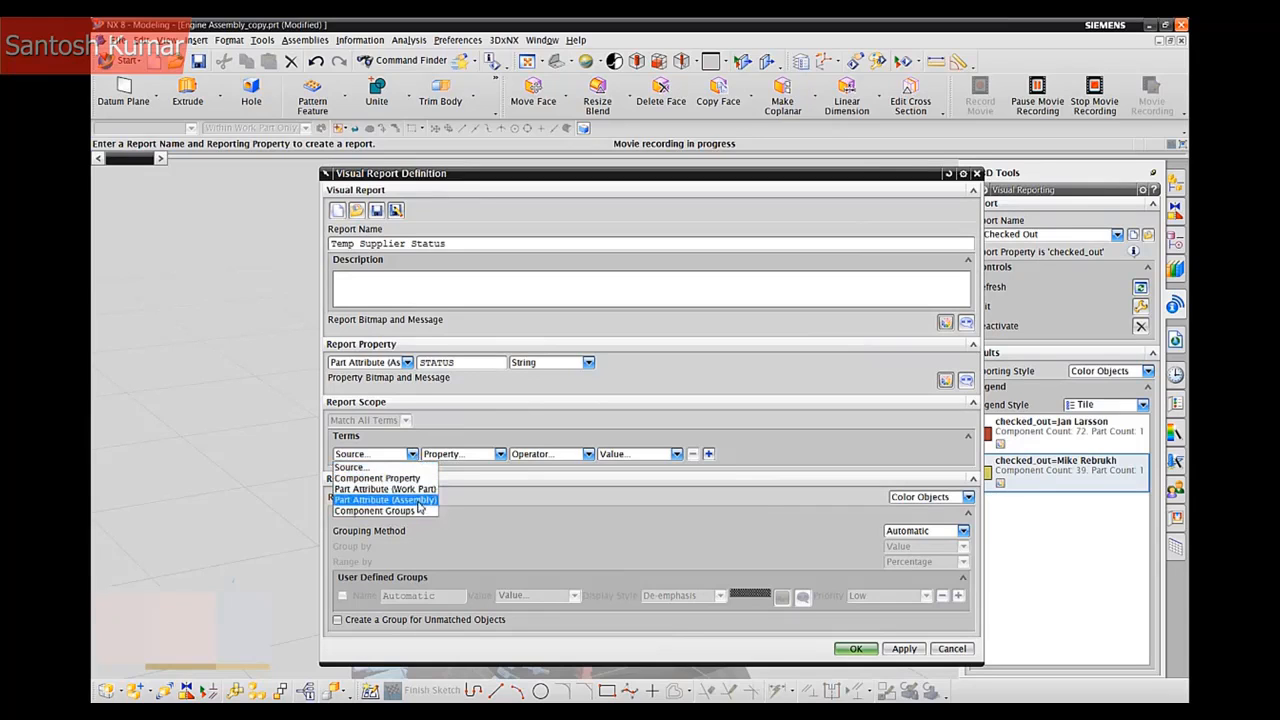
left_click(418, 503)
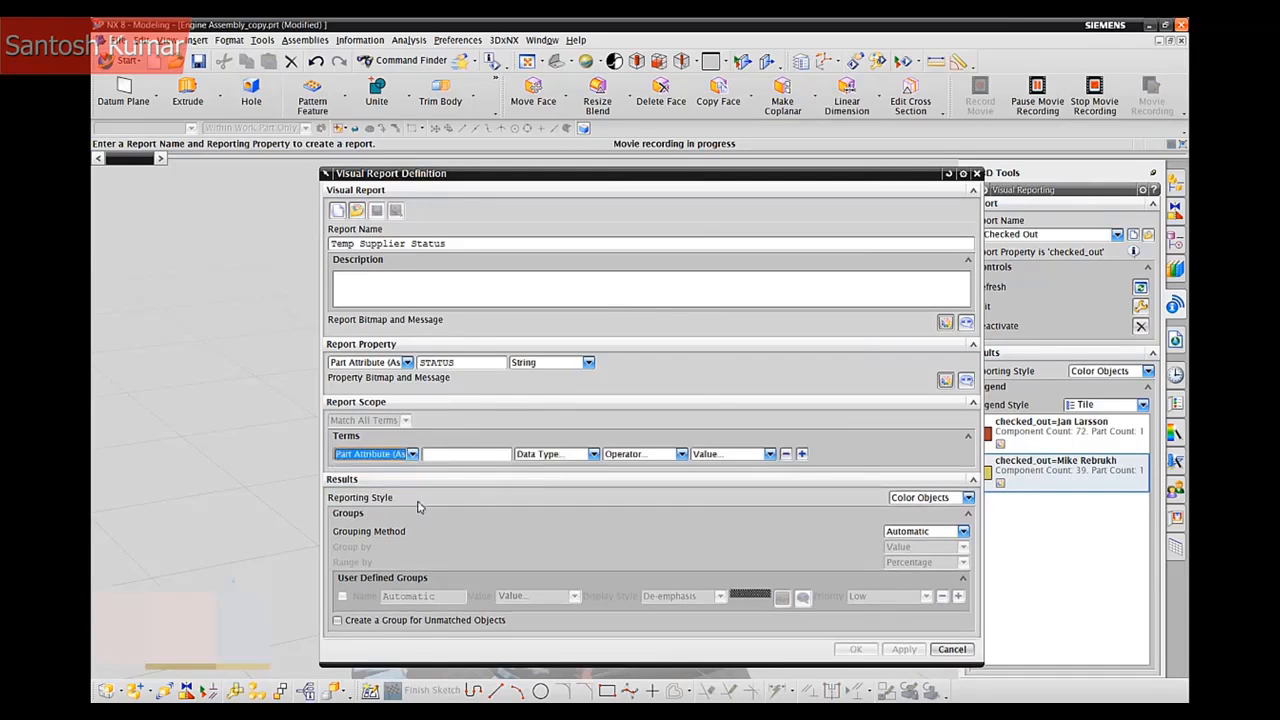
left_click(506, 455)
left_click_drag(529, 477, 528, 516)
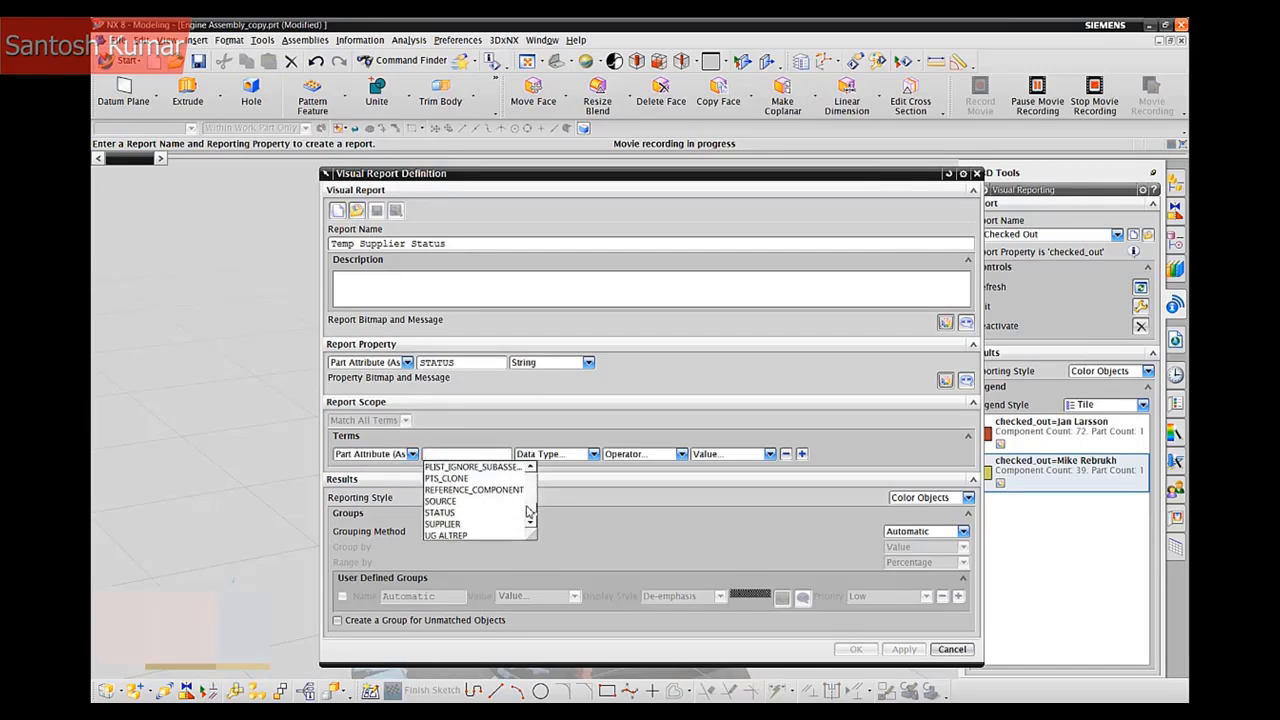
left_click(500, 525)
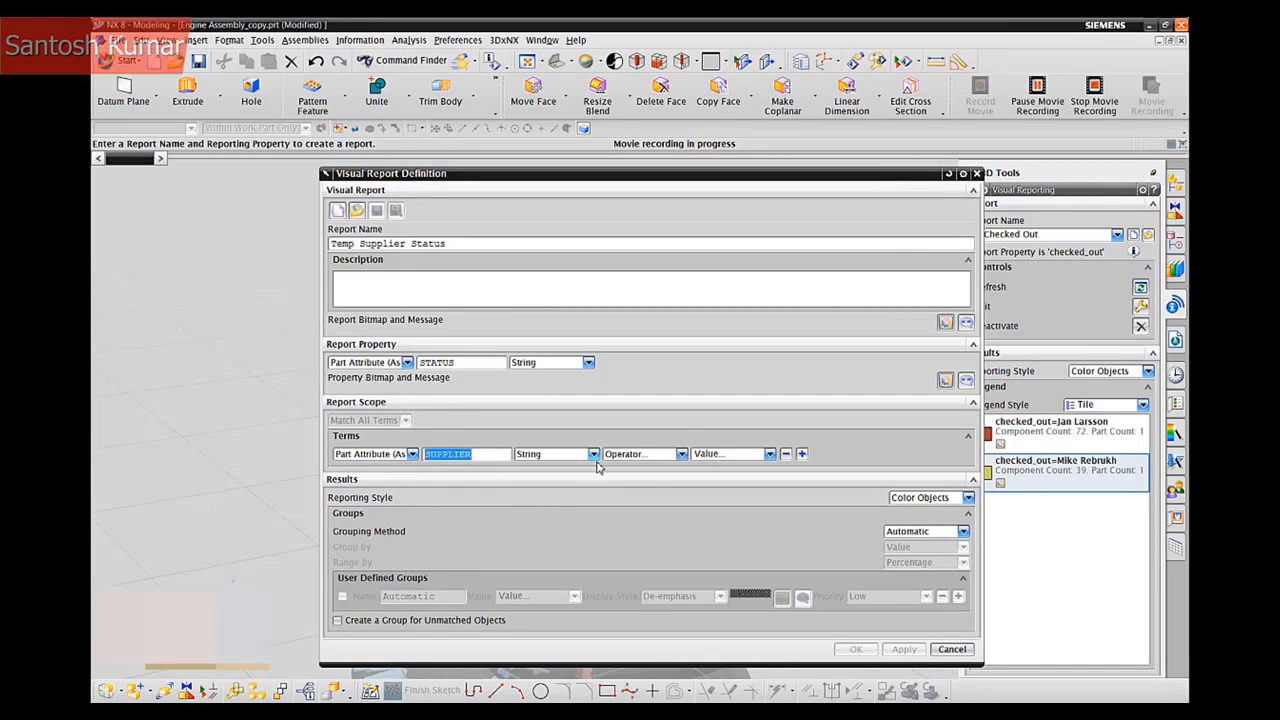
Set the SUPPLIER term to Contains with a User Specified value, and accept the report definition without saving it to disk.
left_click(681, 456)
left_click(630, 502)
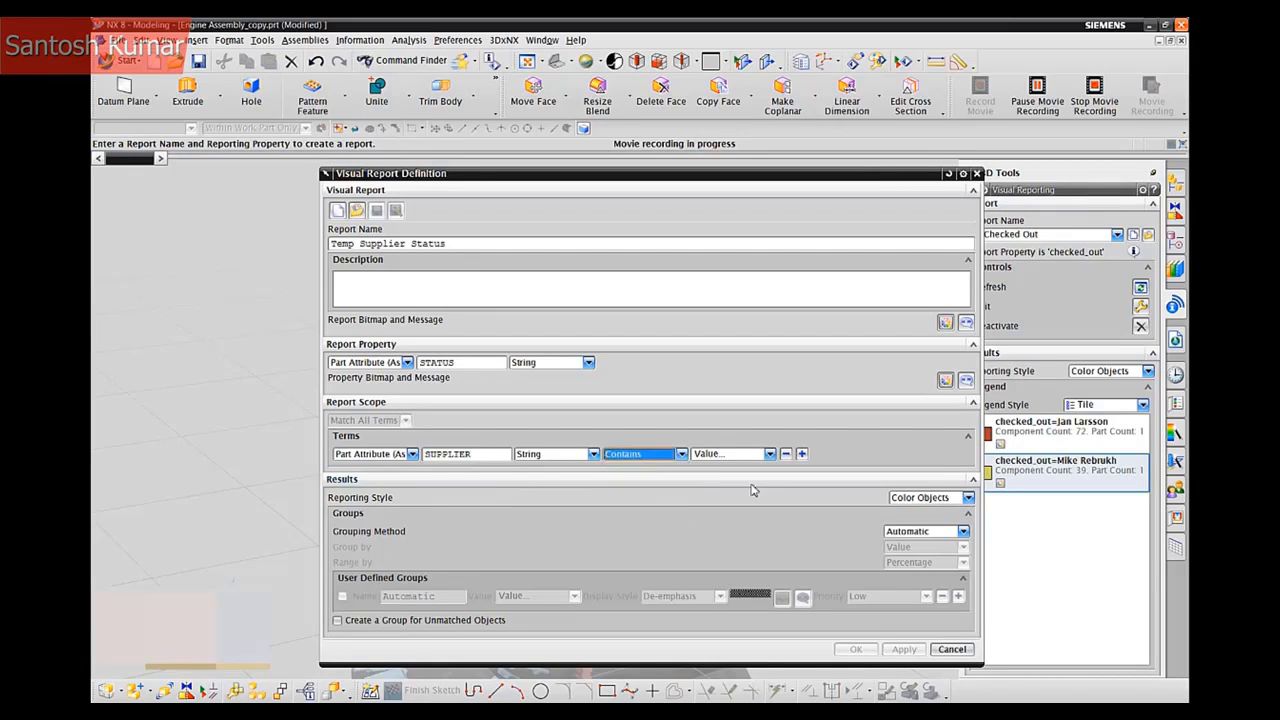
left_click(769, 455)
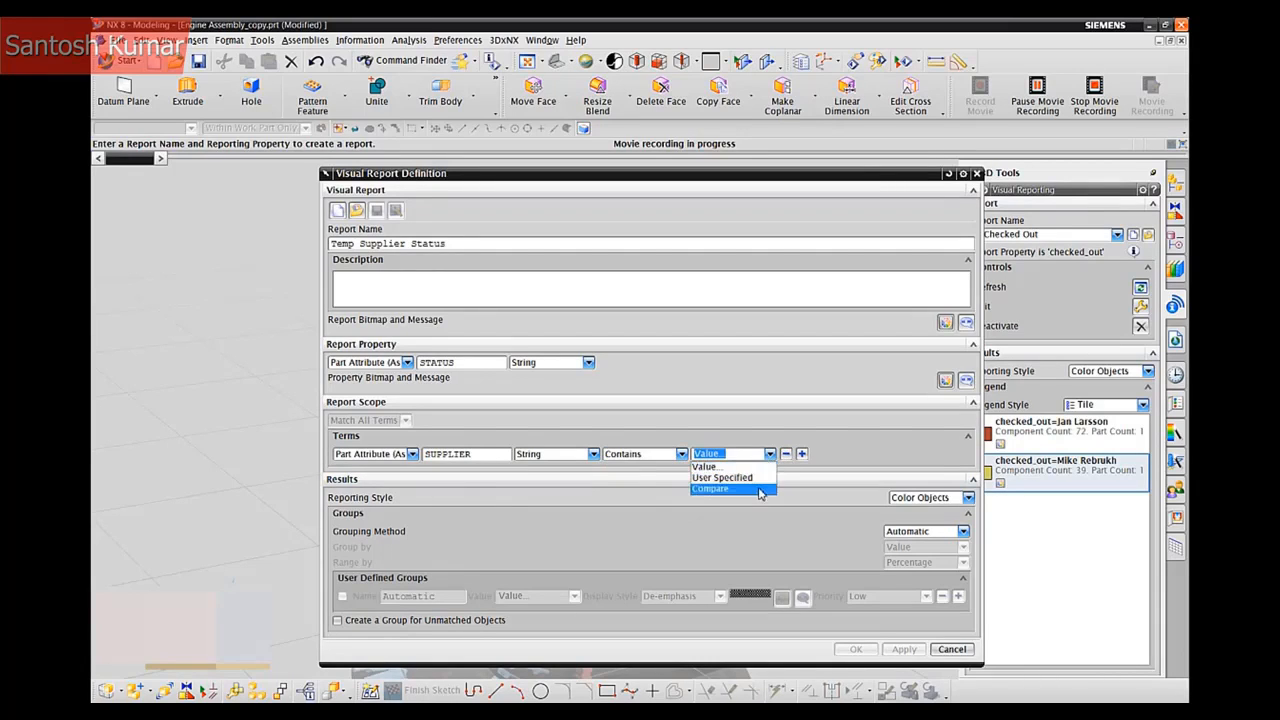
left_click(757, 481)
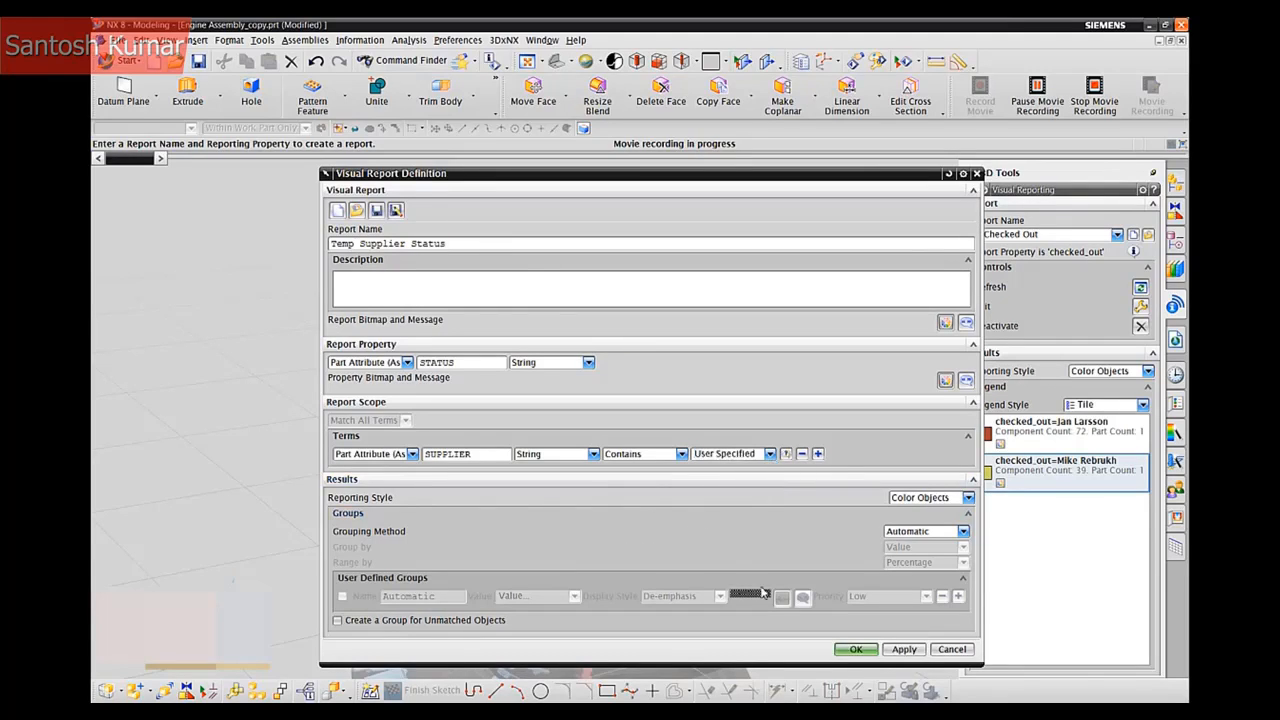
left_click(853, 650)
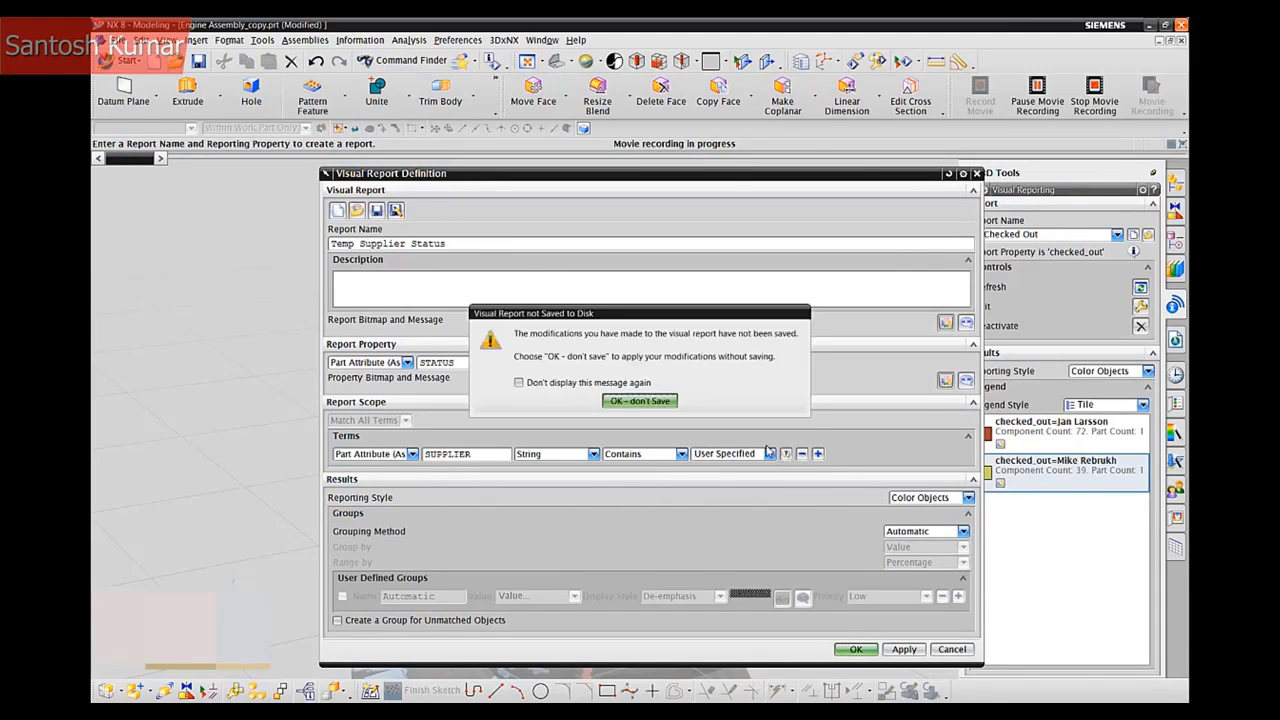
left_click(668, 402)
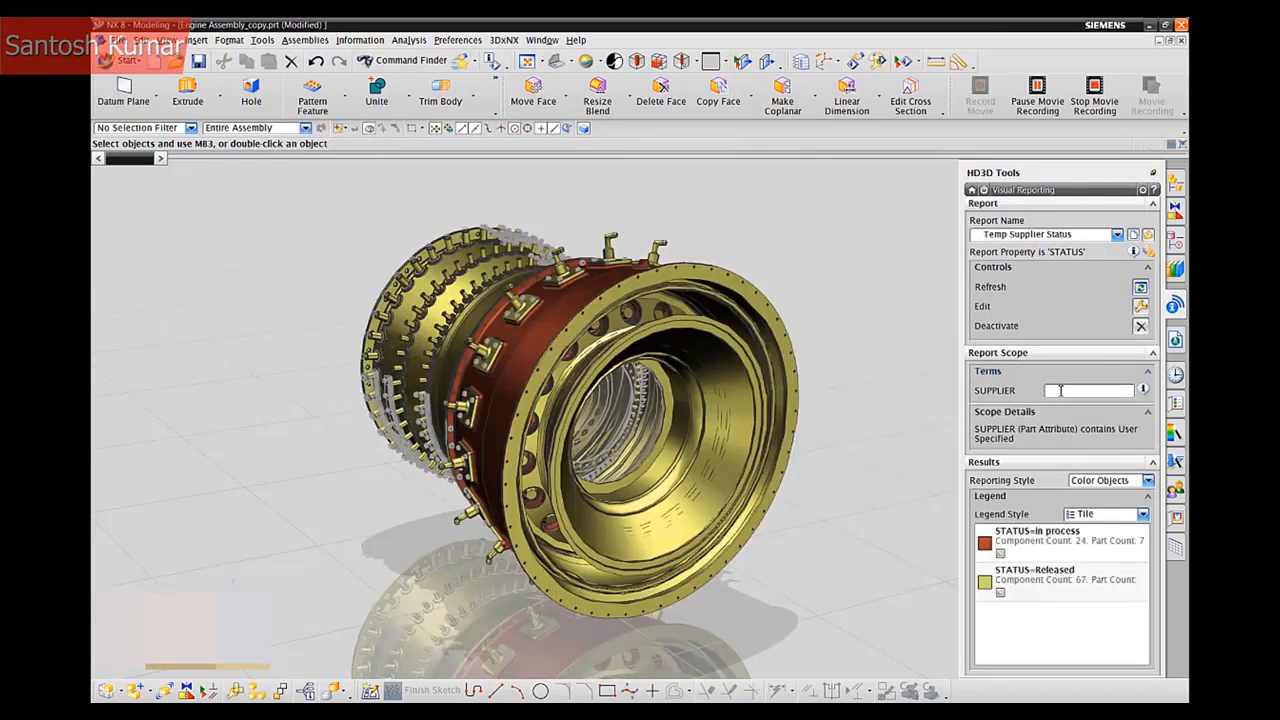
Limit the report scope to the supplier In House, refresh the report, and highlight the components of its status groups.
left_click(1057, 391)
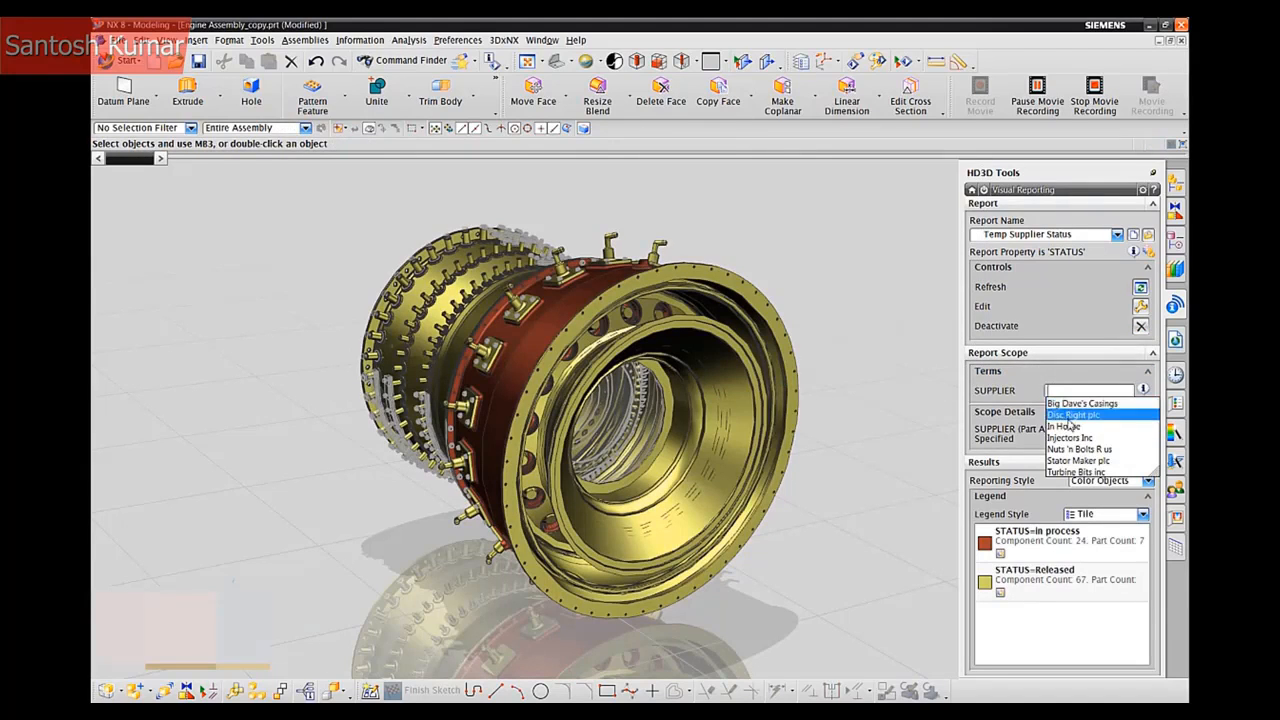
left_click(1066, 427)
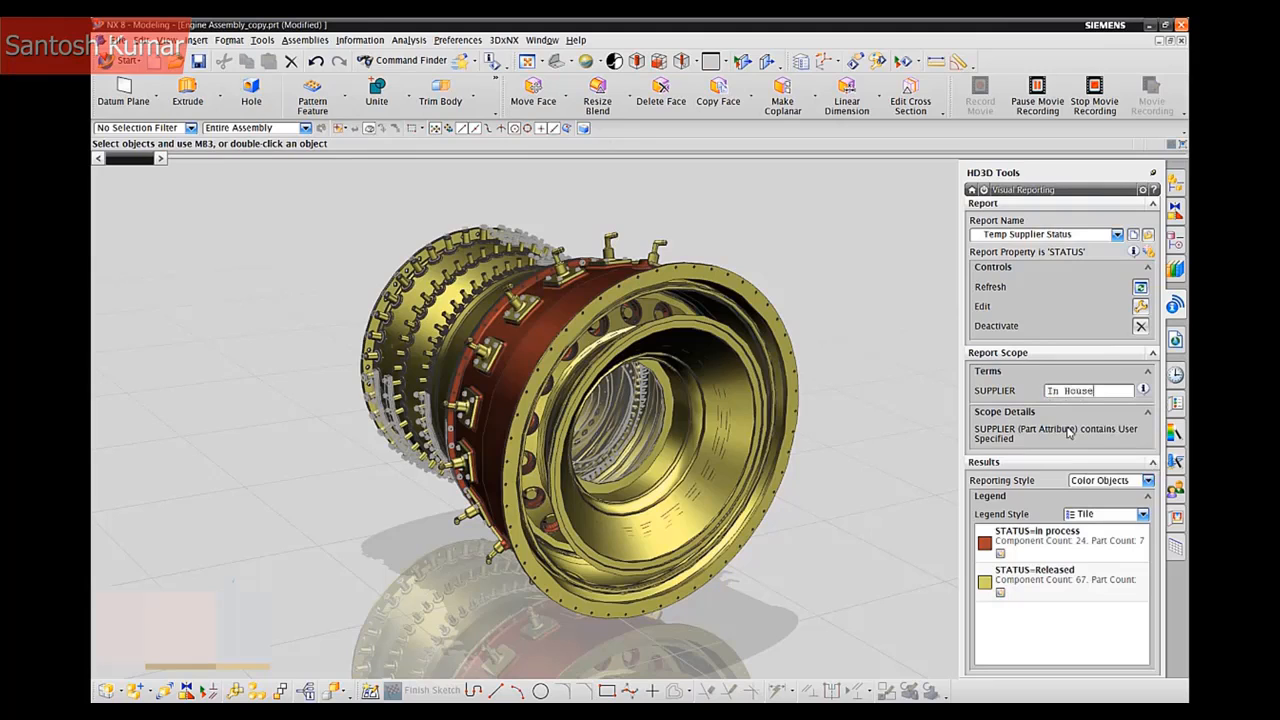
left_click(1140, 287)
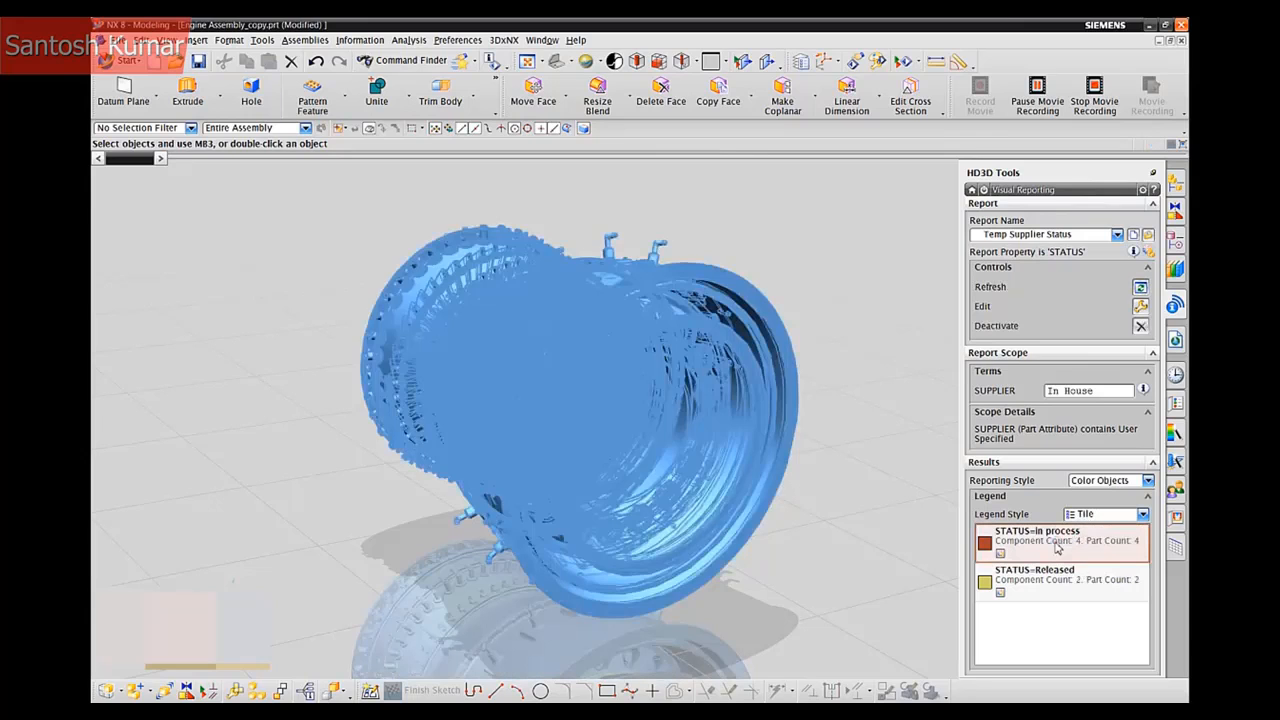
mouse_move(1066, 584)
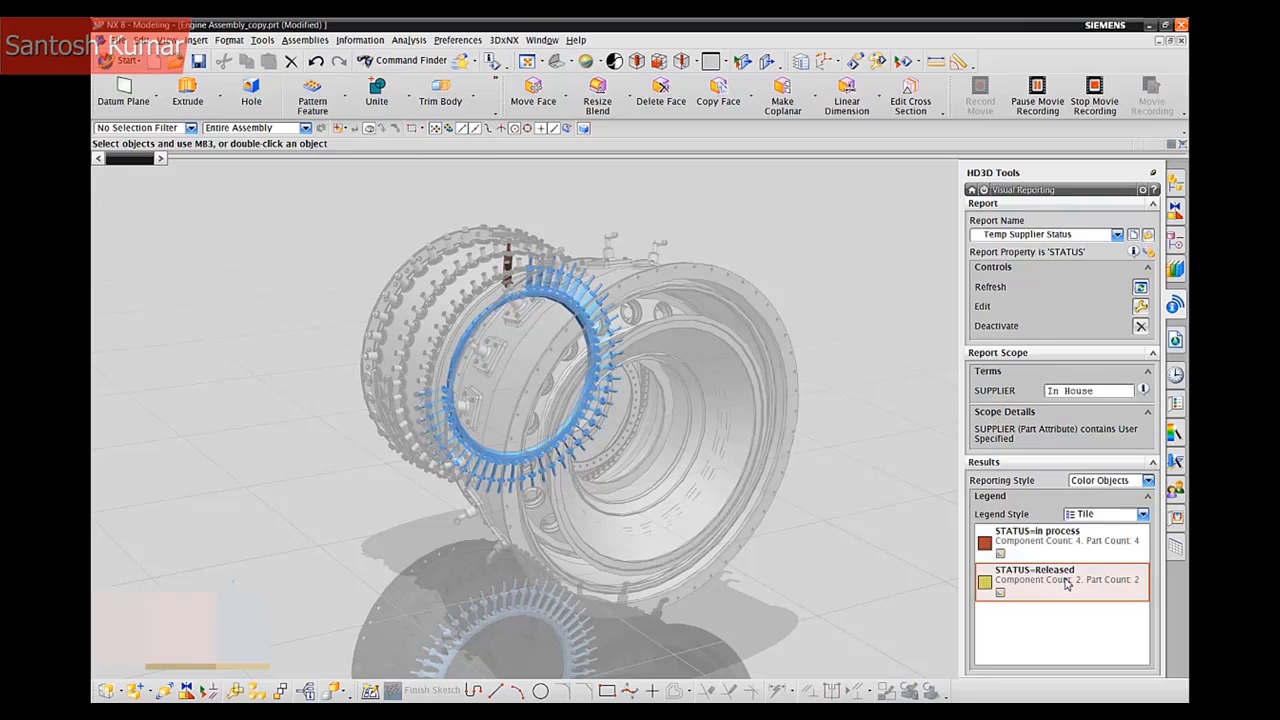
Set the reporting style to Color and Tag Objects and the legend style to Tree, and expand the in-process status group.
left_click(1130, 481)
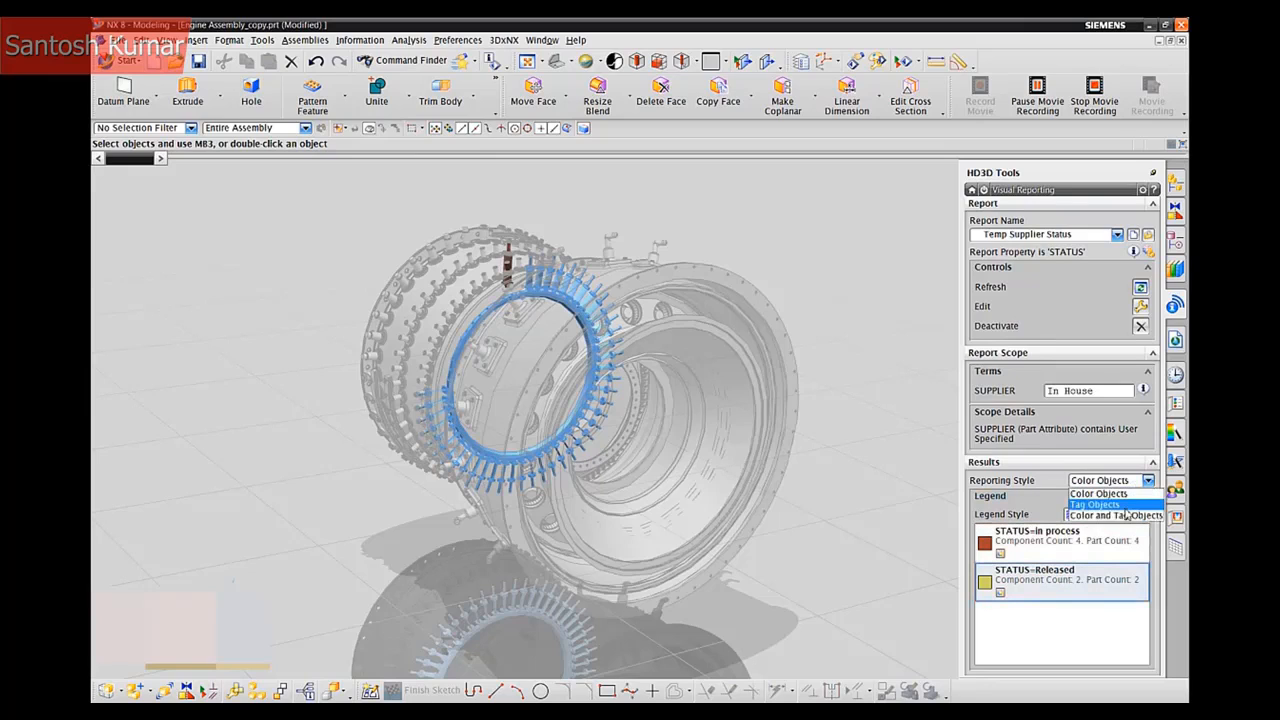
left_click(1126, 515)
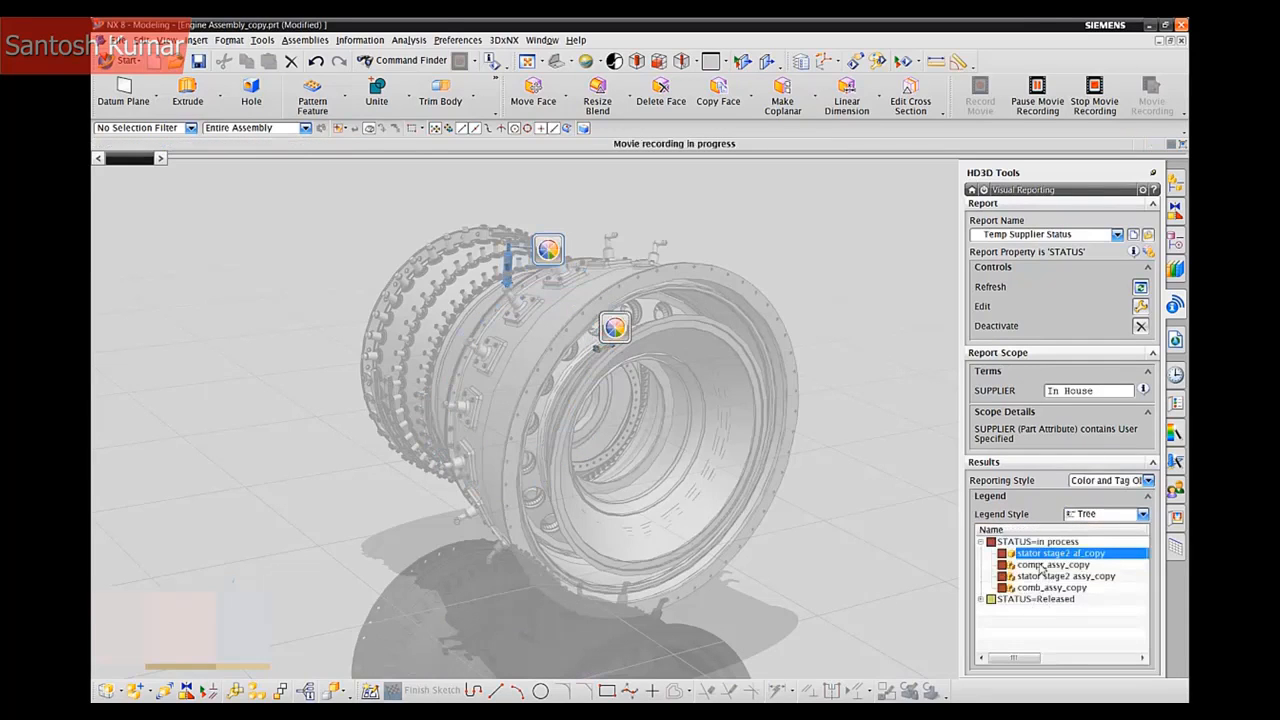
Make stator stage2 af_copy the displayed part to inspect it, and return to Engine Assembly_copy.
right_click(1036, 558)
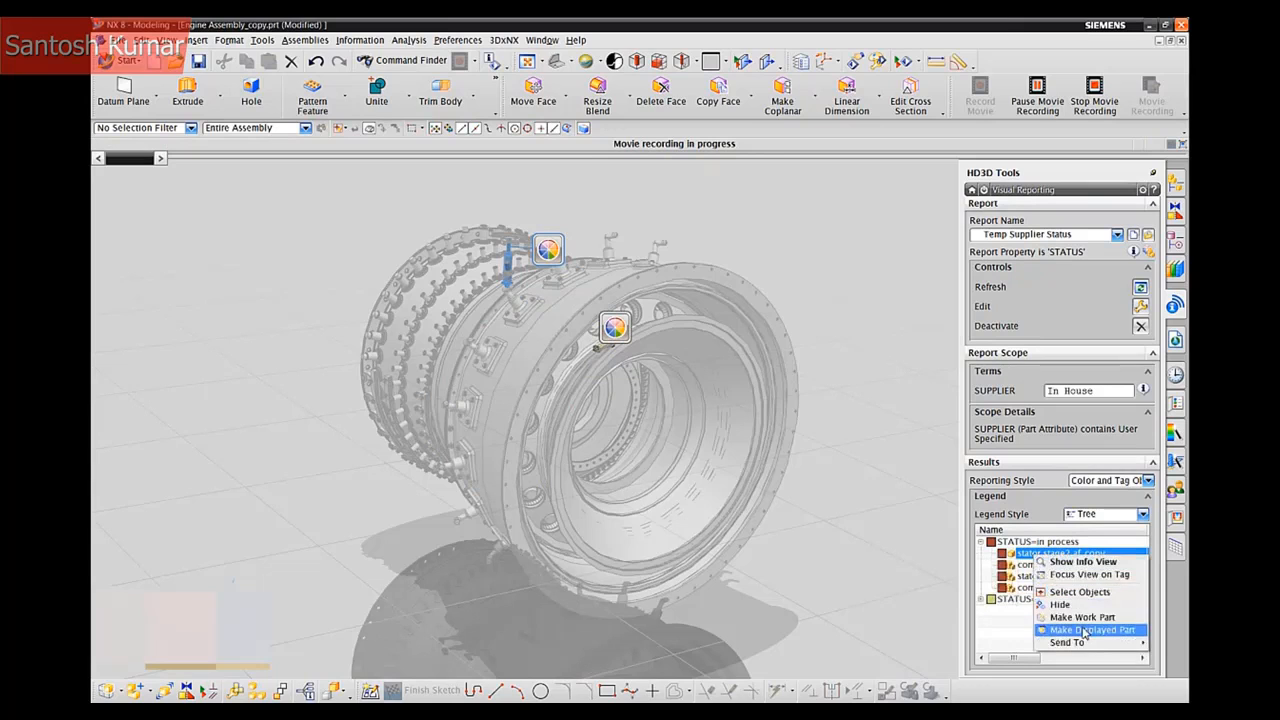
left_click(1083, 619)
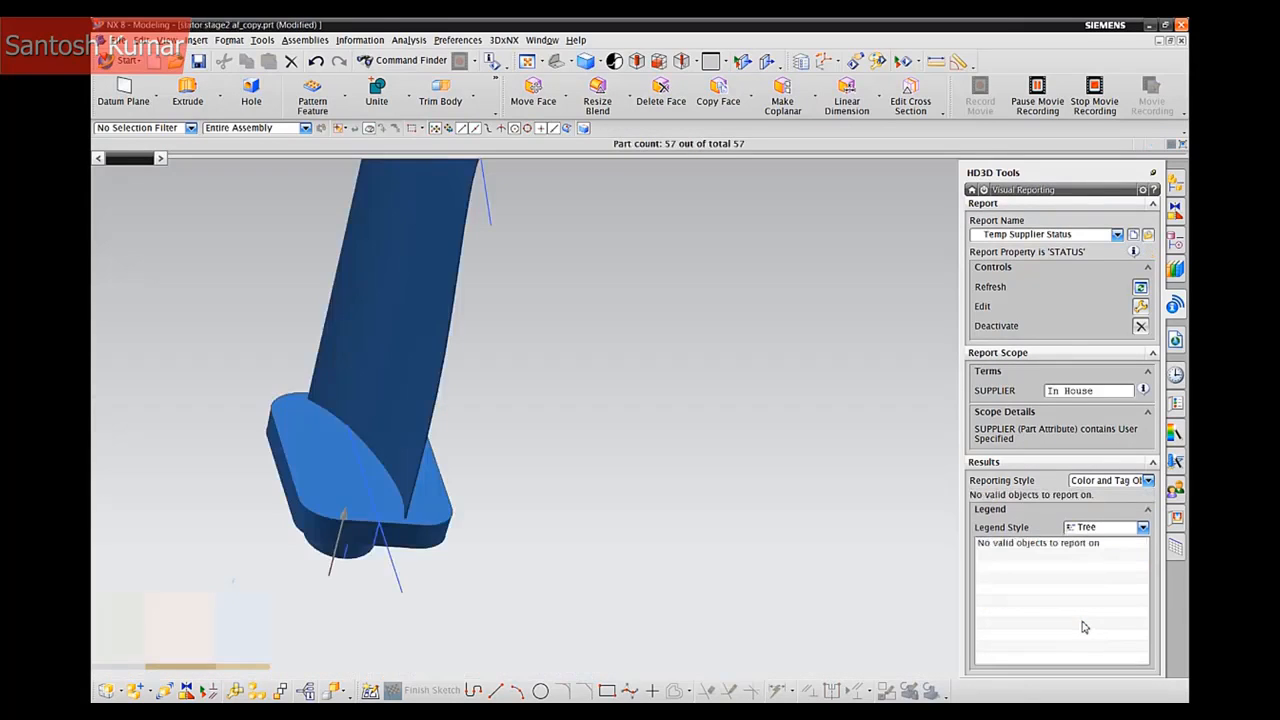
key("ctrl+f")
key("Home")
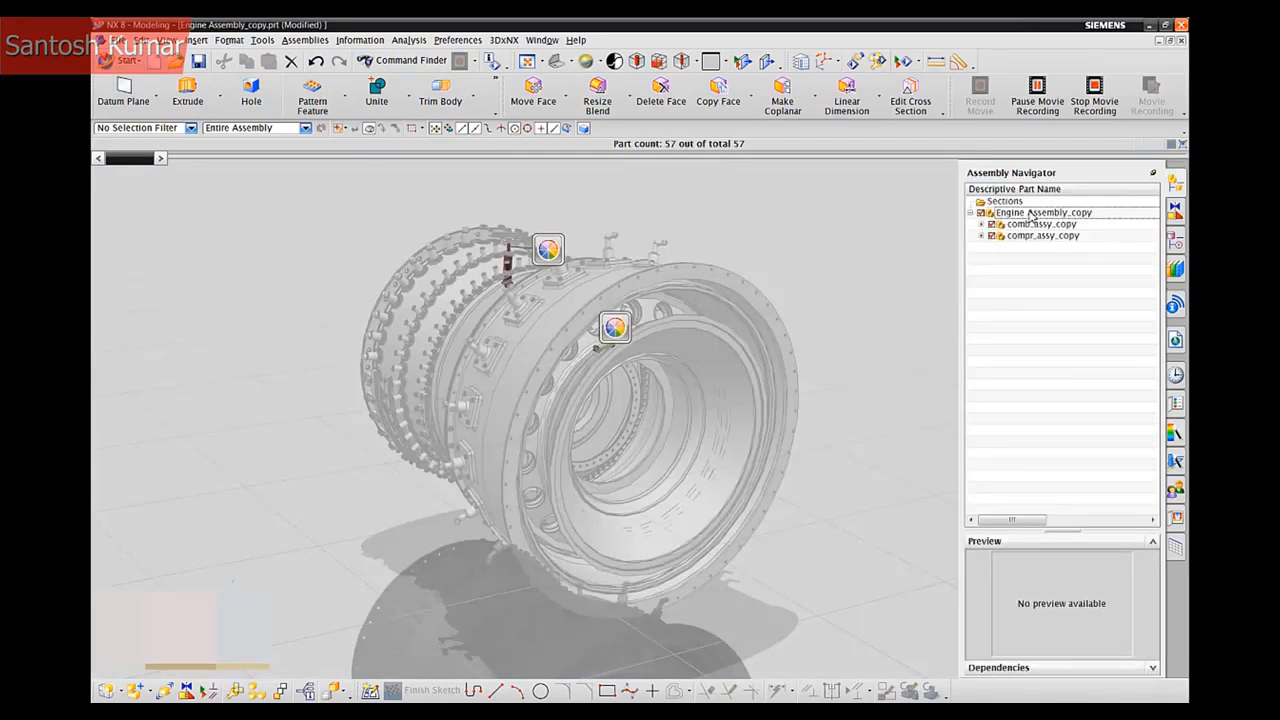
Show the detailed report information for the tagged stator stage2 af_copy component, and move its window lower to uncover the tags.
right_click(563, 238)
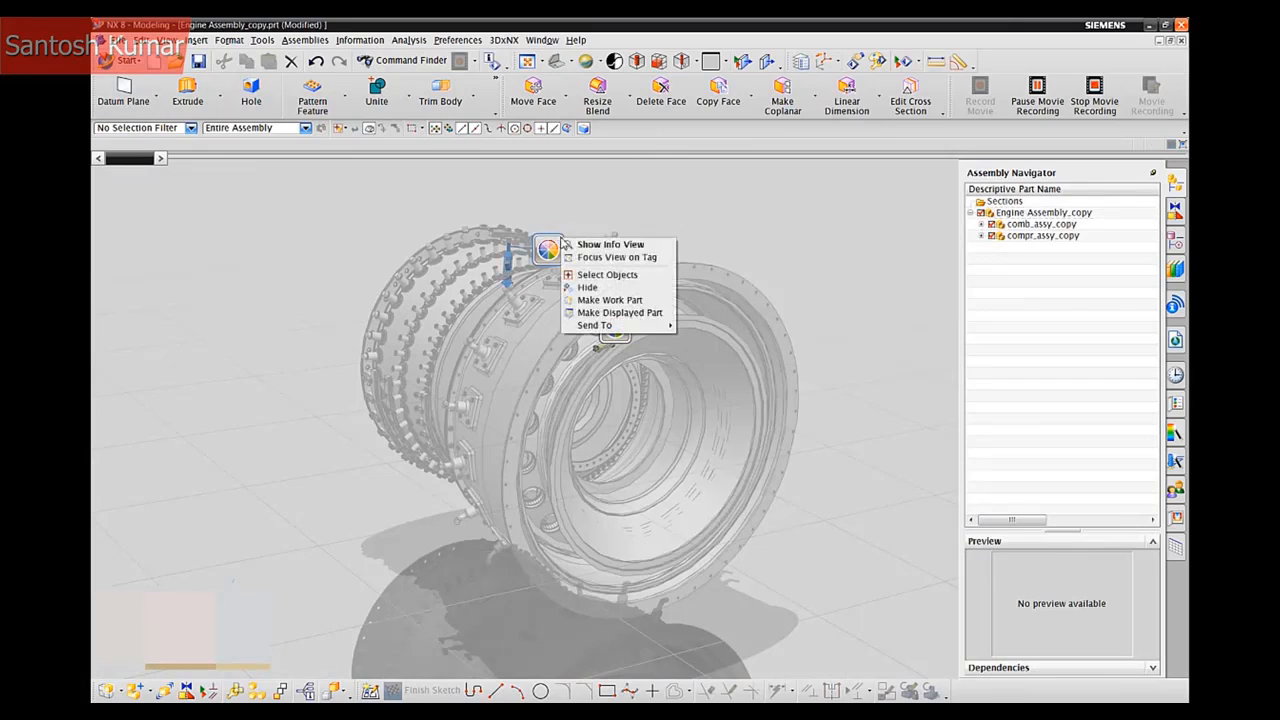
left_click(580, 243)
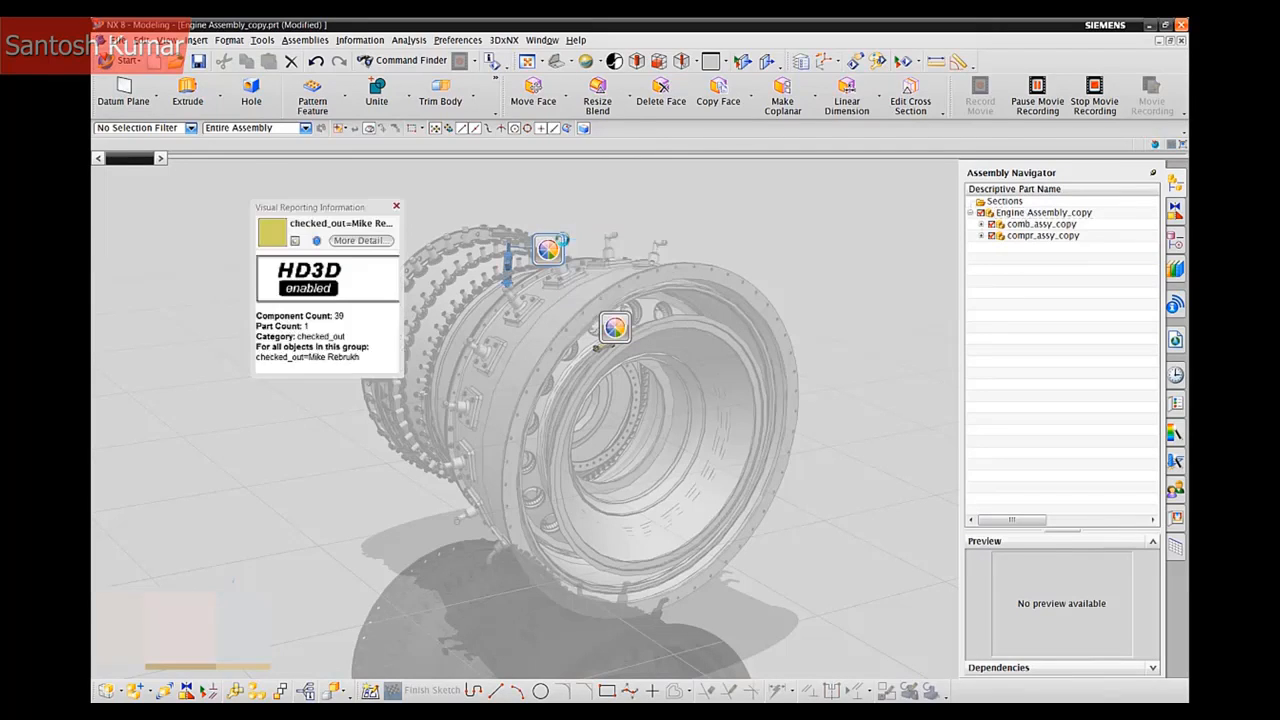
left_click(360, 241)
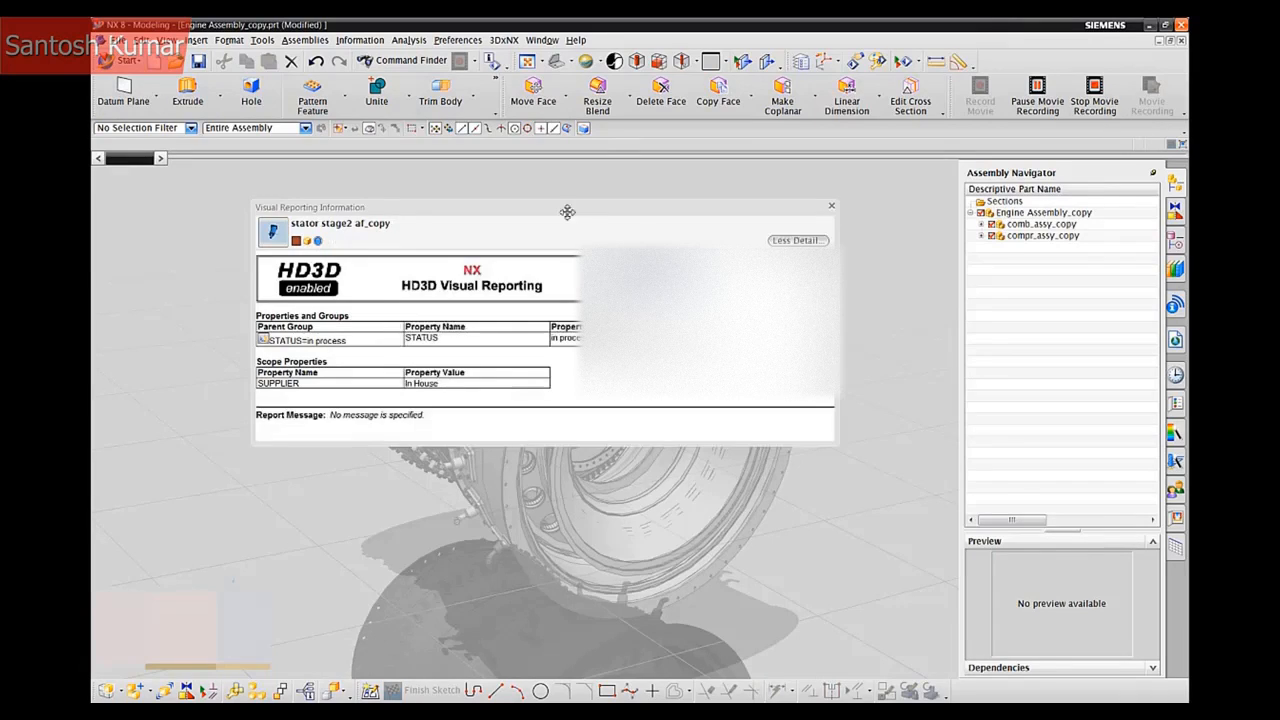
left_click_drag(566, 210, 694, 424)
Return to the Temp Supplier Status report results and expand the in-process and Released groups.
left_click(1177, 308)
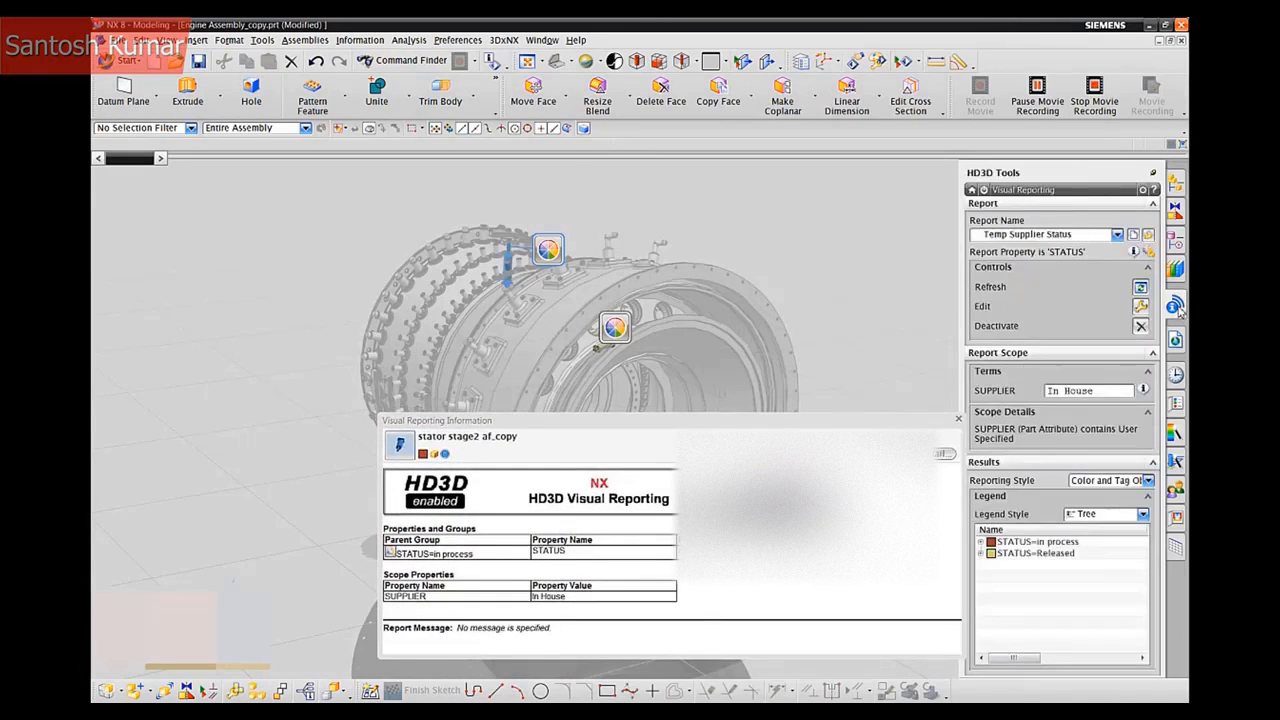
left_click(981, 541)
left_click(981, 599)
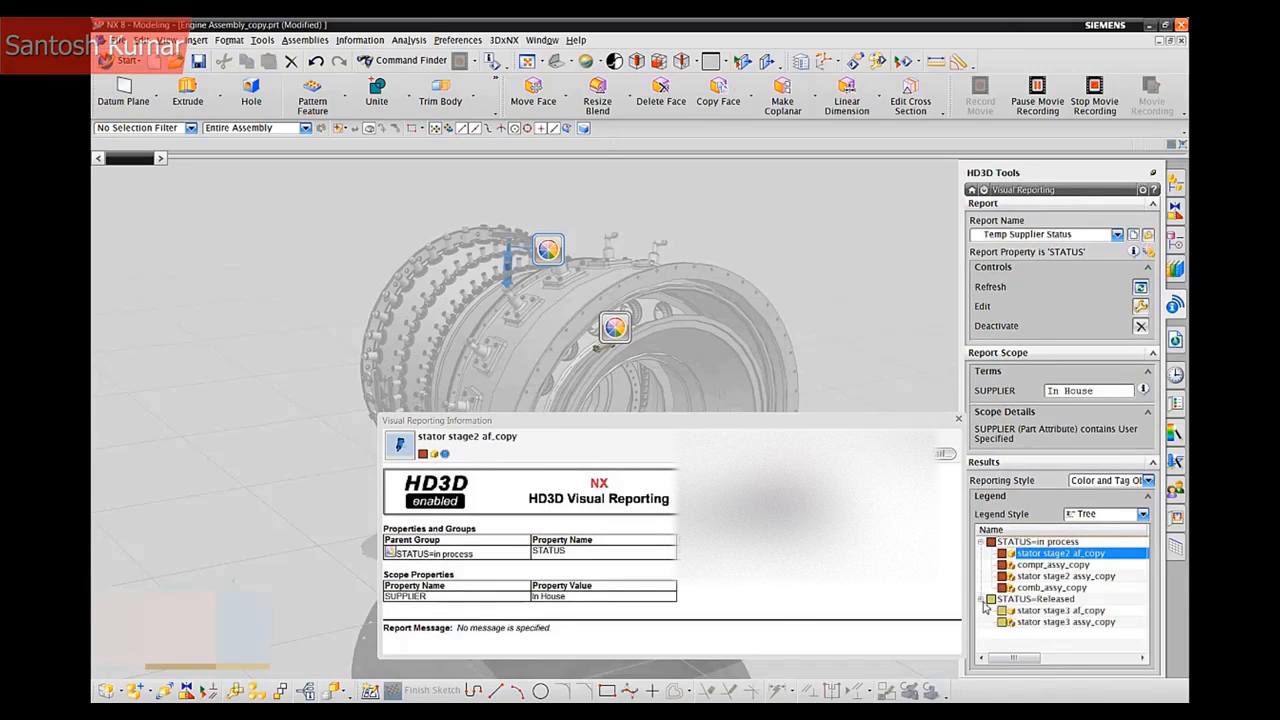